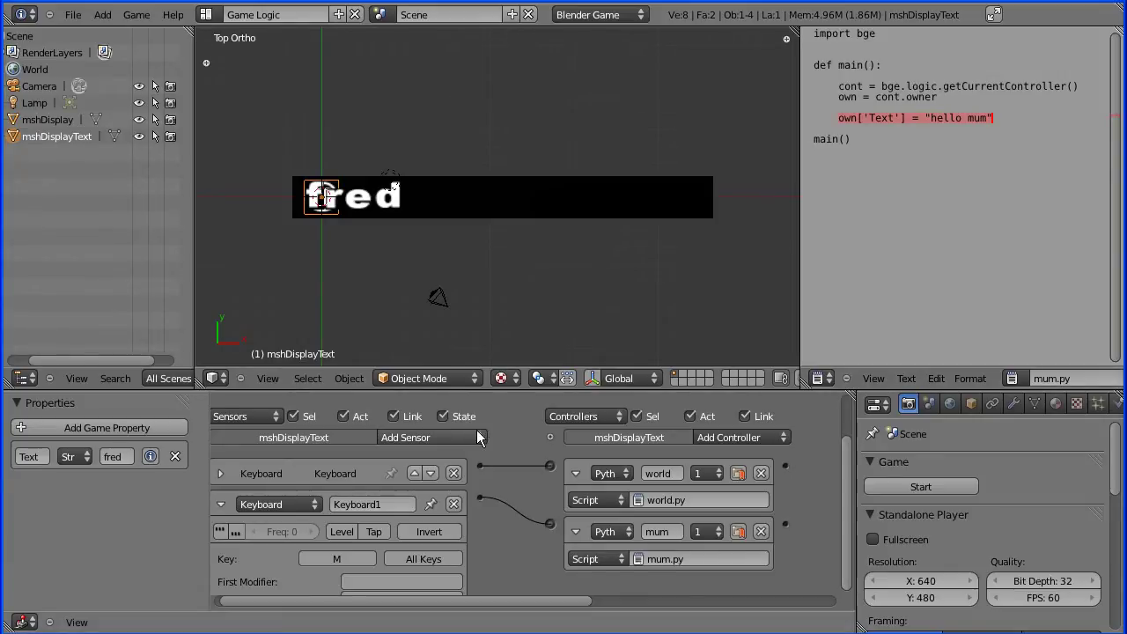
# Run the game, trigger the world and mum keyboard sensors to test the display text, and stop the game
pyautogui.click(947, 488)
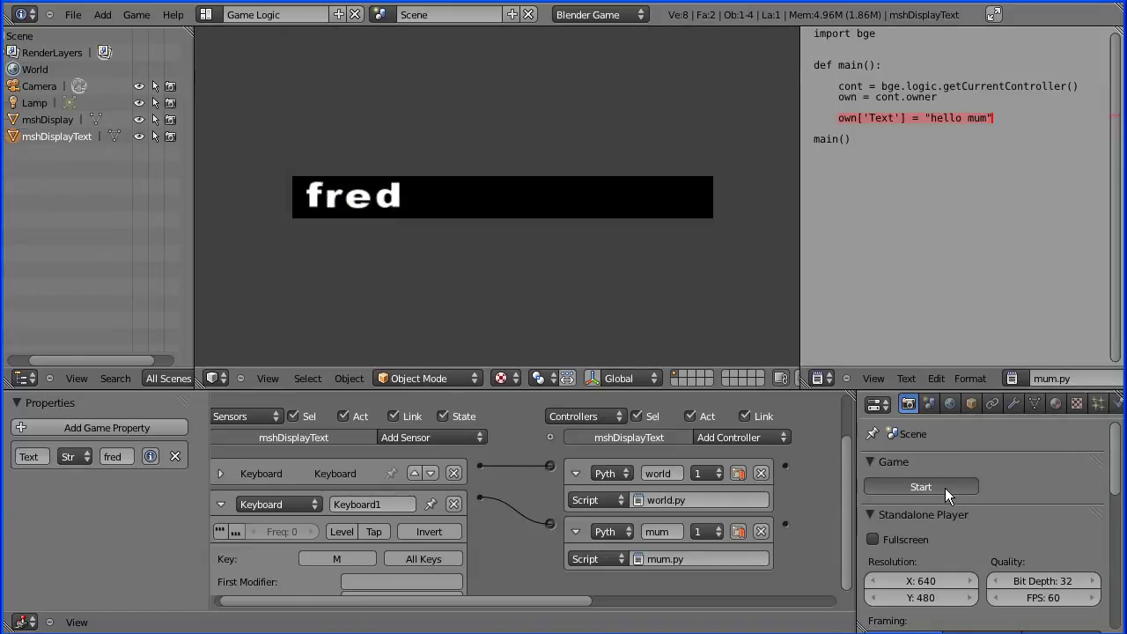
pyautogui.press('w')
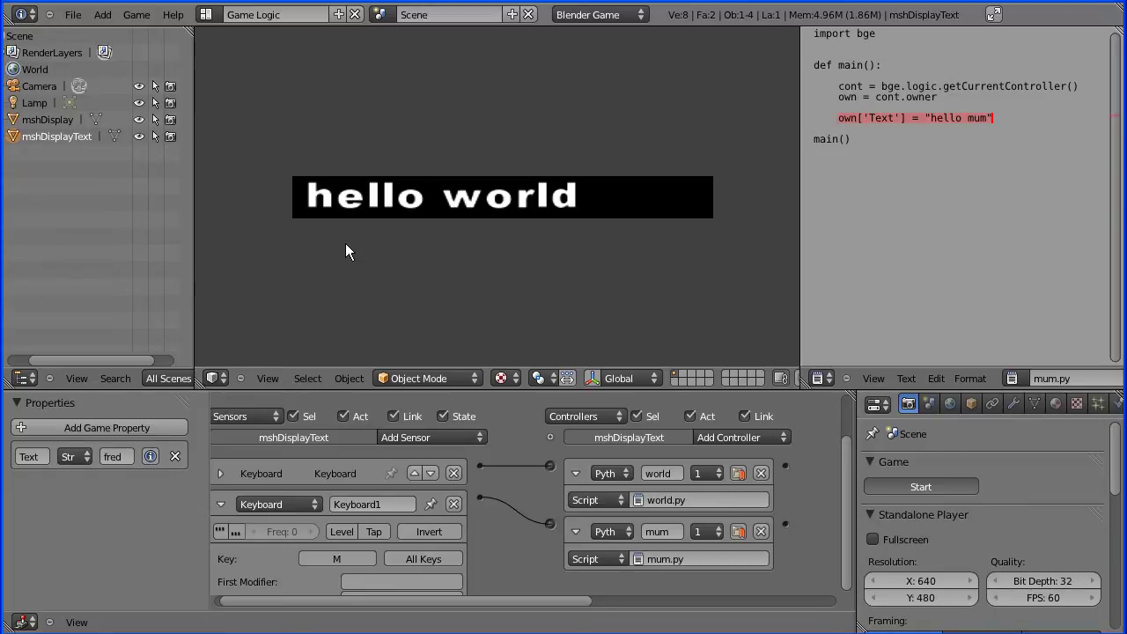
pyautogui.press('m')
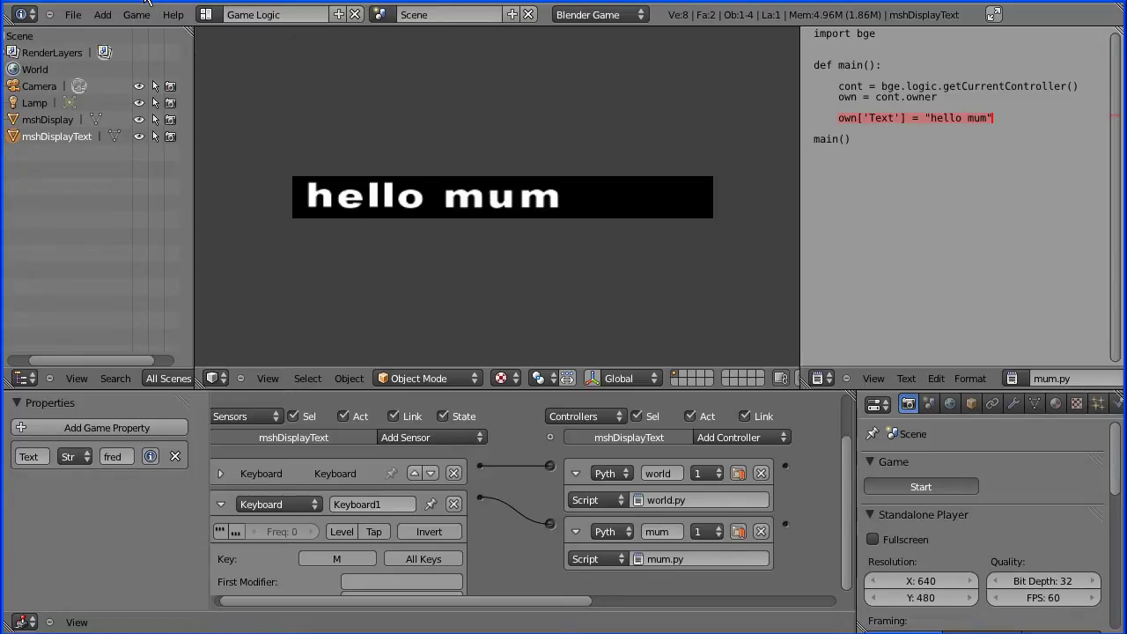
pyautogui.press('Escape')
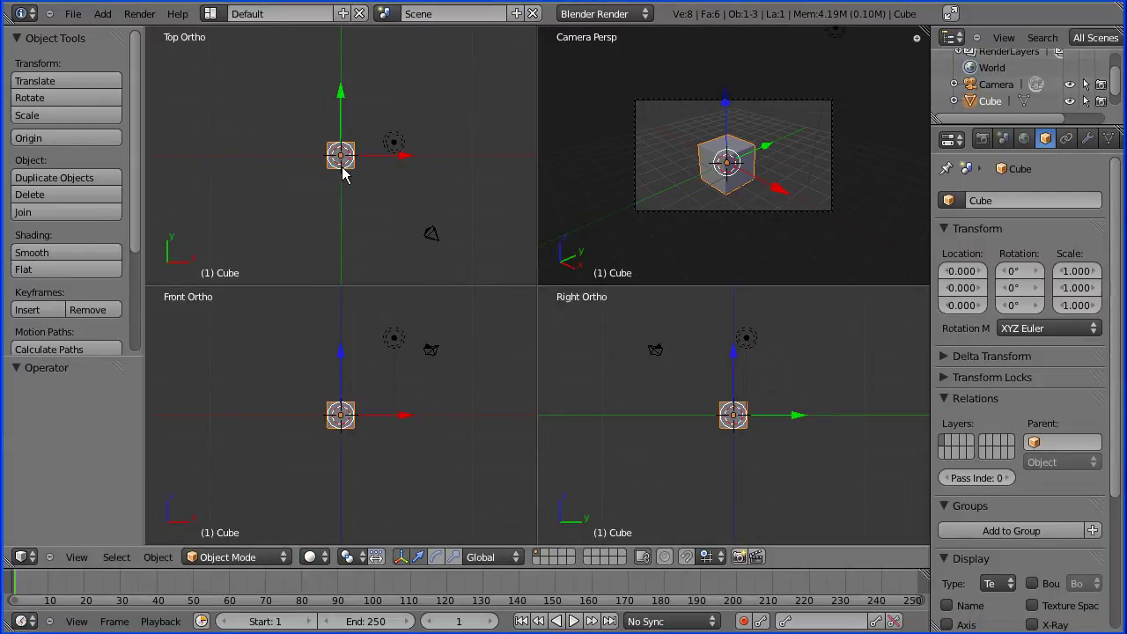
# Delete the default cube from the new scene and add a mesh plane in its place
pyautogui.press('x')
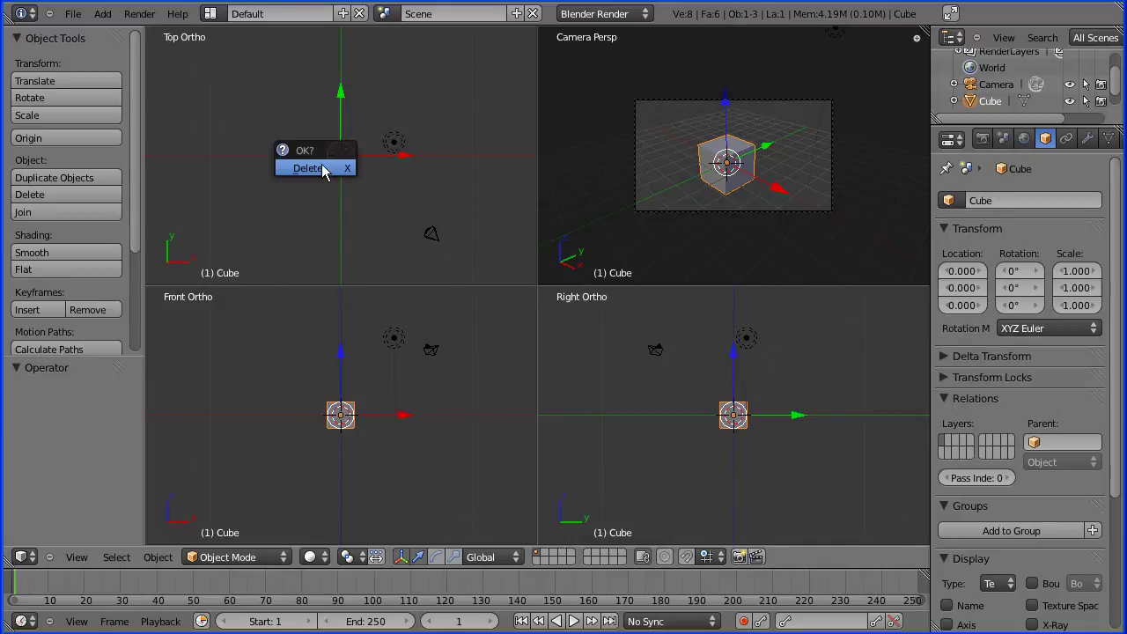
pyautogui.click(322, 172)
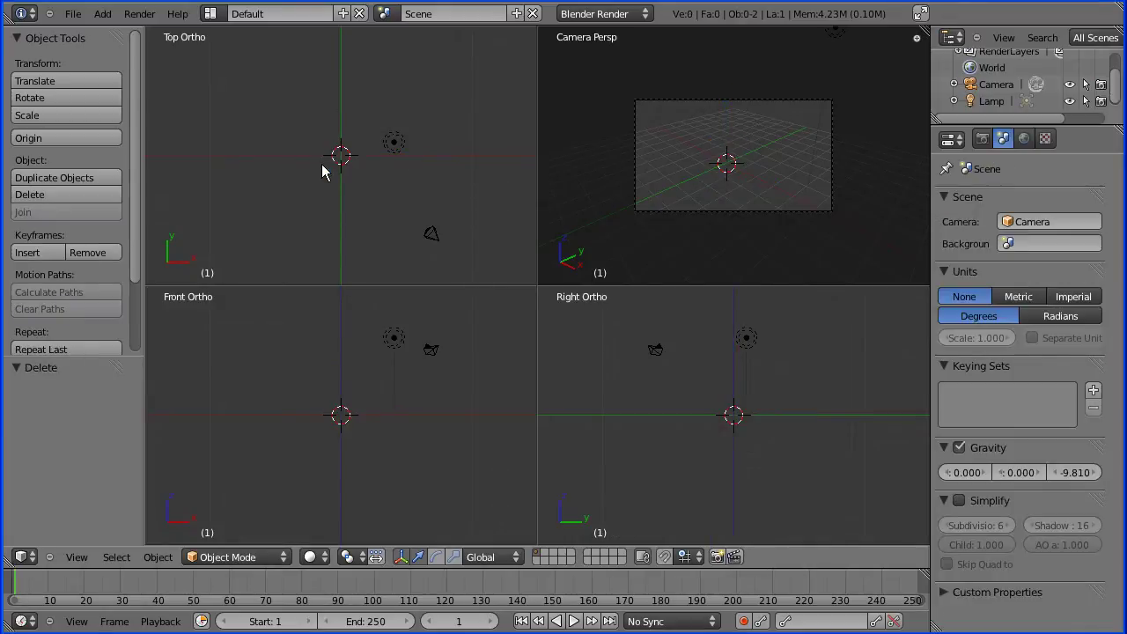
pyautogui.click(103, 15)
pyautogui.moveTo(139, 33)
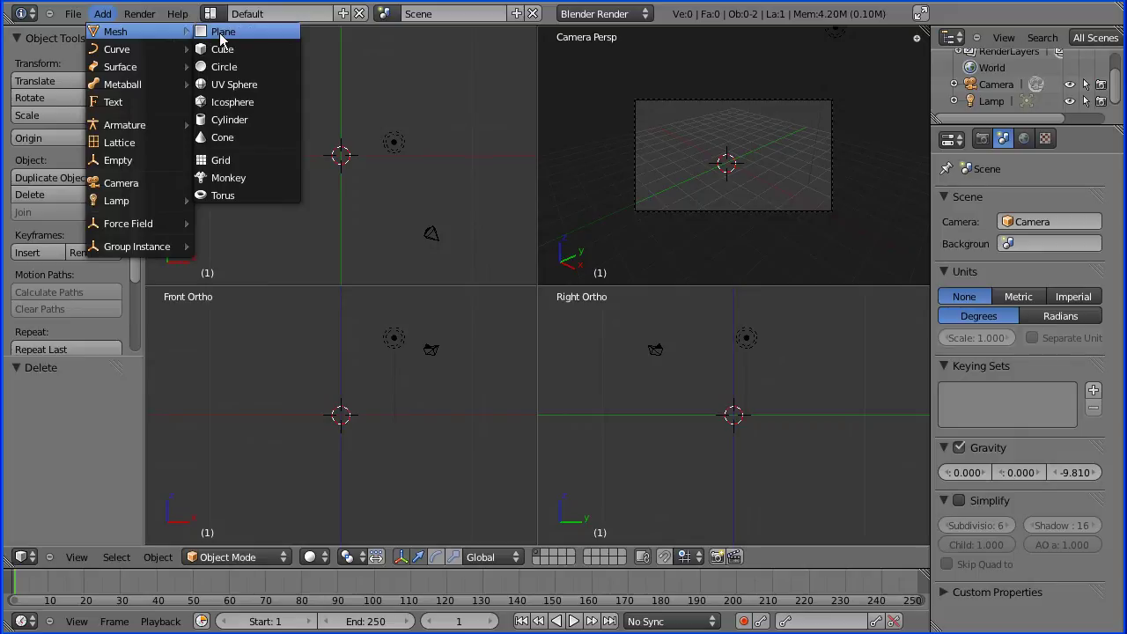
pyautogui.click(266, 39)
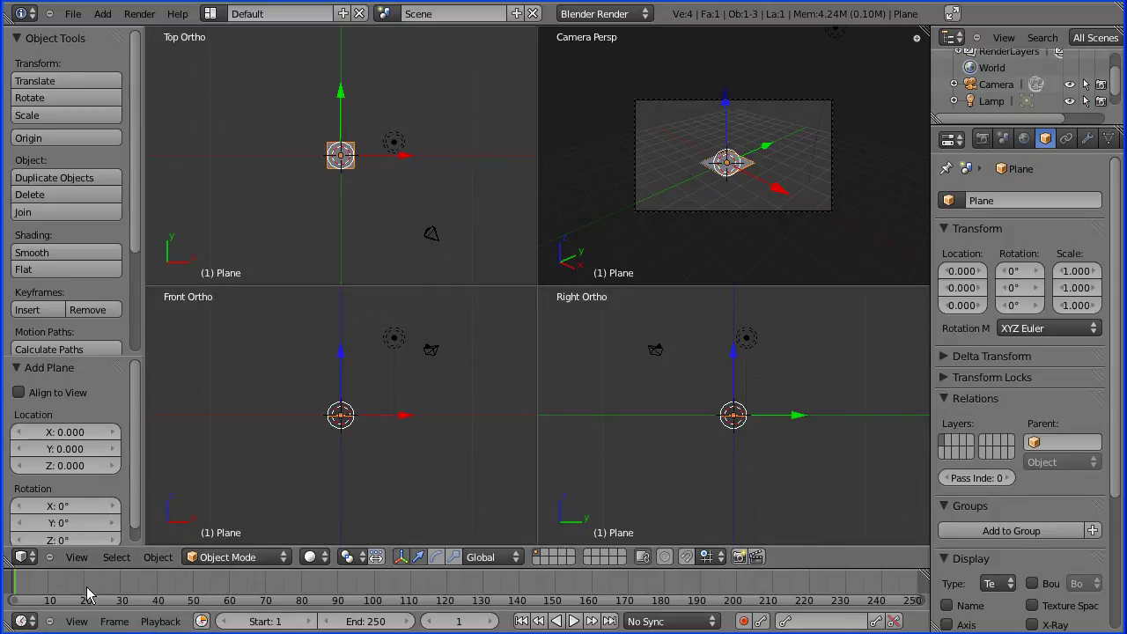
# Turn off the quad view and show the plane close up in a single top view
pyautogui.click(77, 559)
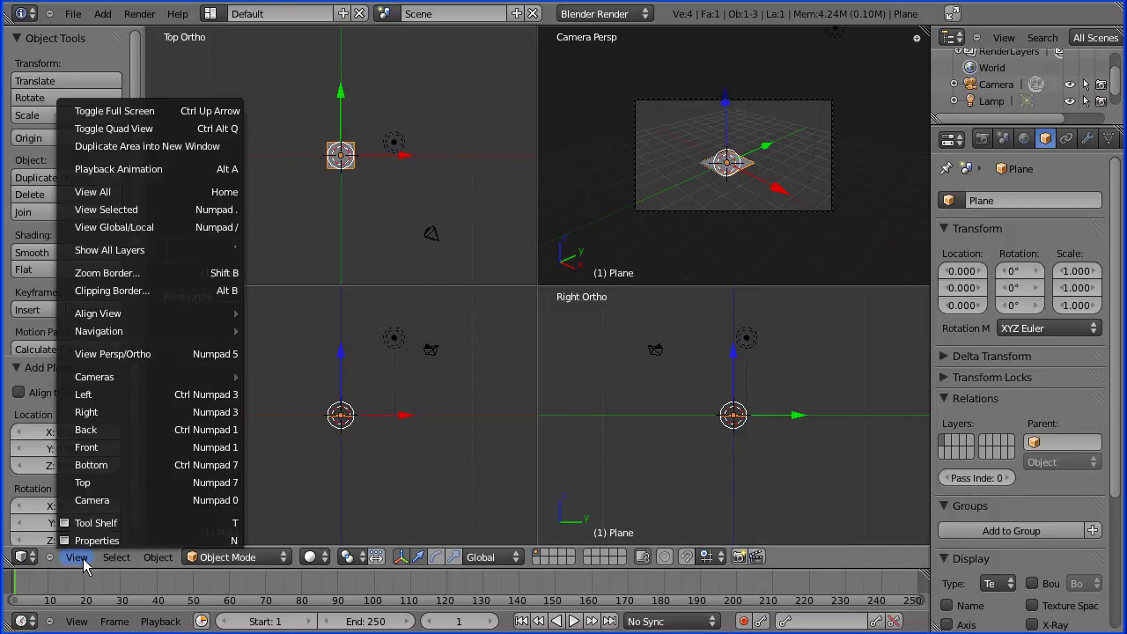
pyautogui.click(192, 132)
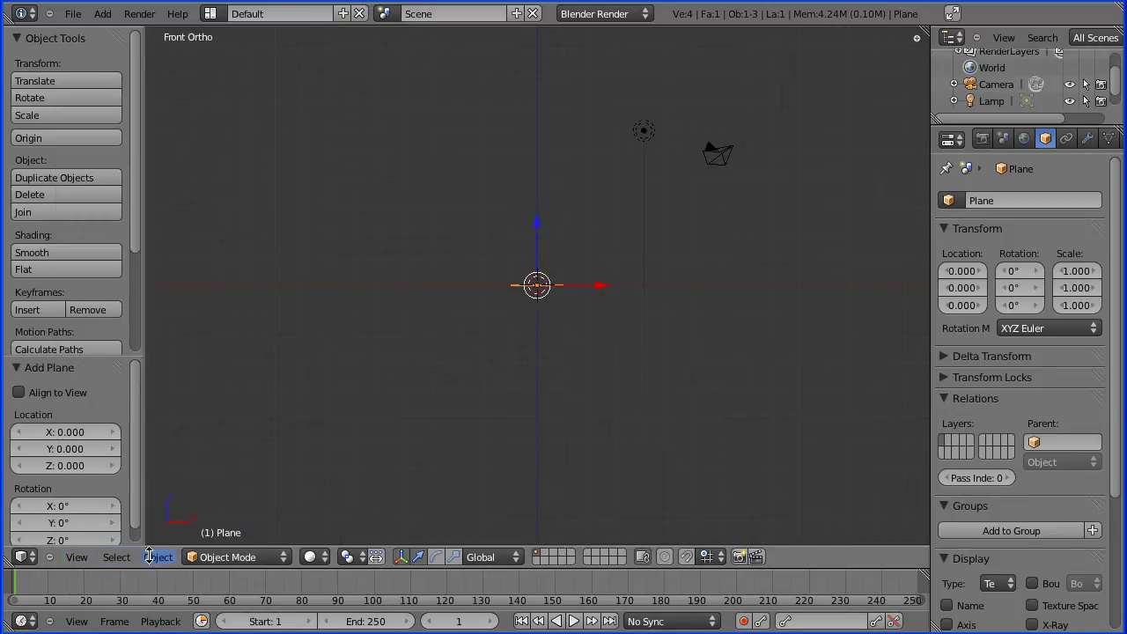
pyautogui.click(78, 556)
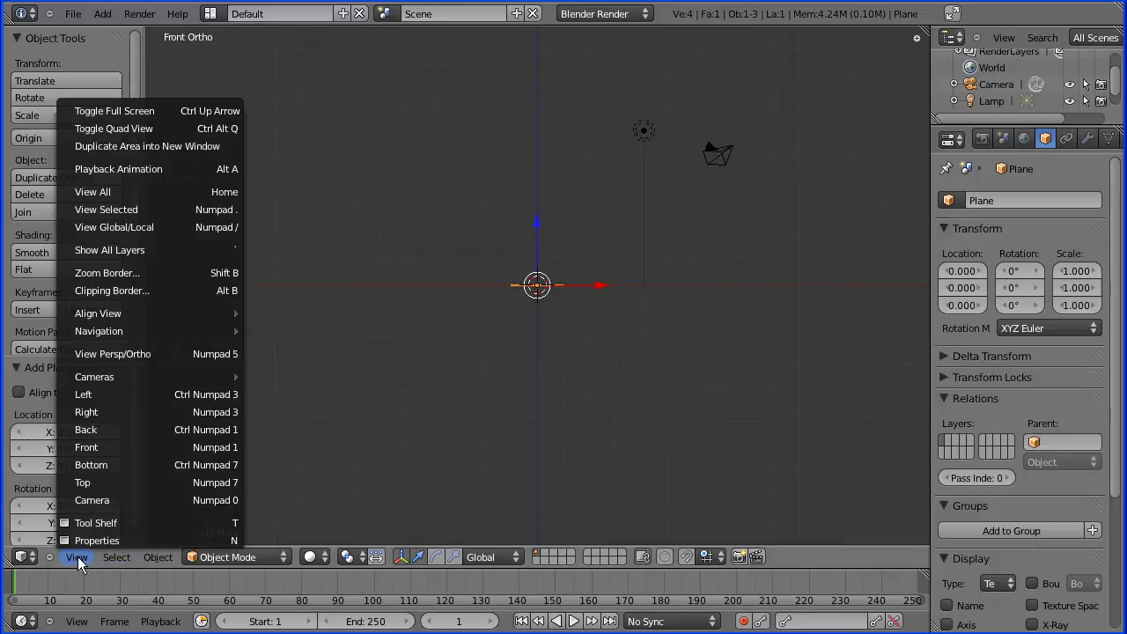
pyautogui.click(108, 485)
pyautogui.scroll(7, 579, 368)
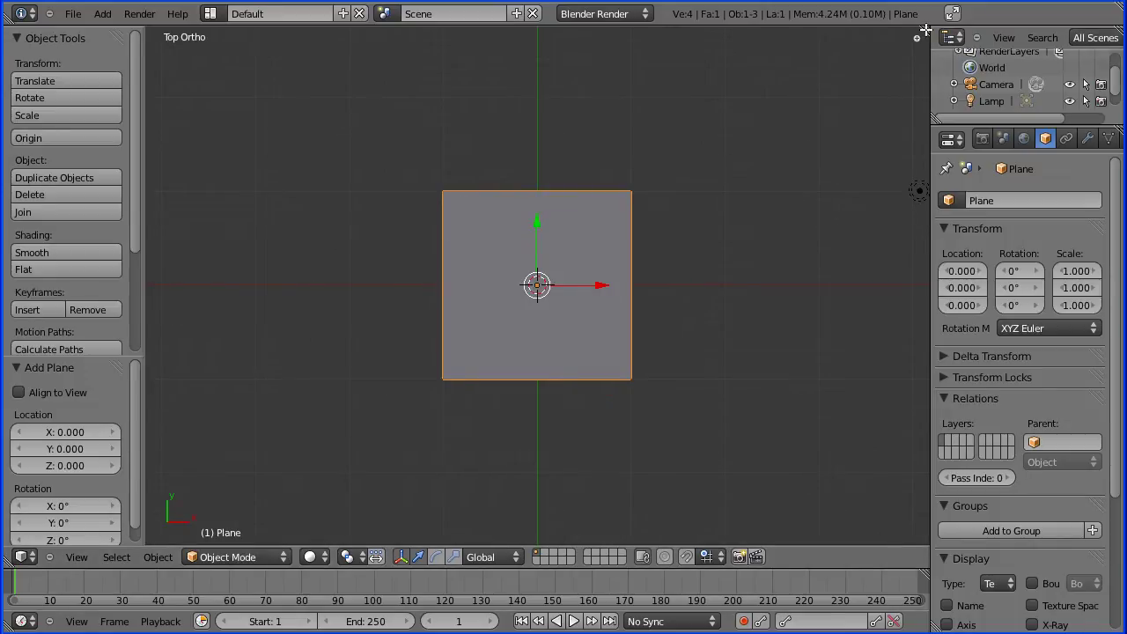
# Split the 3D view into two side-by-side areas and make the new one a UV/Image Editor
pyautogui.moveTo(925, 31); pyautogui.dragTo(508, 32)
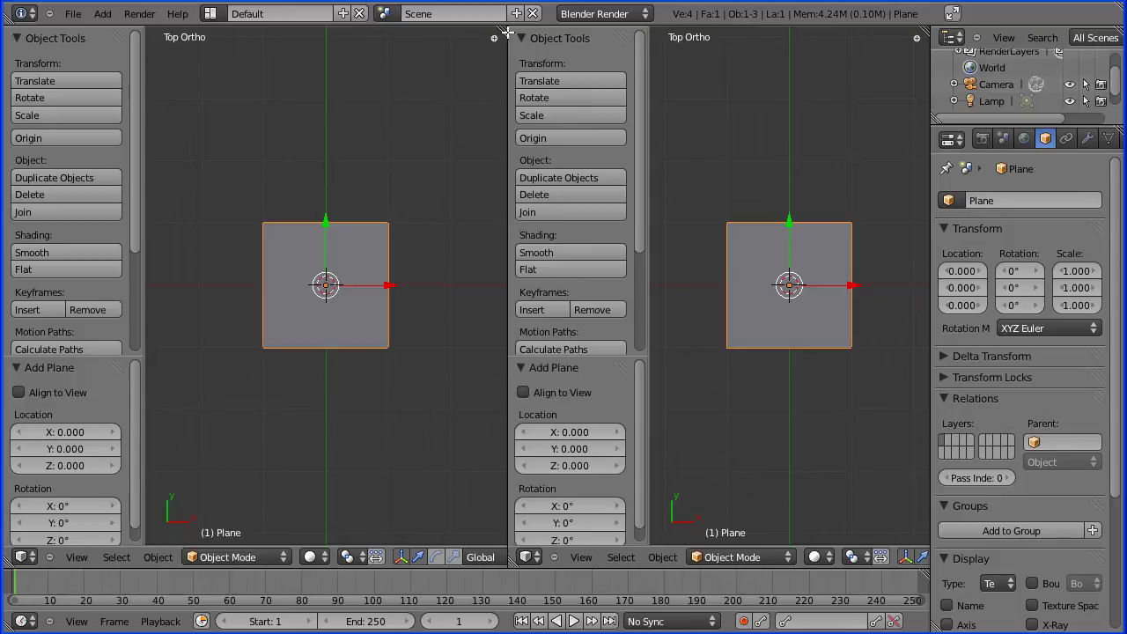
pyautogui.moveTo(502, 31); pyautogui.dragTo(534, 37)
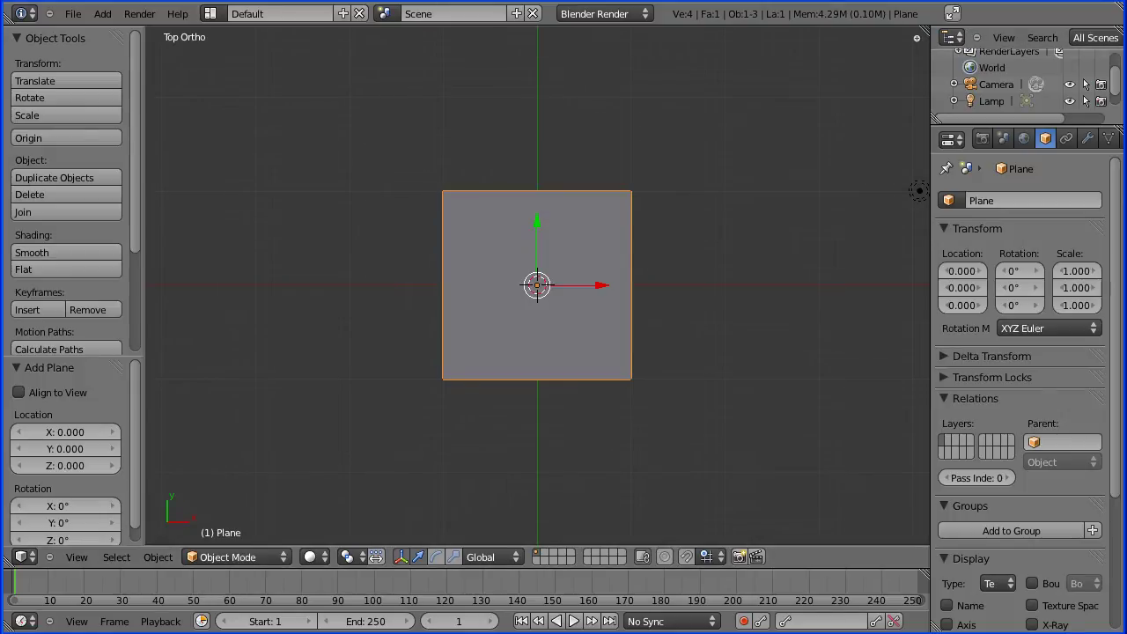
pyautogui.moveTo(916, 37); pyautogui.dragTo(498, 50)
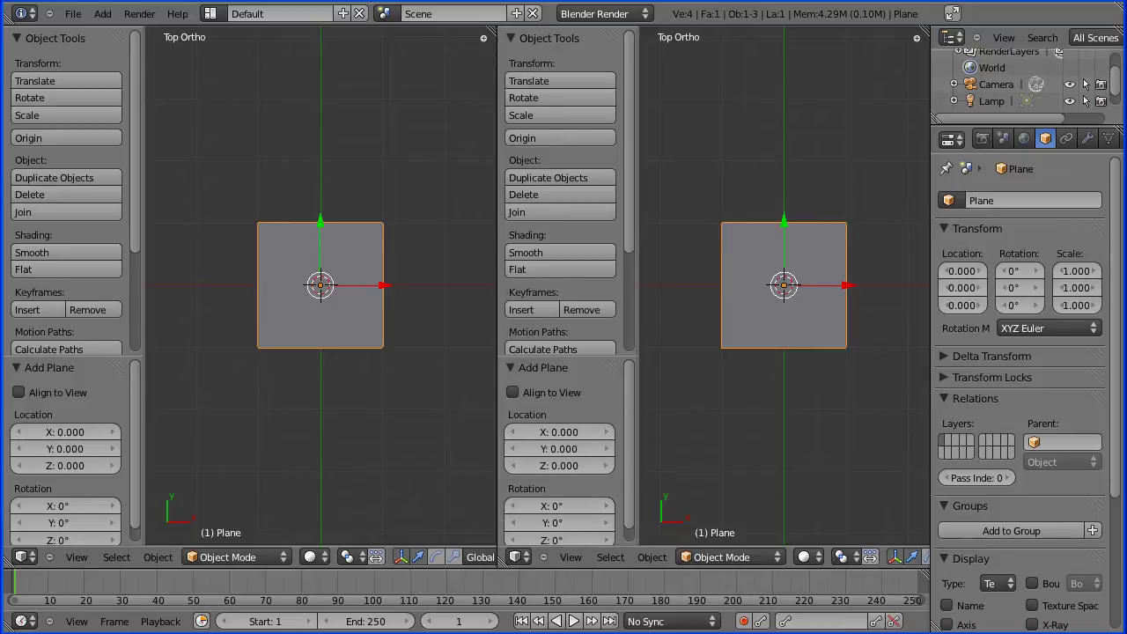
pyautogui.click(518, 558)
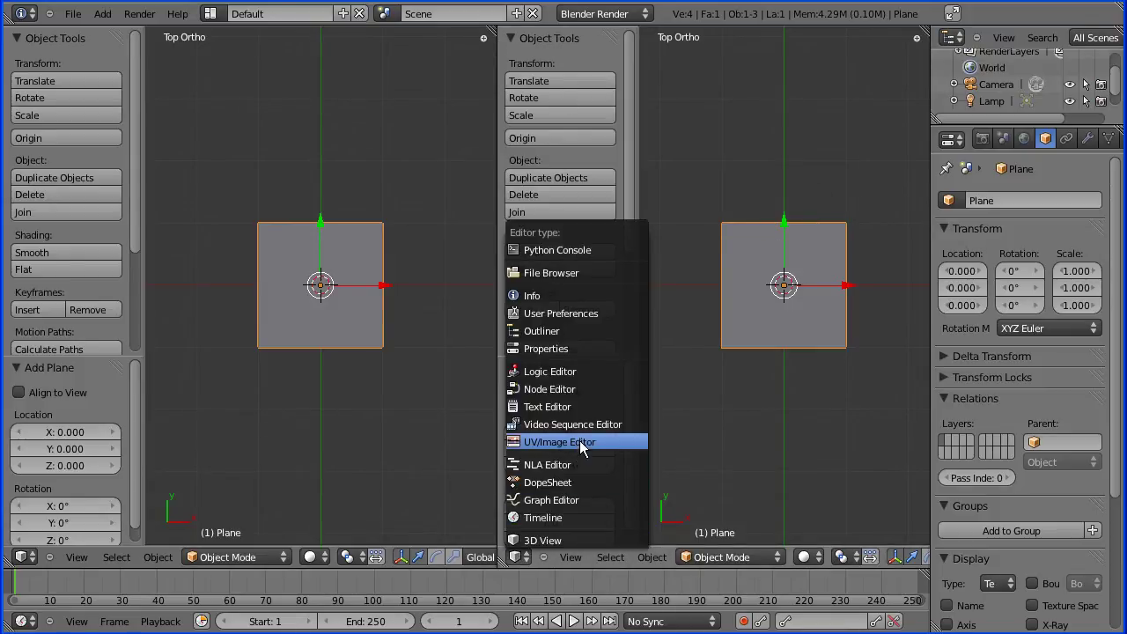
pyautogui.click(631, 442)
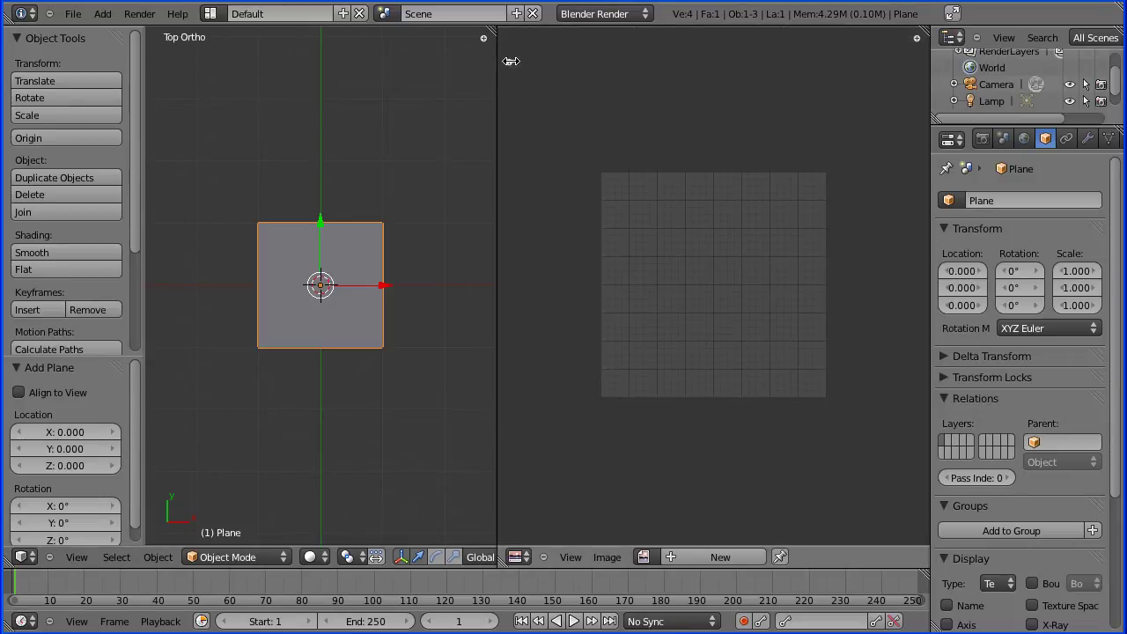
# Arrange the workspace with the image editor's side region shown, the 3D view's tool shelf hidden and the image editor widened
pyautogui.click(509, 62)
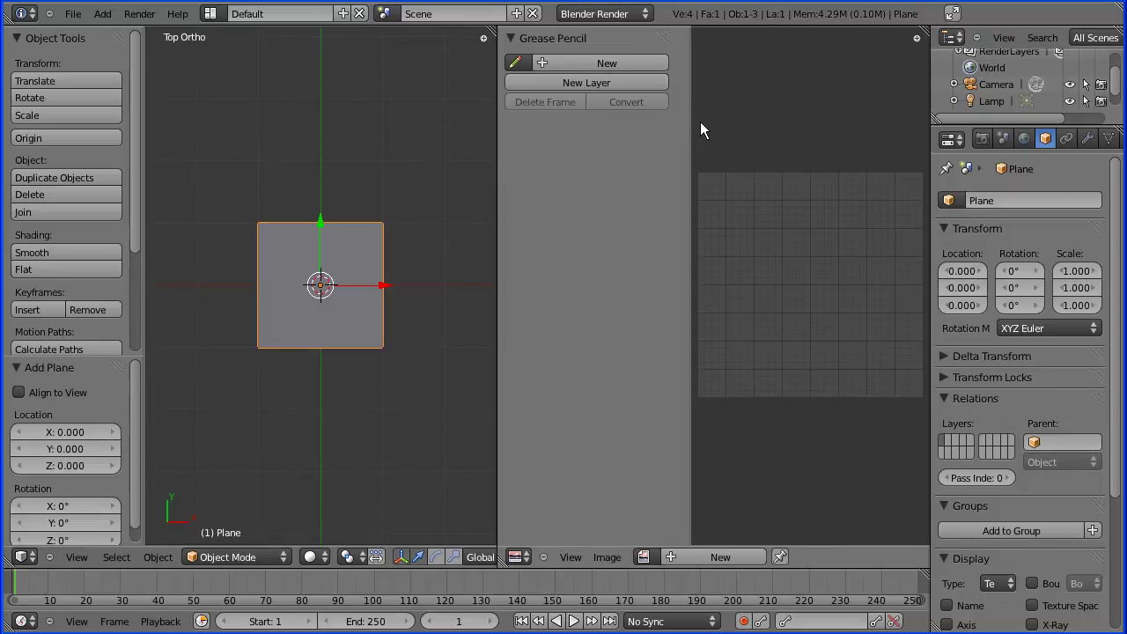
pyautogui.moveTo(691, 132); pyautogui.dragTo(648, 134)
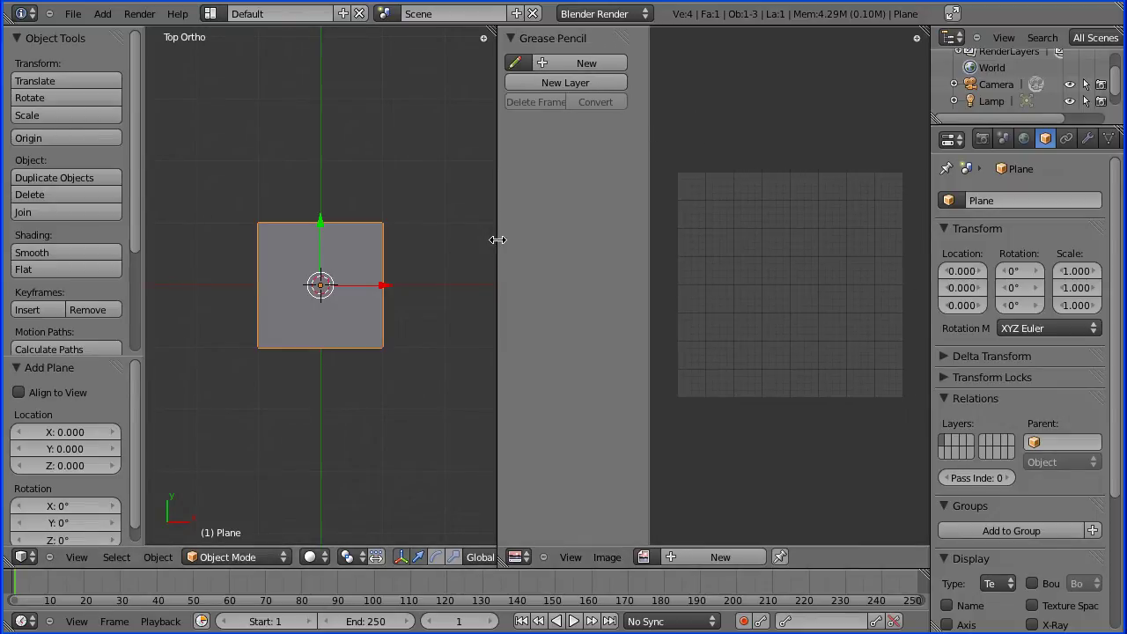
pyautogui.moveTo(143, 111); pyautogui.dragTo(22, 112)
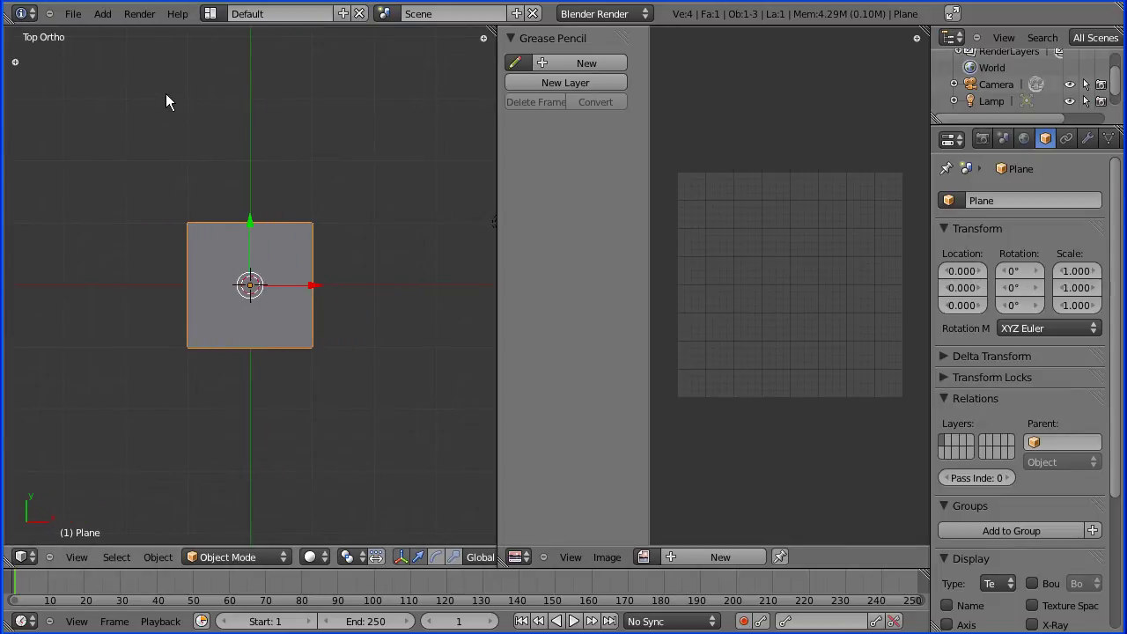
pyautogui.scroll(2, 136, 171)
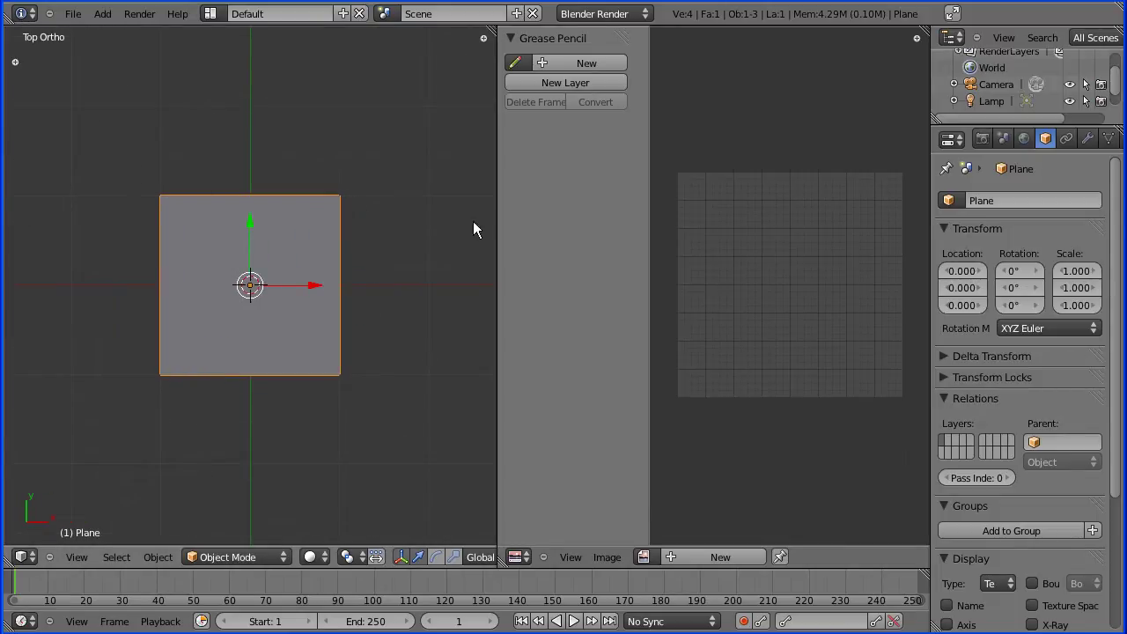
pyautogui.moveTo(497, 230); pyautogui.dragTo(352, 232)
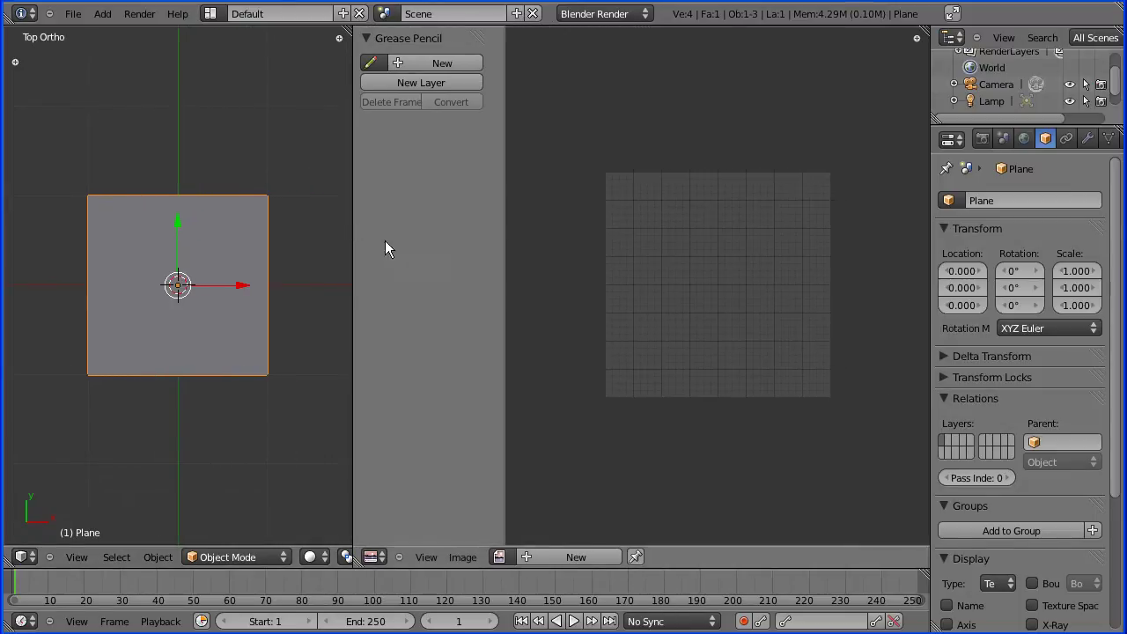
# Load ariblk.tga from G:\blender\gamekit 2\Tutorials\TubeCleaner\textures into the image editor and pack it into the blend file
pyautogui.click(471, 558)
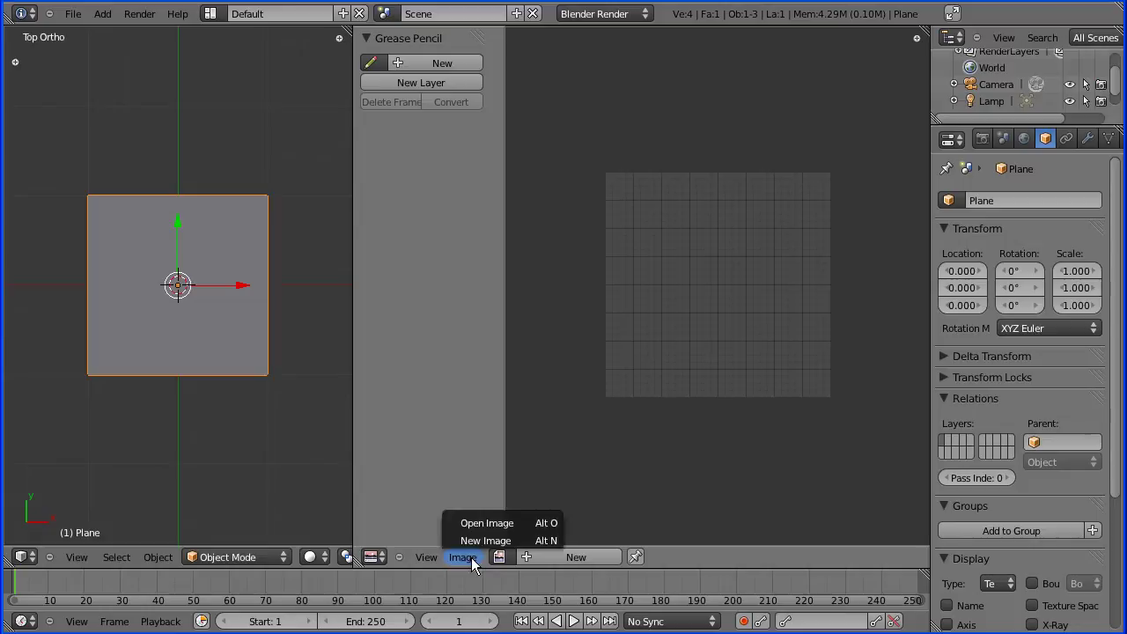
pyautogui.click(526, 524)
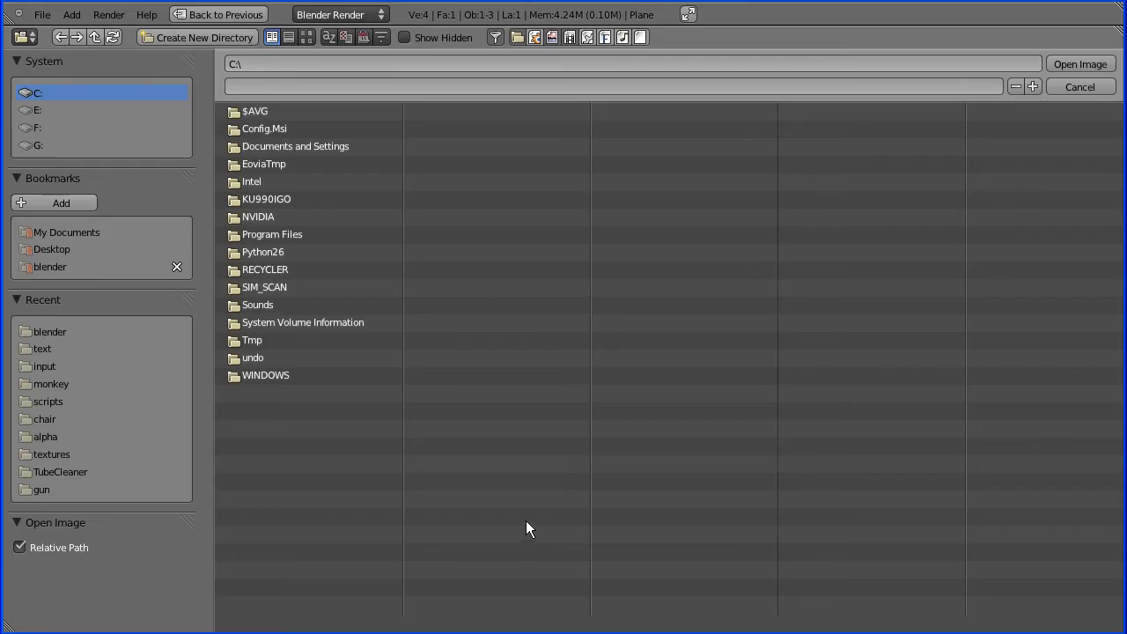
pyautogui.click(54, 266)
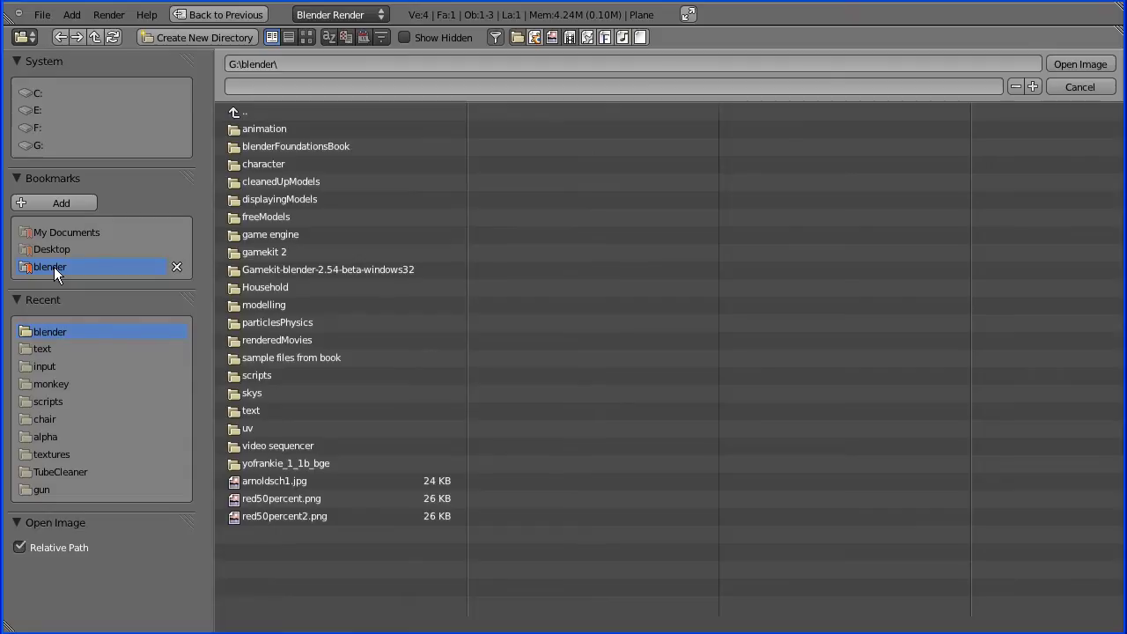
pyautogui.click(236, 251)
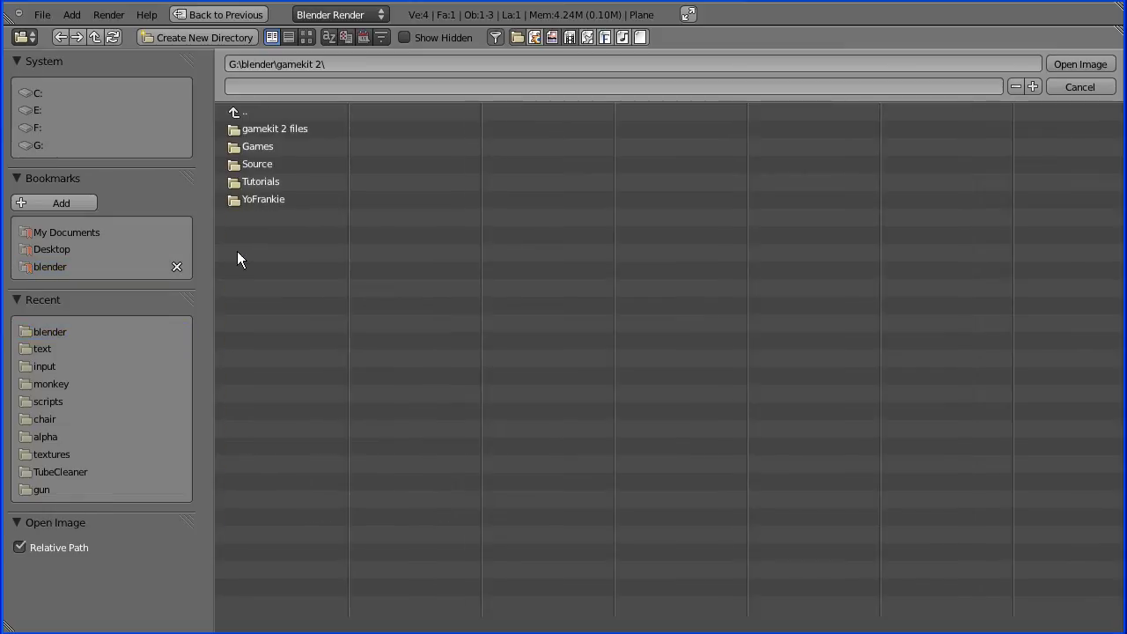
pyautogui.click(235, 185)
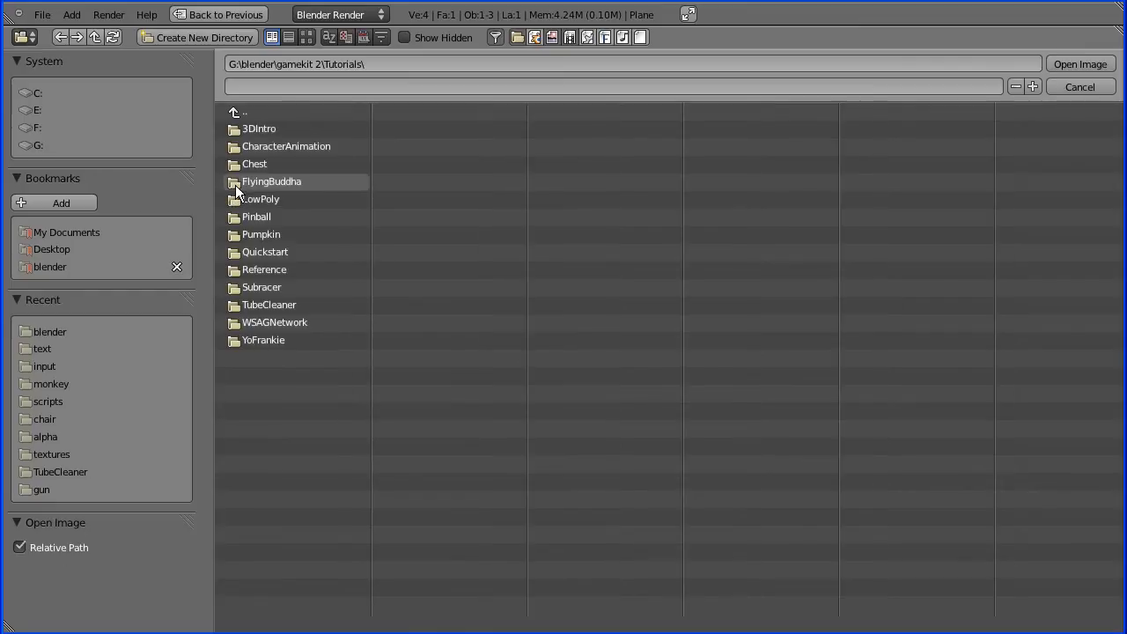
pyautogui.click(232, 303)
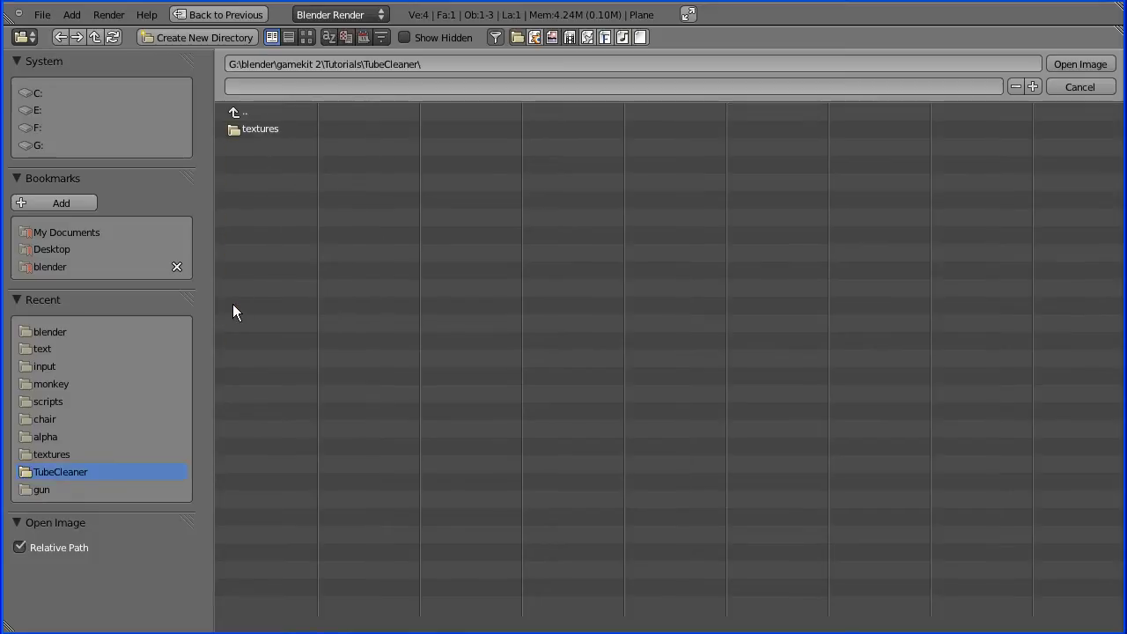
pyautogui.click(234, 129)
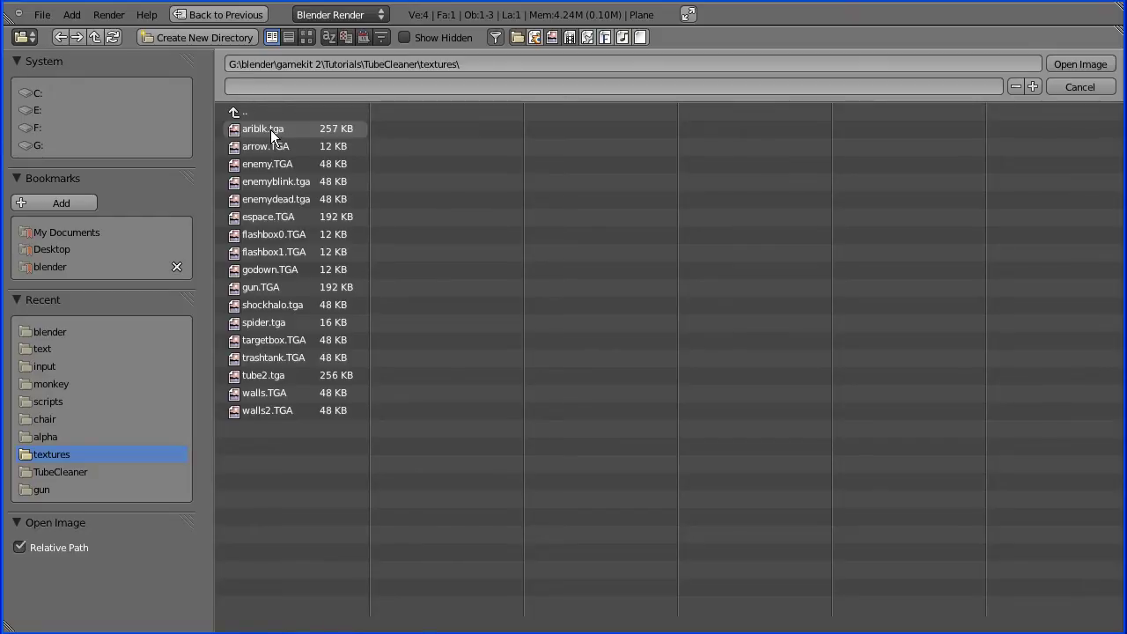
pyautogui.click(271, 130)
pyautogui.click(1073, 63)
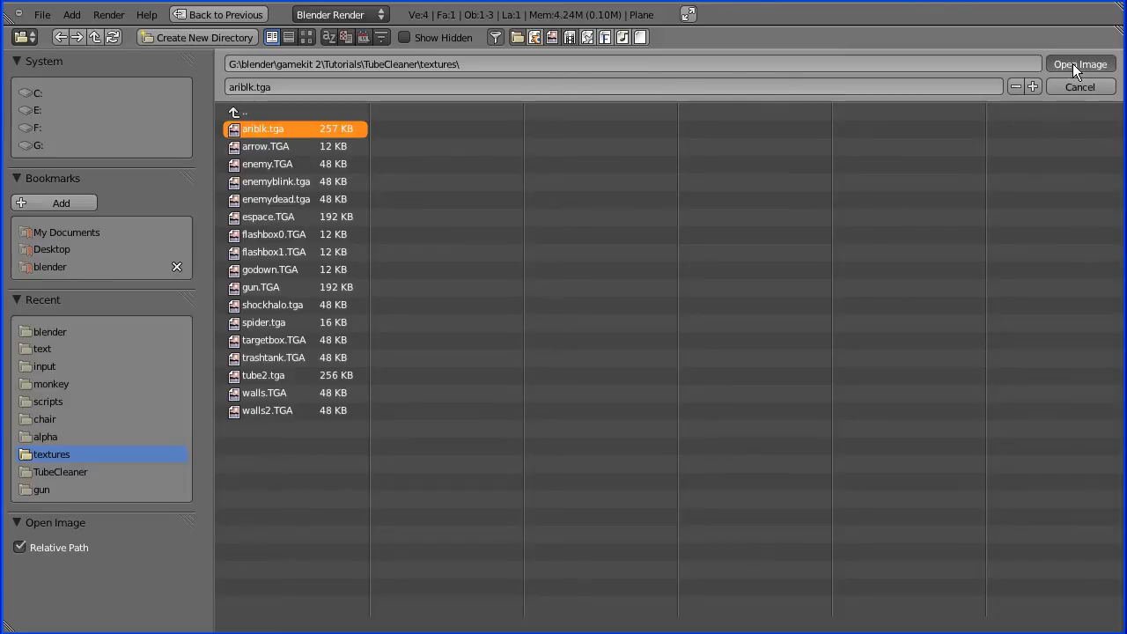
pyautogui.scroll(-2, 628, 255)
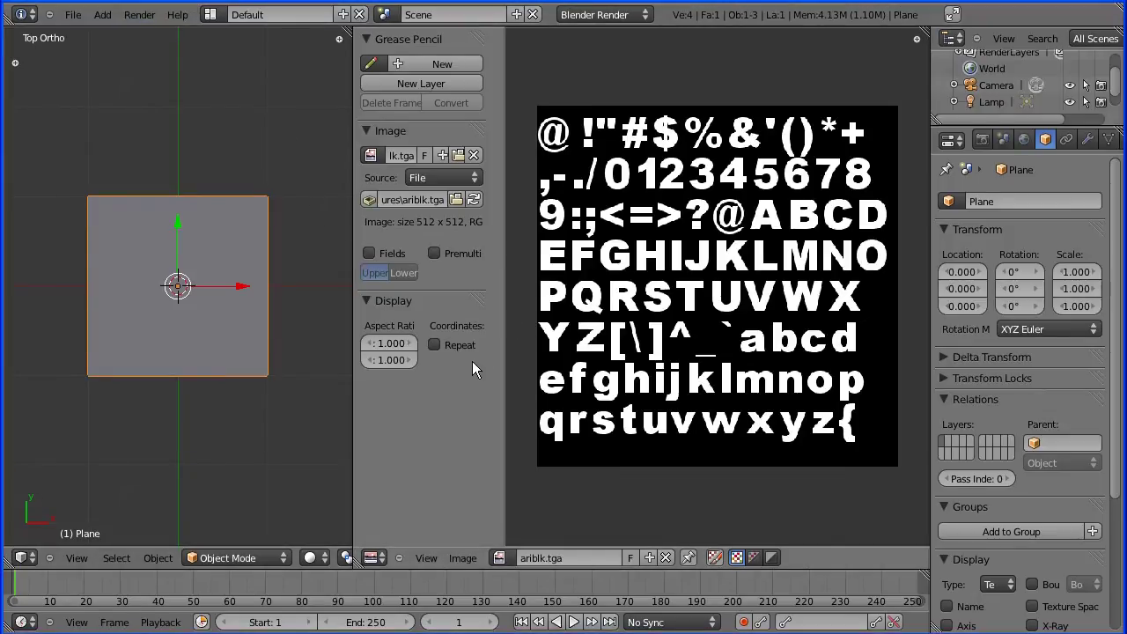
pyautogui.click(373, 206)
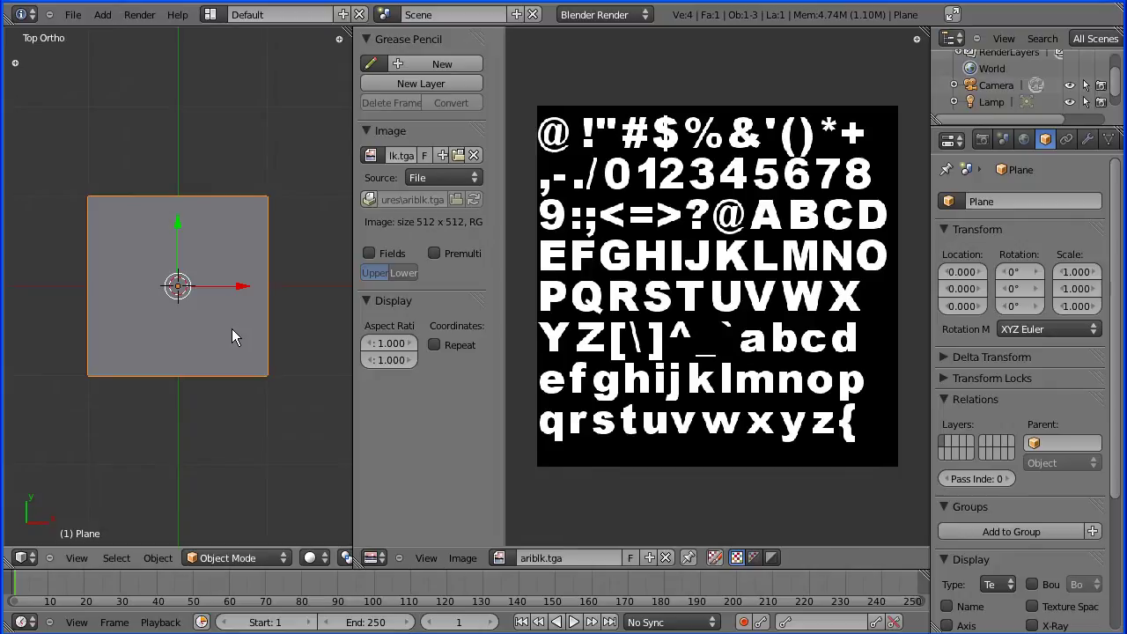
# Switch the plane to Edit Mode and UV unwrap its face onto the font image
pyautogui.click(232, 557)
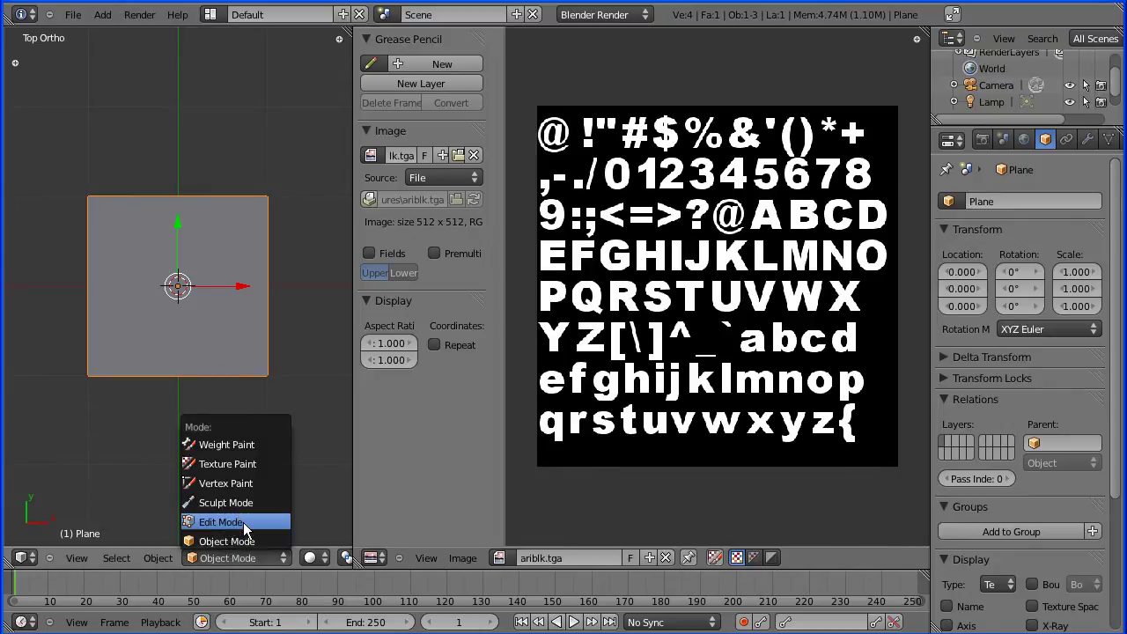
pyautogui.click(241, 524)
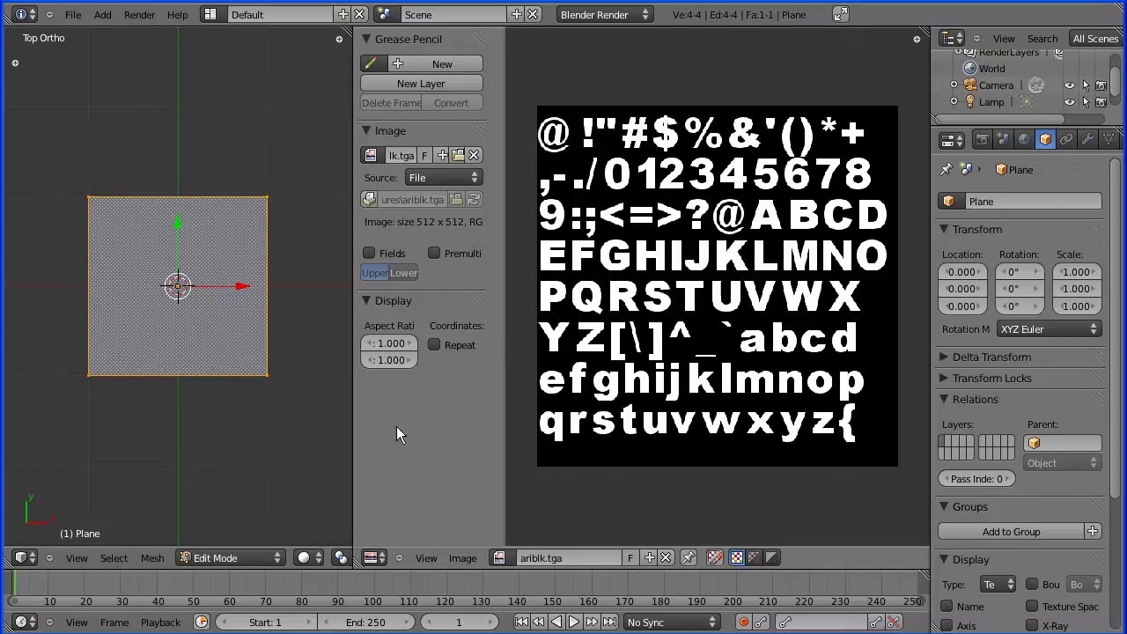
pyautogui.click(153, 558)
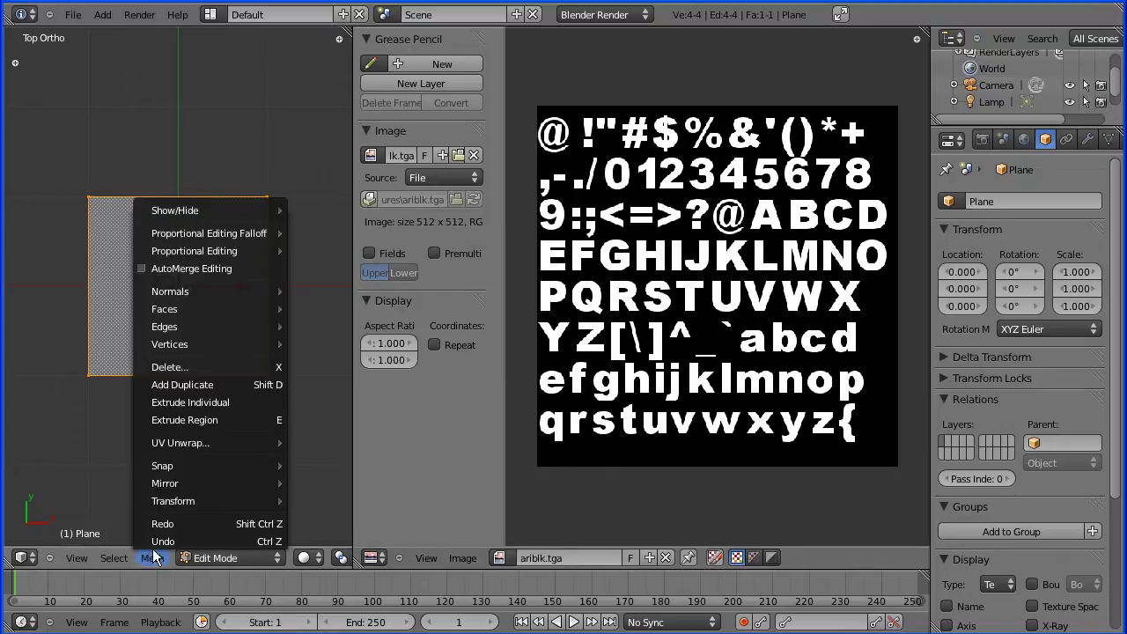
pyautogui.moveTo(215, 442)
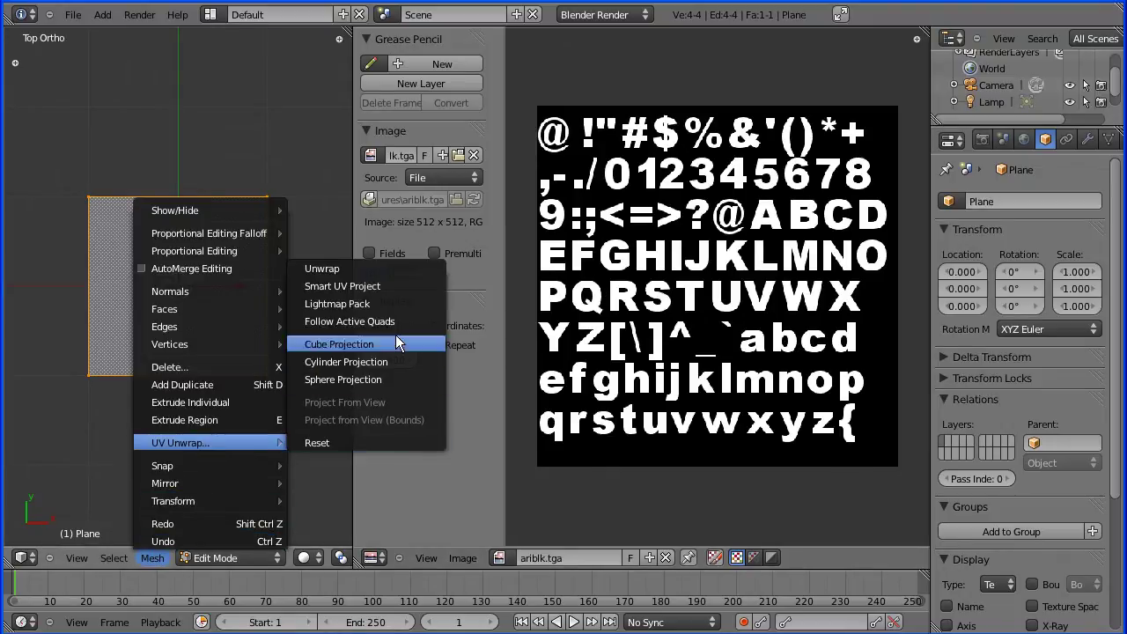
pyautogui.click(383, 269)
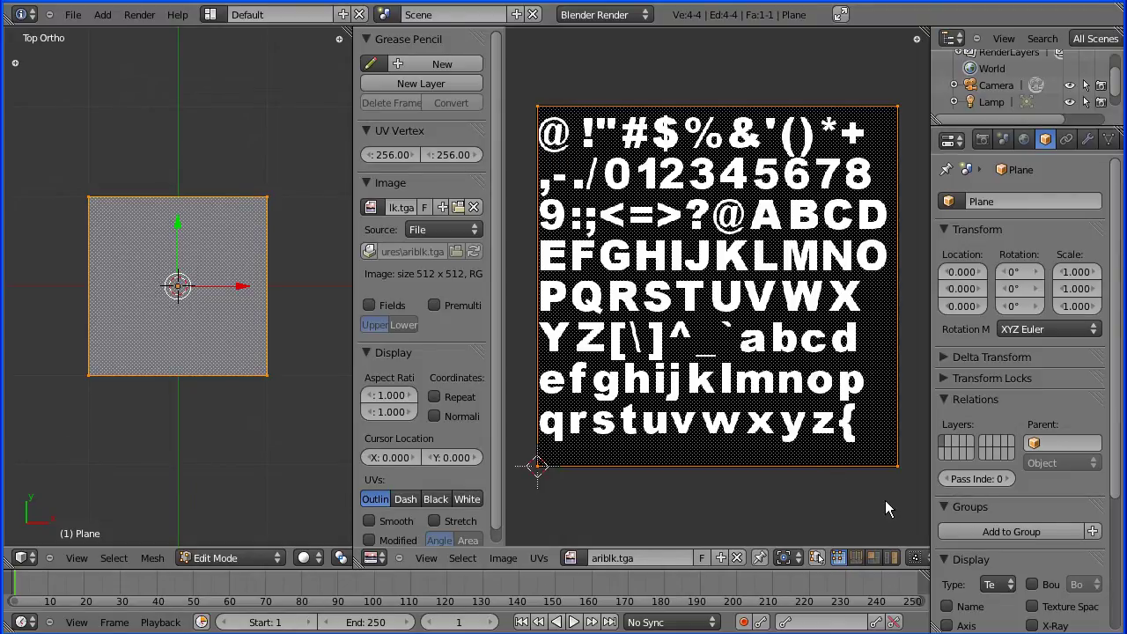
# Scale the UV face down to about a tenth of its size and move it over the first @ character
pyautogui.press('s')
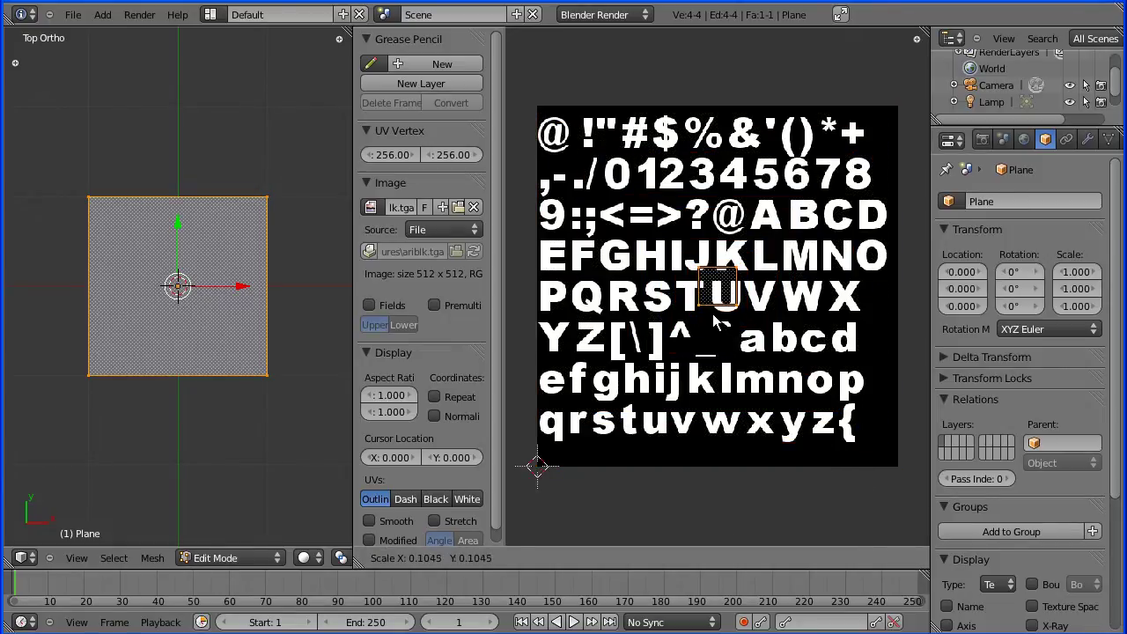
pyautogui.click(715, 317)
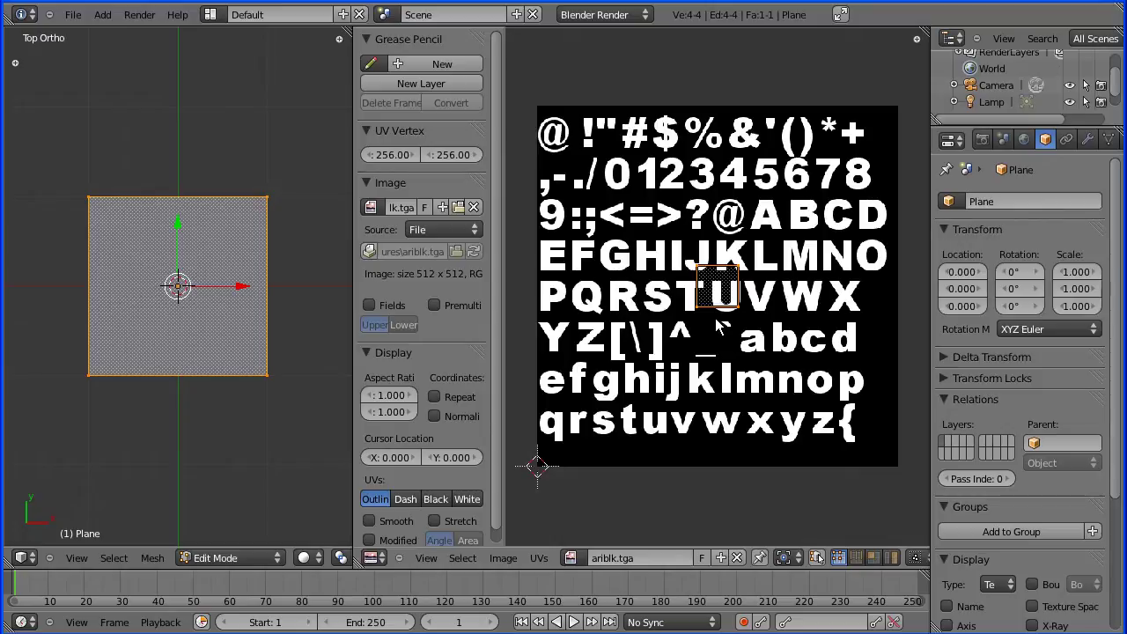
pyautogui.press('g')
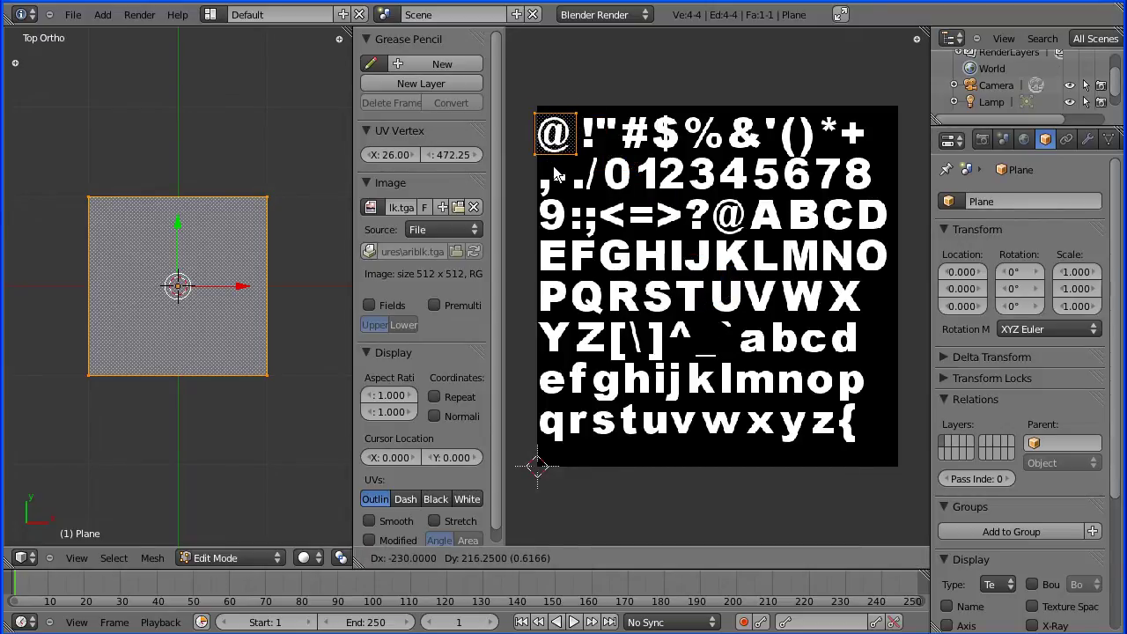
pyautogui.click(555, 174)
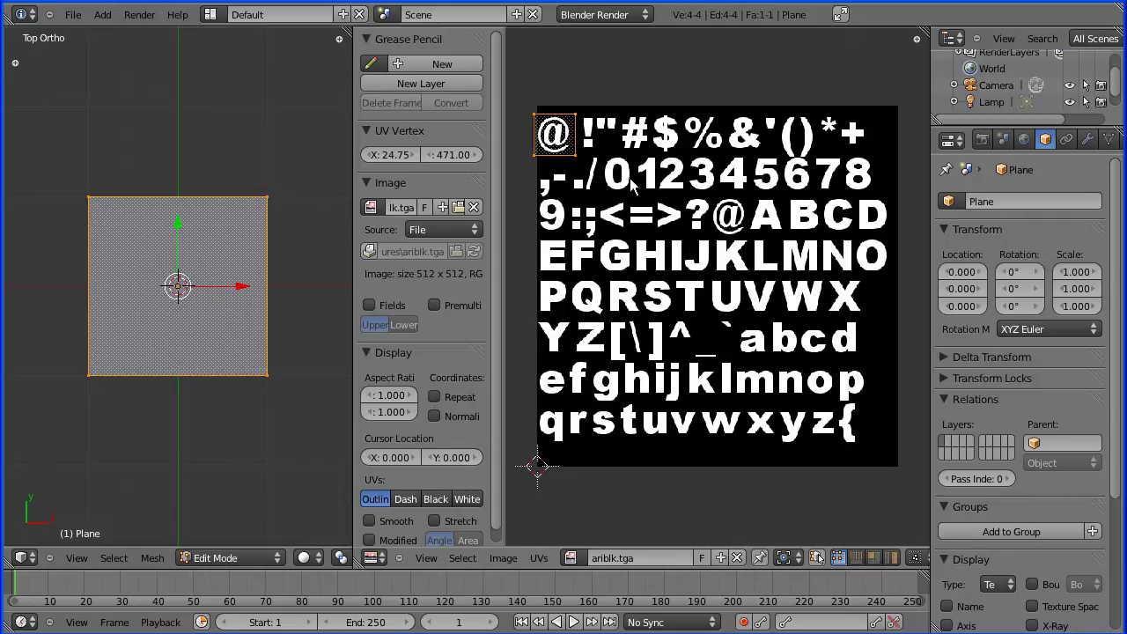
# Shrink the UV face uniformly to about 0.94 so it fits more closely around the @ character
pyautogui.moveTo(603, 201); pyautogui.dragTo(746, 329, button='middle')
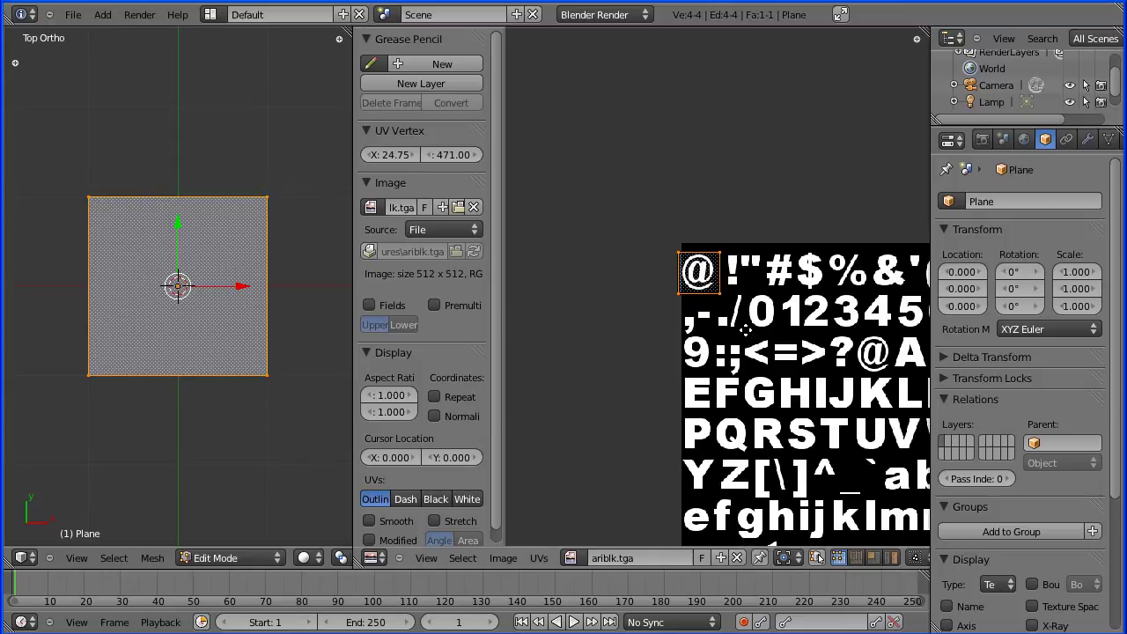
pyautogui.scroll(6, 748, 348)
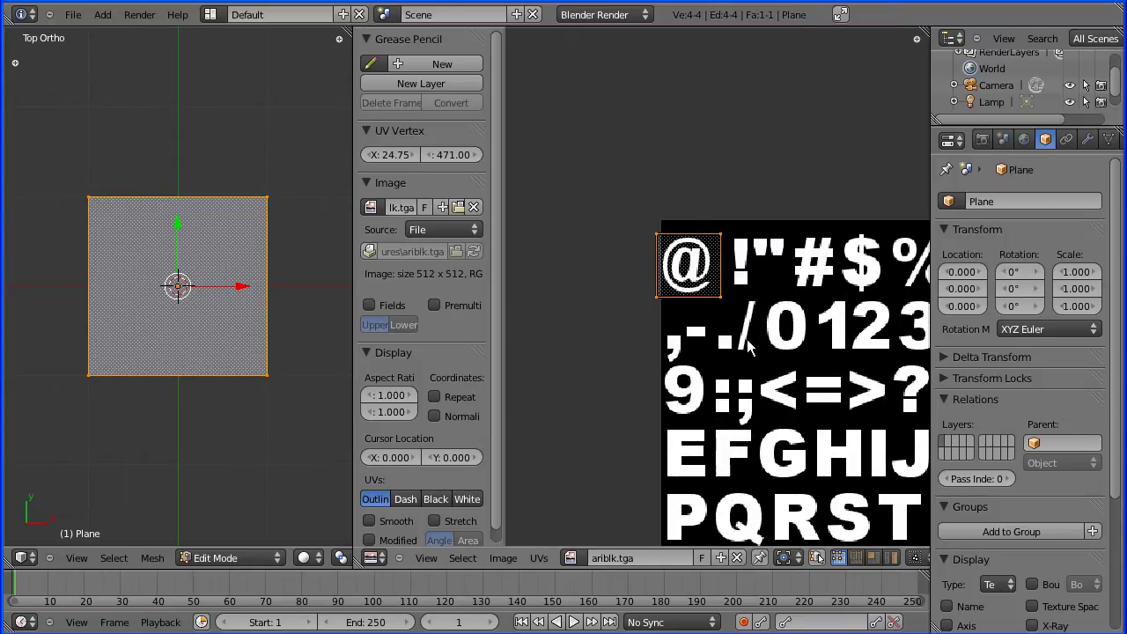
pyautogui.scroll(1, 744, 344)
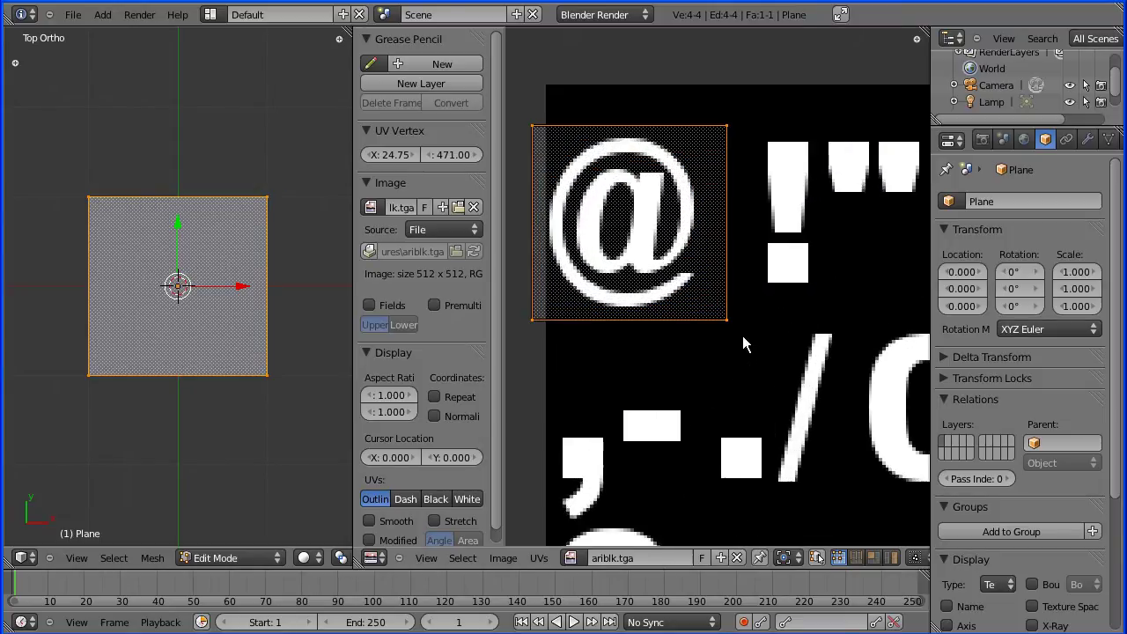
pyautogui.moveTo(750, 261); pyautogui.dragTo(816, 315, button='middle')
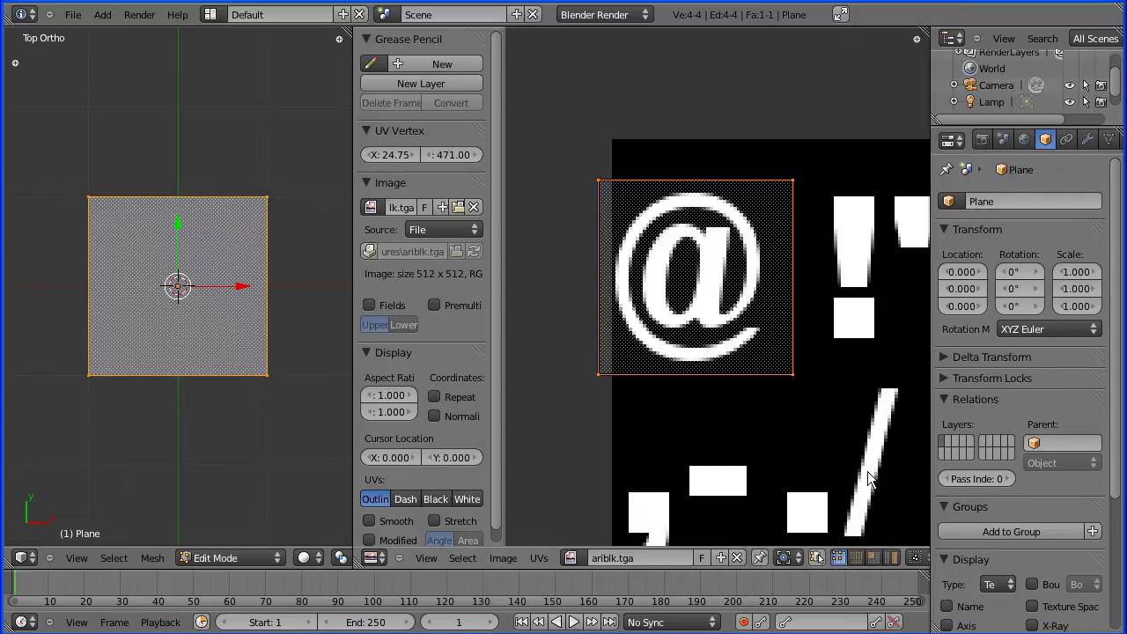
pyautogui.press('s')
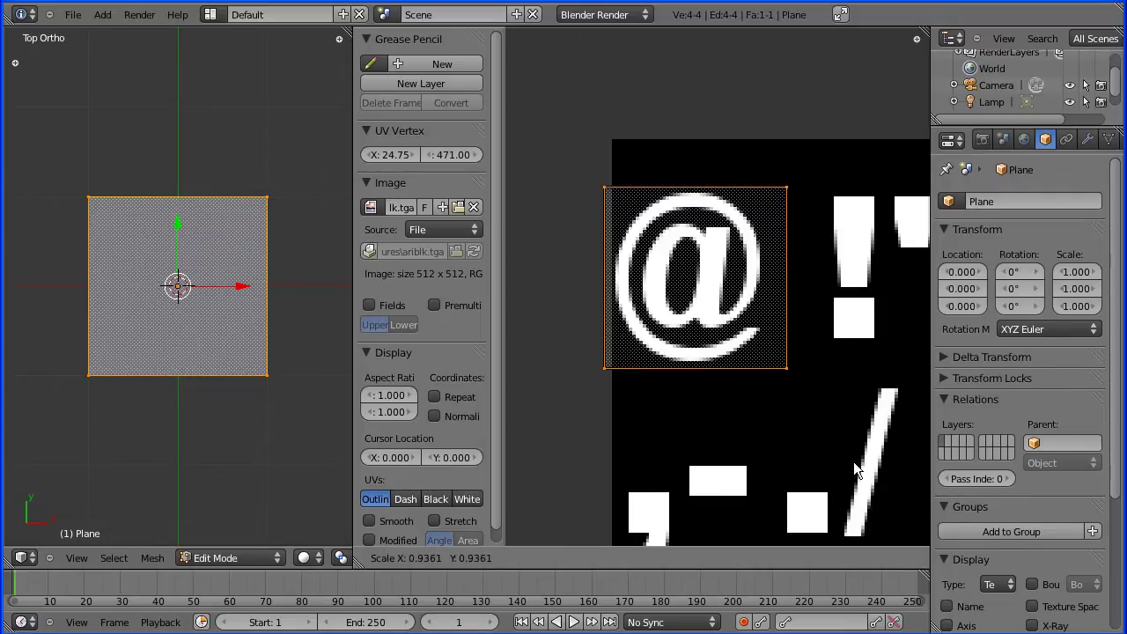
pyautogui.click(854, 462)
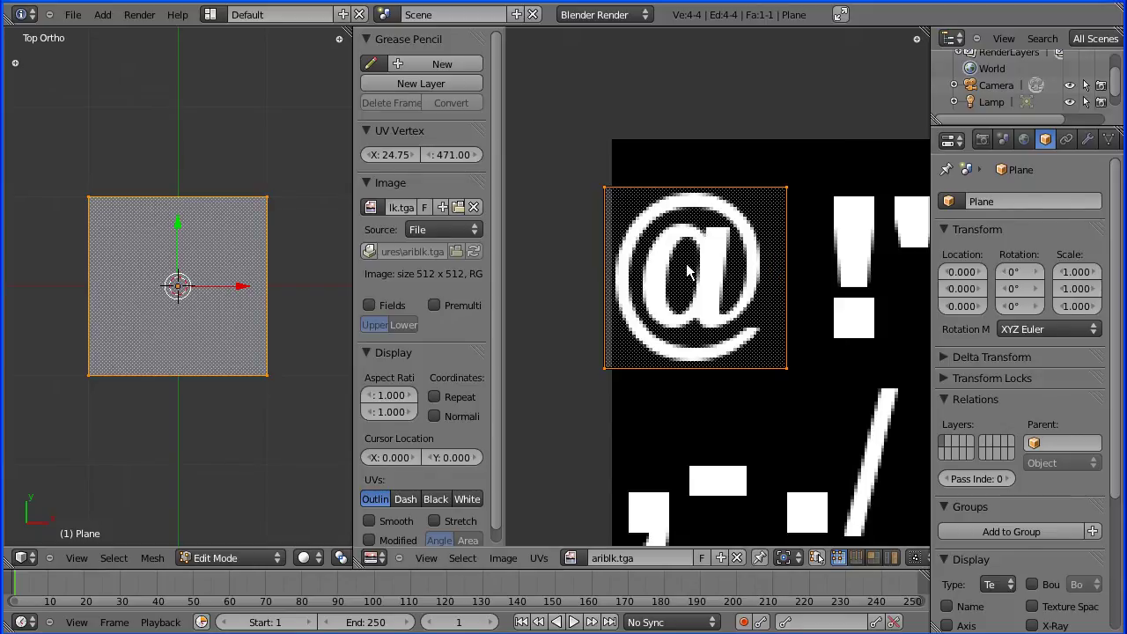
# Narrow the UV face along X to about 0.9 and shift it slightly left over the @ character
pyautogui.press('s')
pyautogui.press('x')
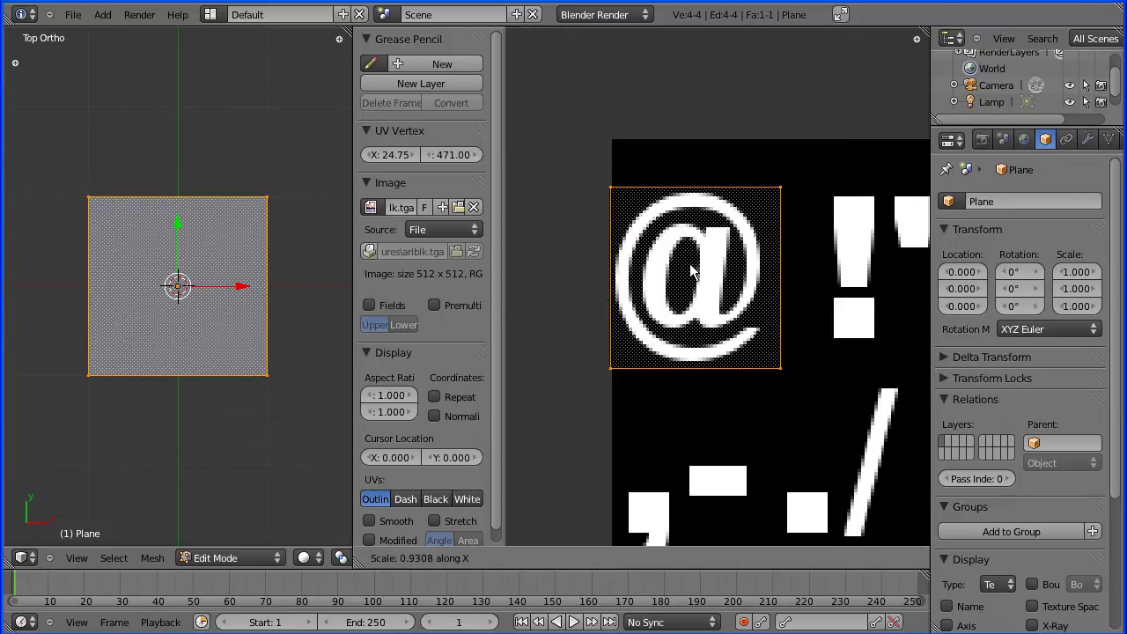
pyautogui.click(693, 270)
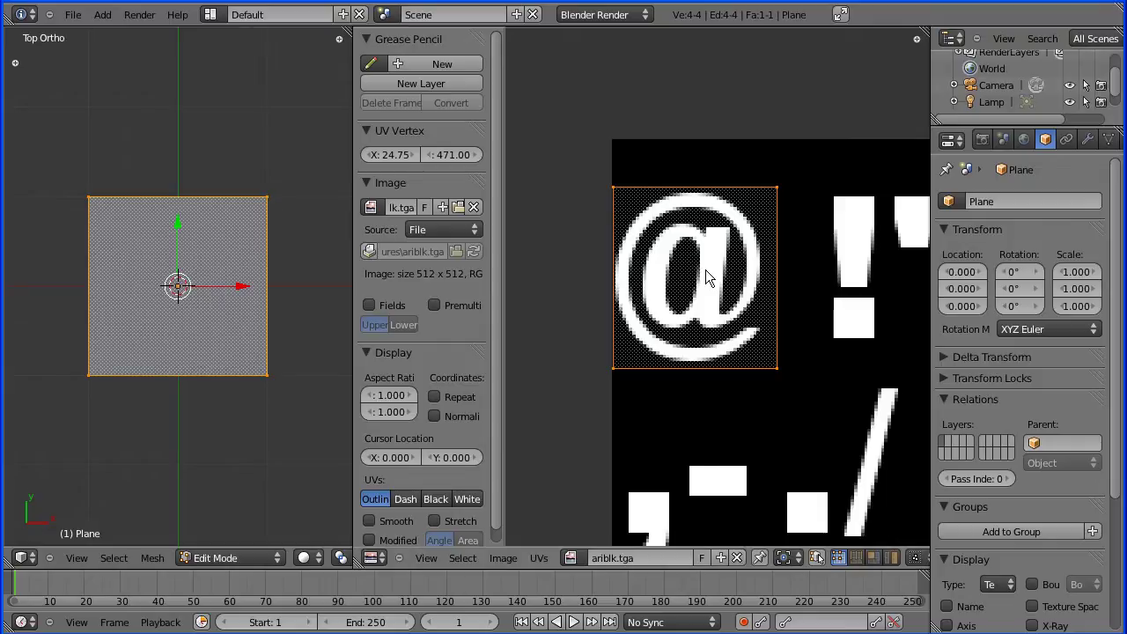
pyautogui.press('g')
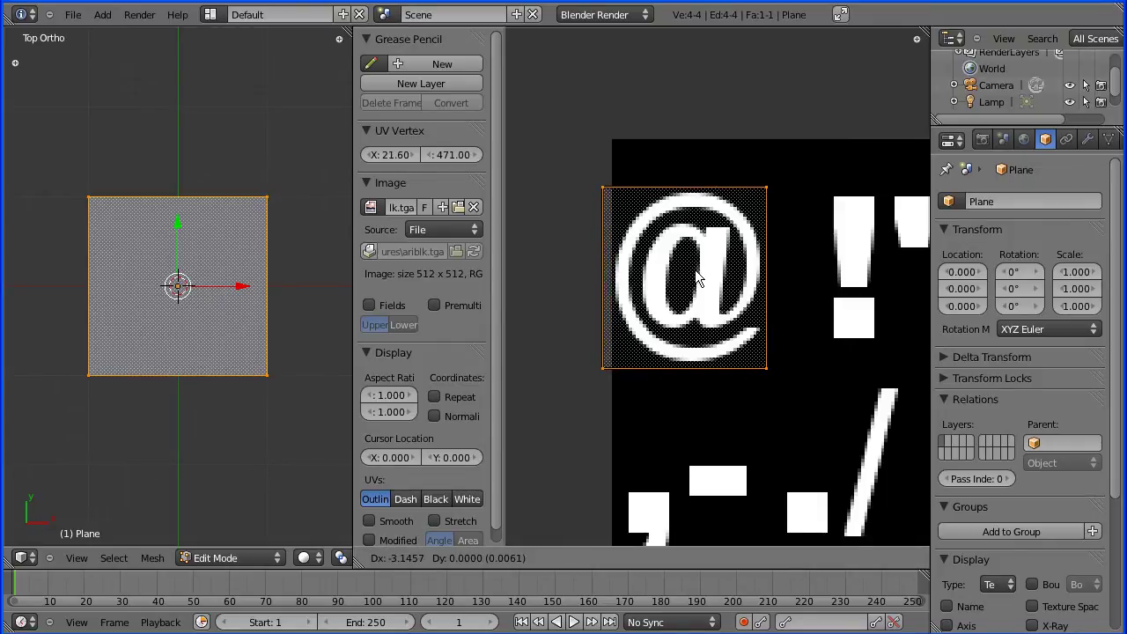
pyautogui.click(696, 269)
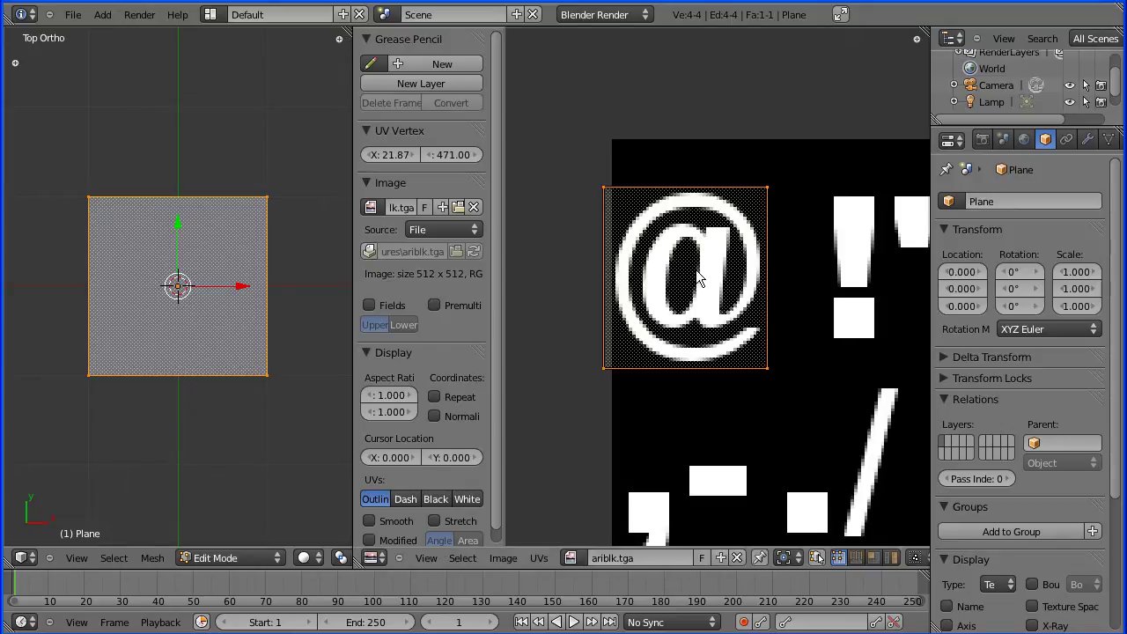
# Scale the UV face along X to about 0.94 and nudge it slightly right along X to frame the @ character
pyautogui.press('s')
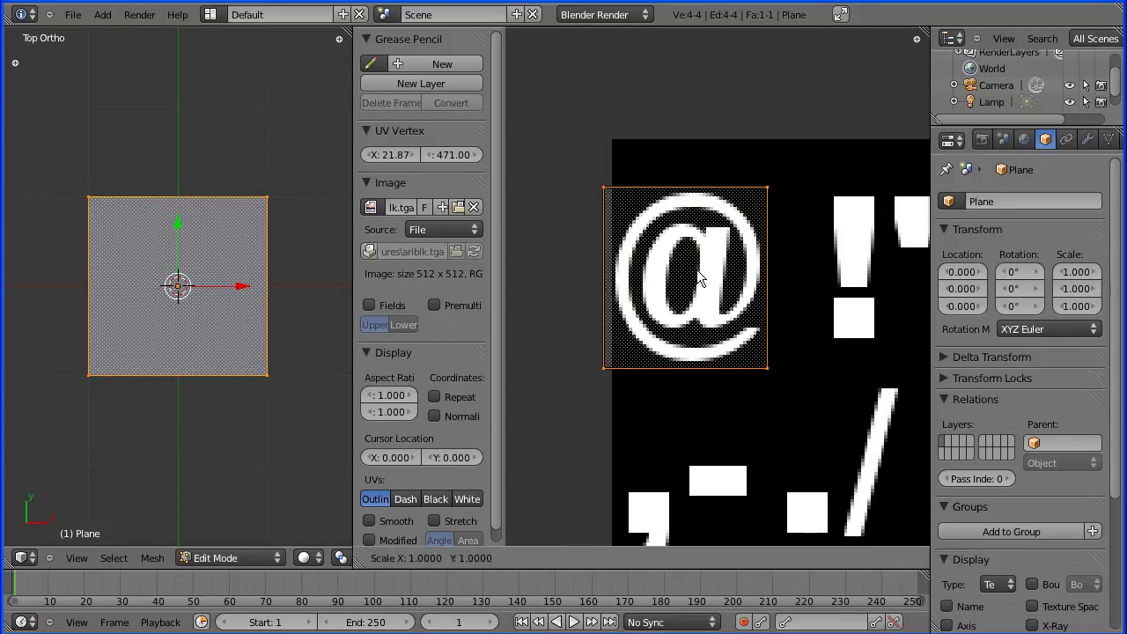
pyautogui.press('x')
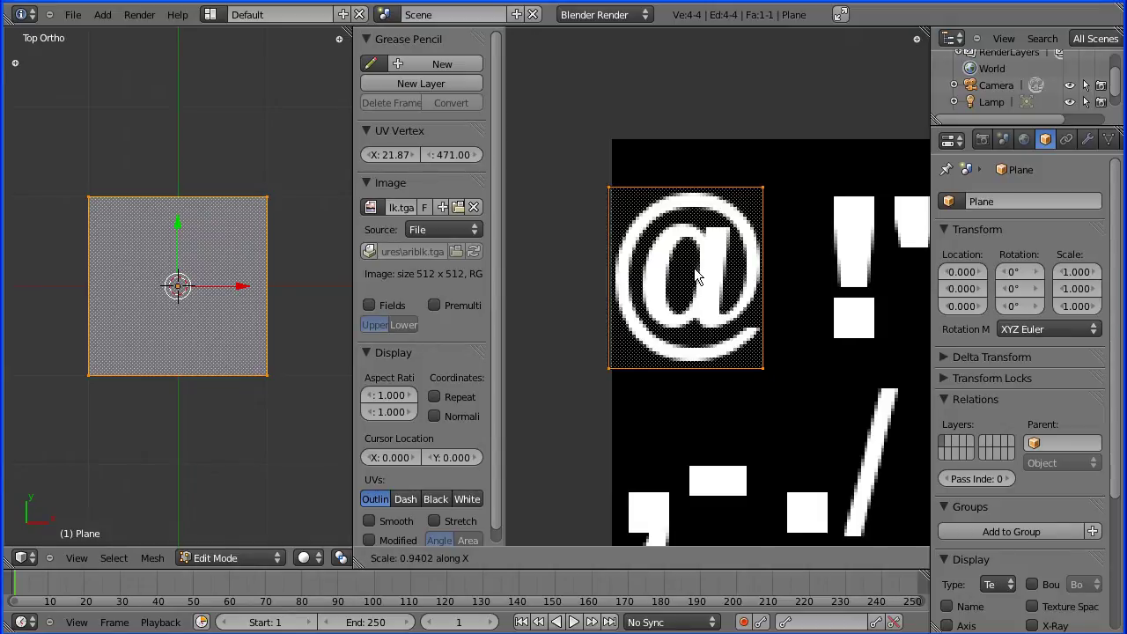
pyautogui.click(695, 269)
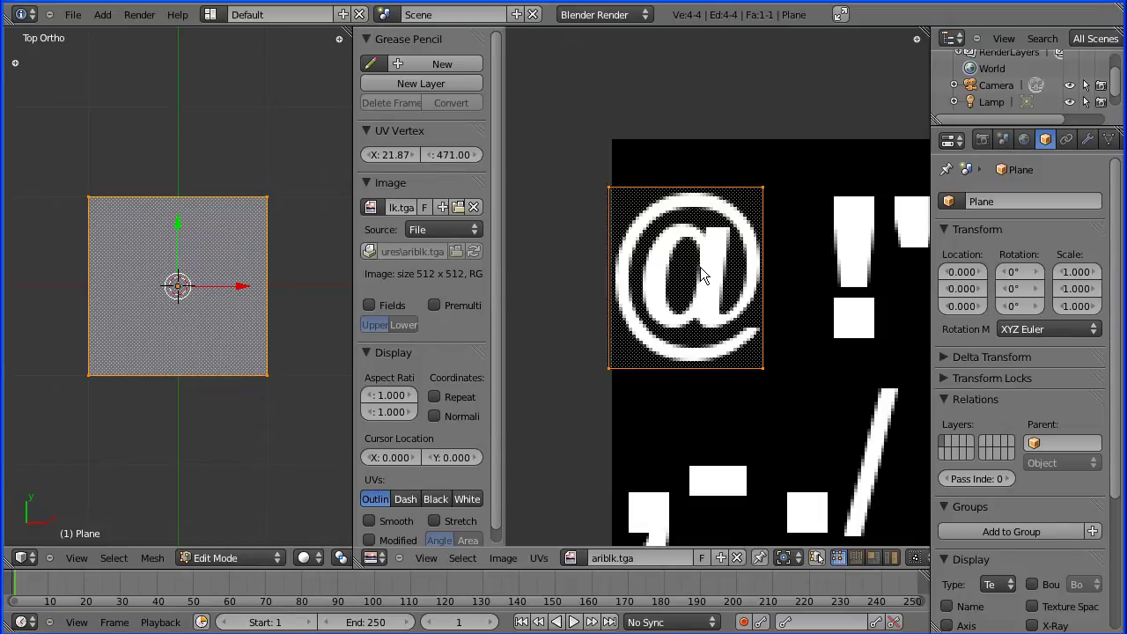
pyautogui.press('g')
pyautogui.press('x')
pyautogui.click(702, 267)
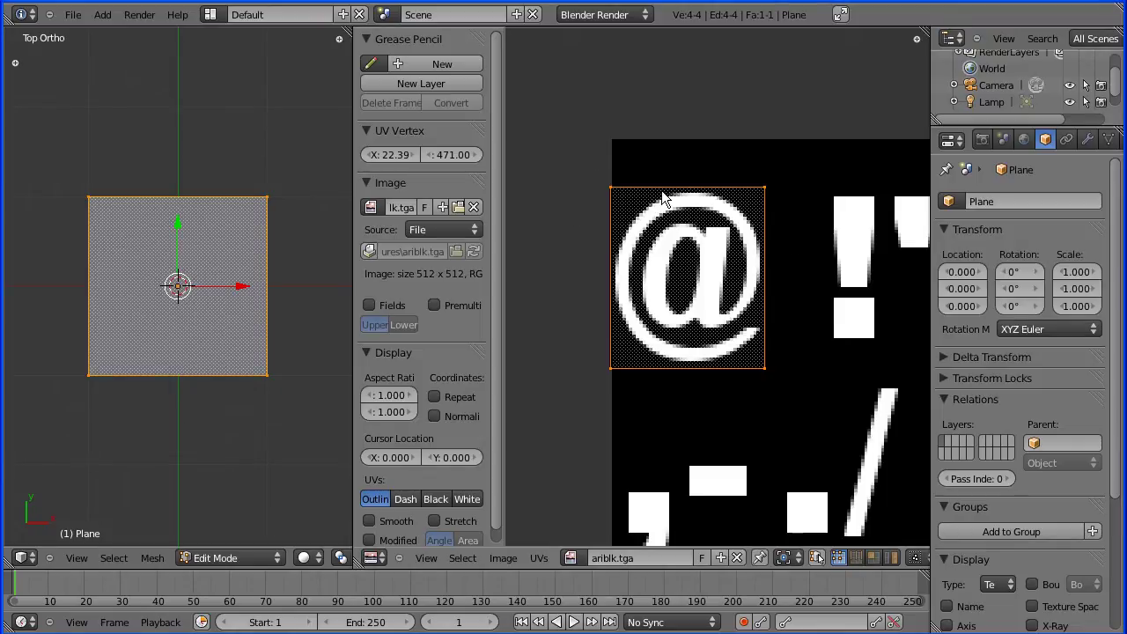
# Set the 3D view's shading to Textured and change the render engine to Blender Game
pyautogui.click(305, 558)
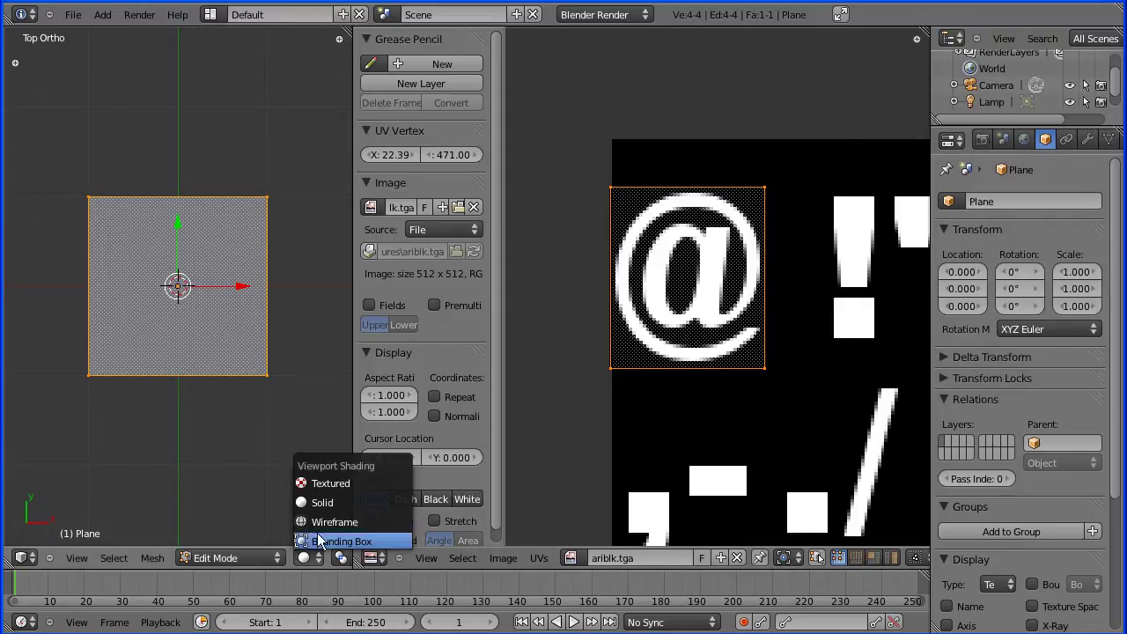
pyautogui.click(380, 487)
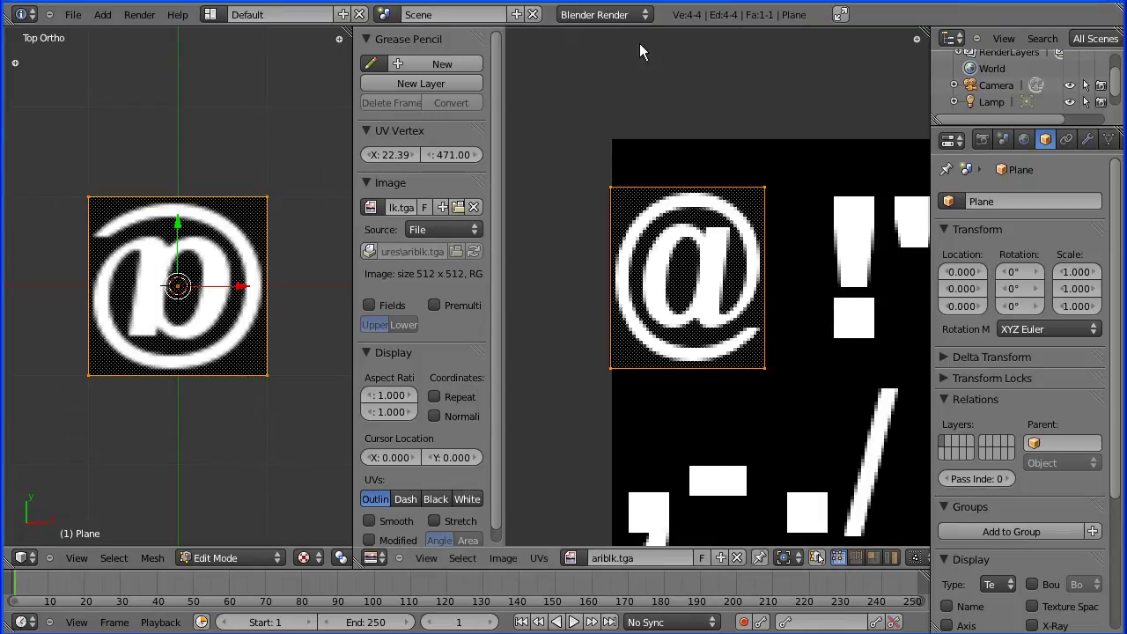
pyautogui.click(617, 14)
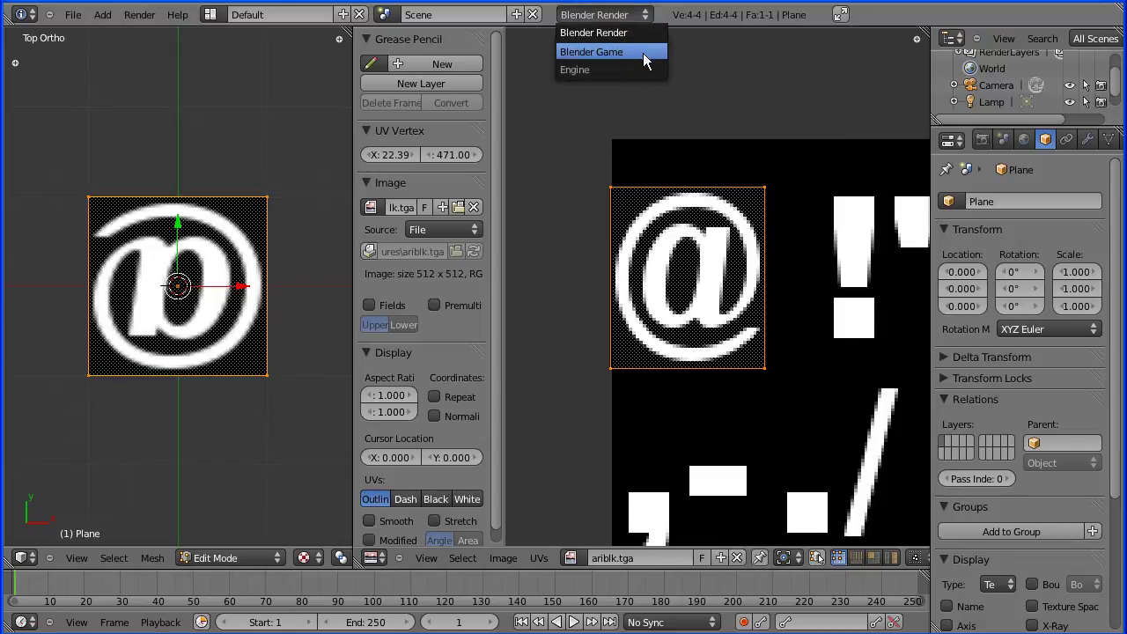
pyautogui.click(646, 53)
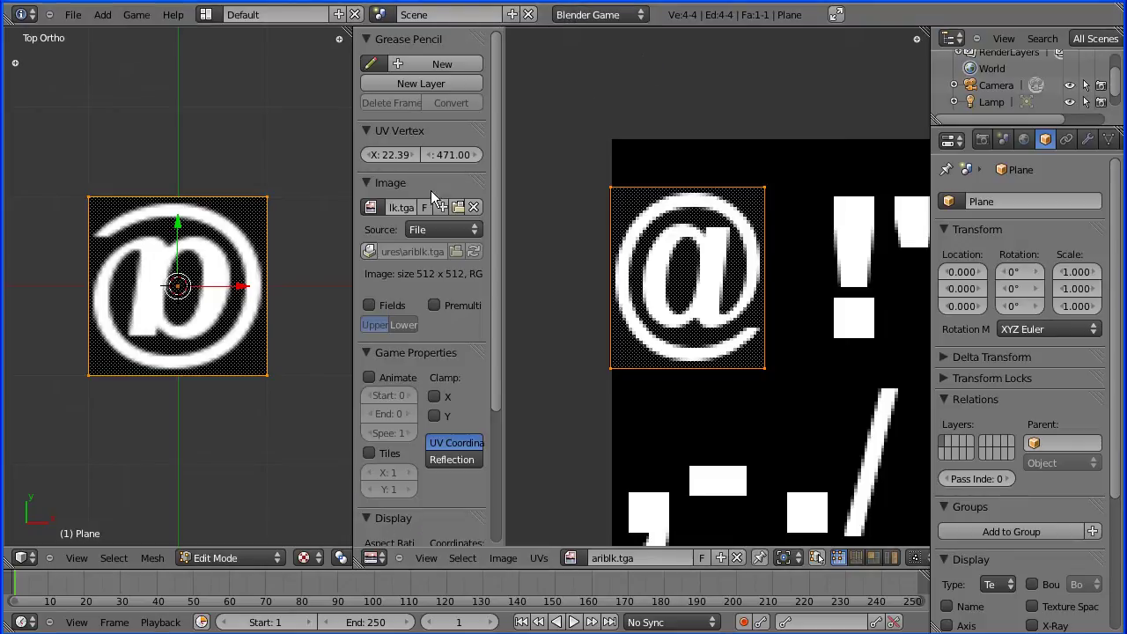
# Mirror the plane's mesh along global X and global Y so the @ character reads the right way round
pyautogui.click(153, 559)
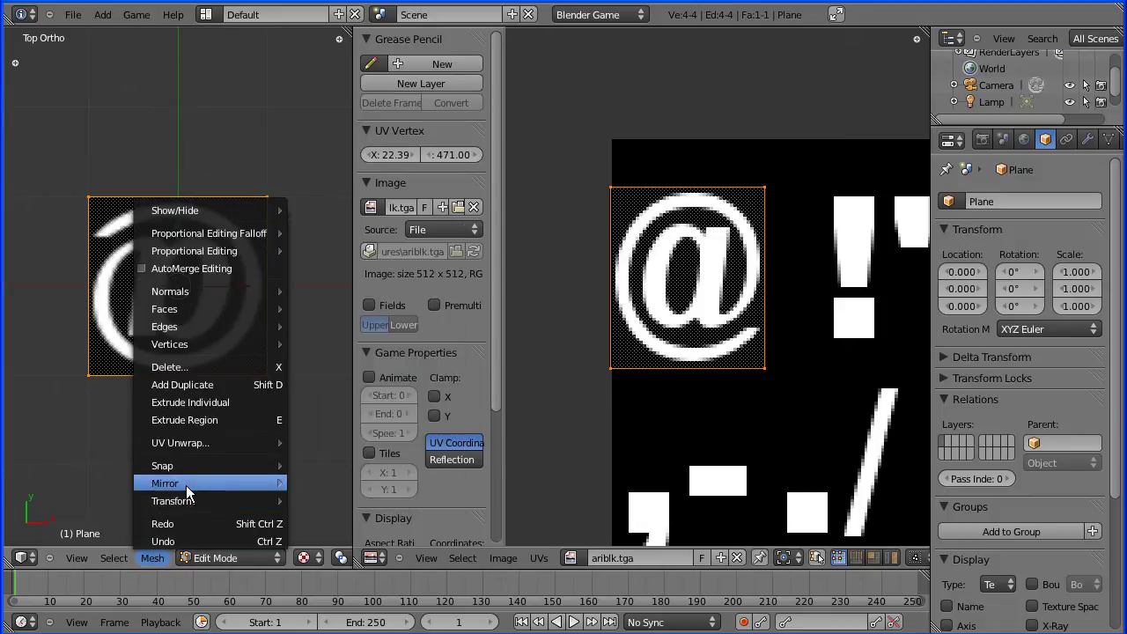
pyautogui.moveTo(199, 486)
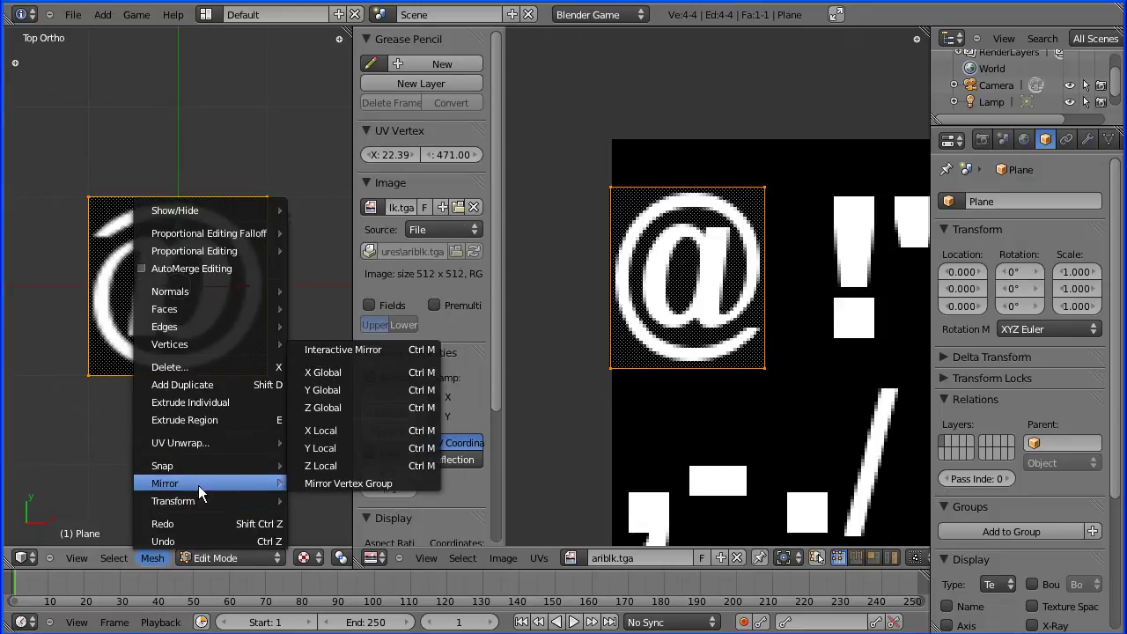
pyautogui.click(380, 371)
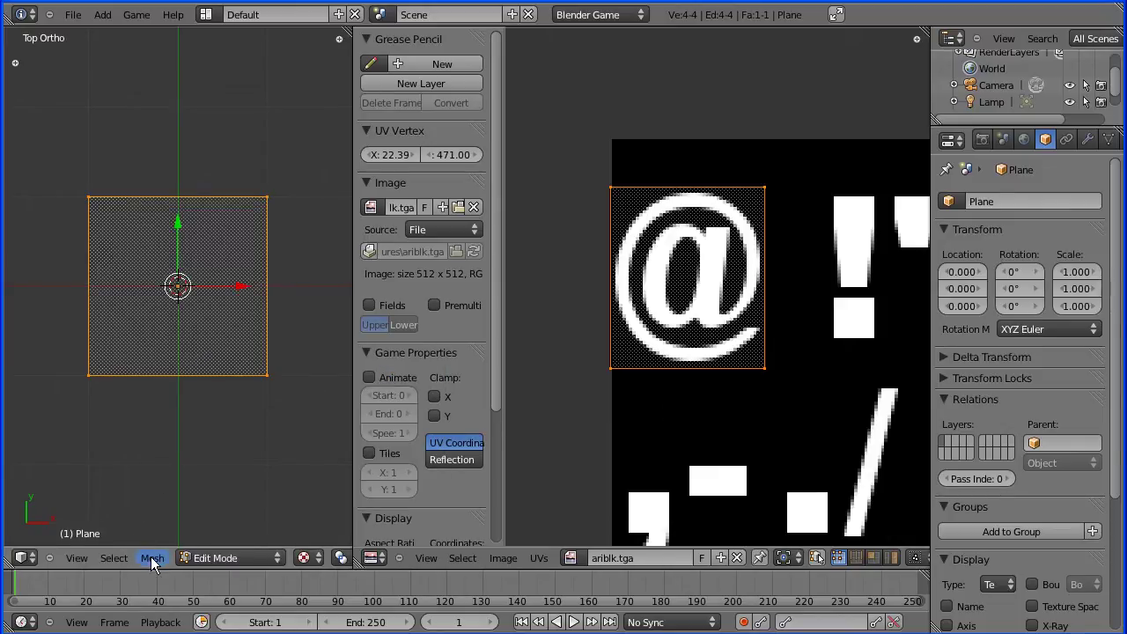
pyautogui.click(152, 558)
pyautogui.moveTo(176, 486)
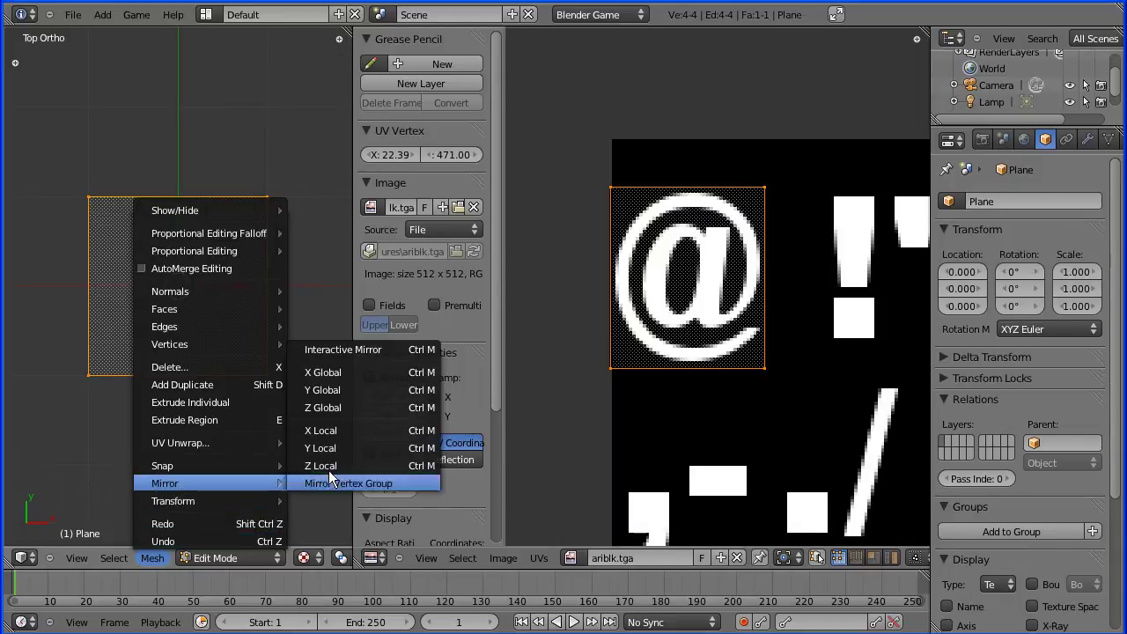
pyautogui.click(342, 390)
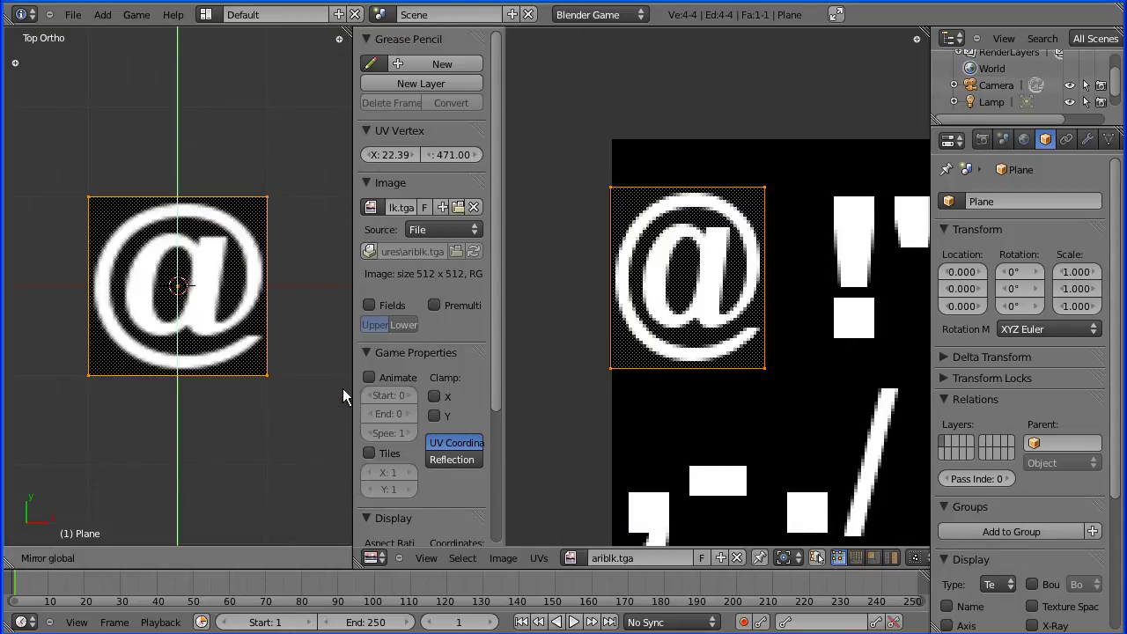
pyautogui.click(343, 397)
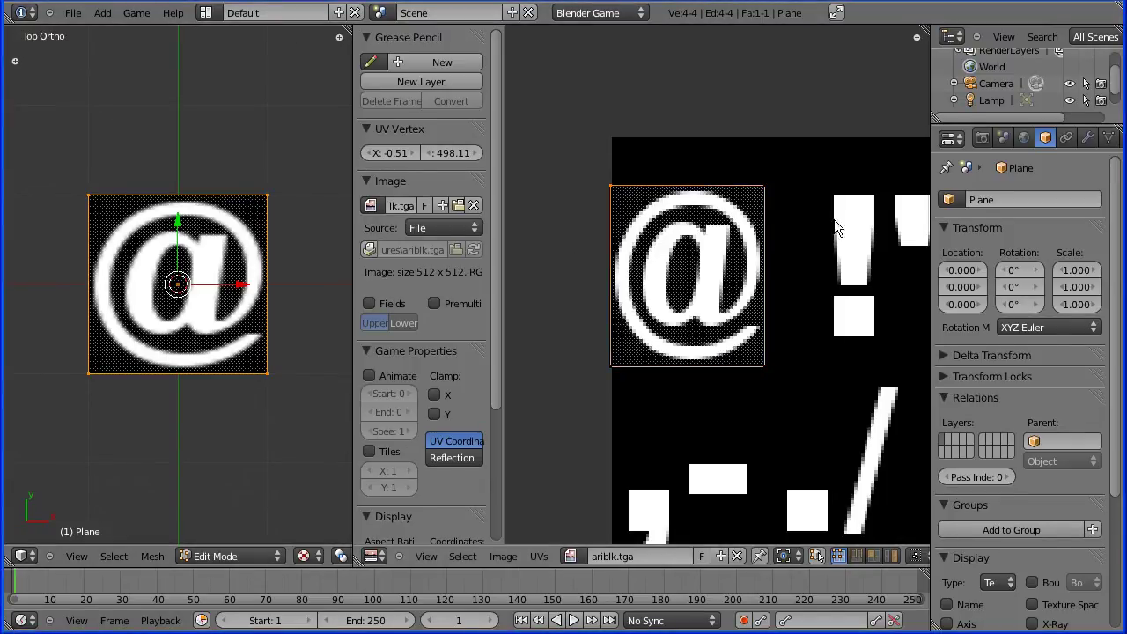
# Enable the Text option in the plane's Texture Face settings
pyautogui.click(1110, 138)
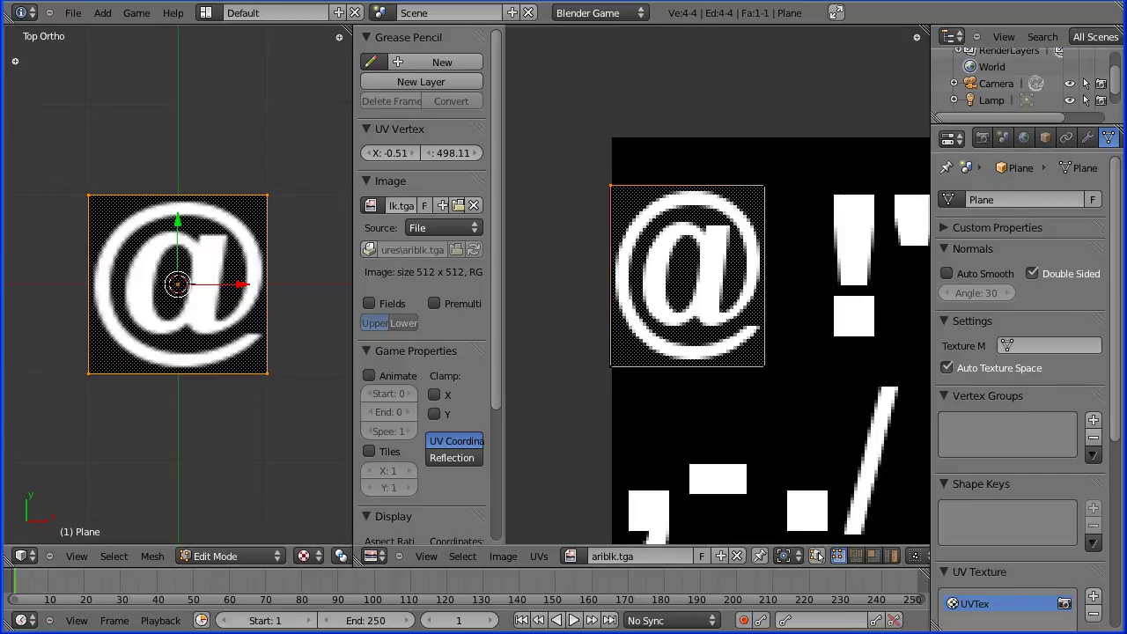
pyautogui.scroll(-8, 1118, 298)
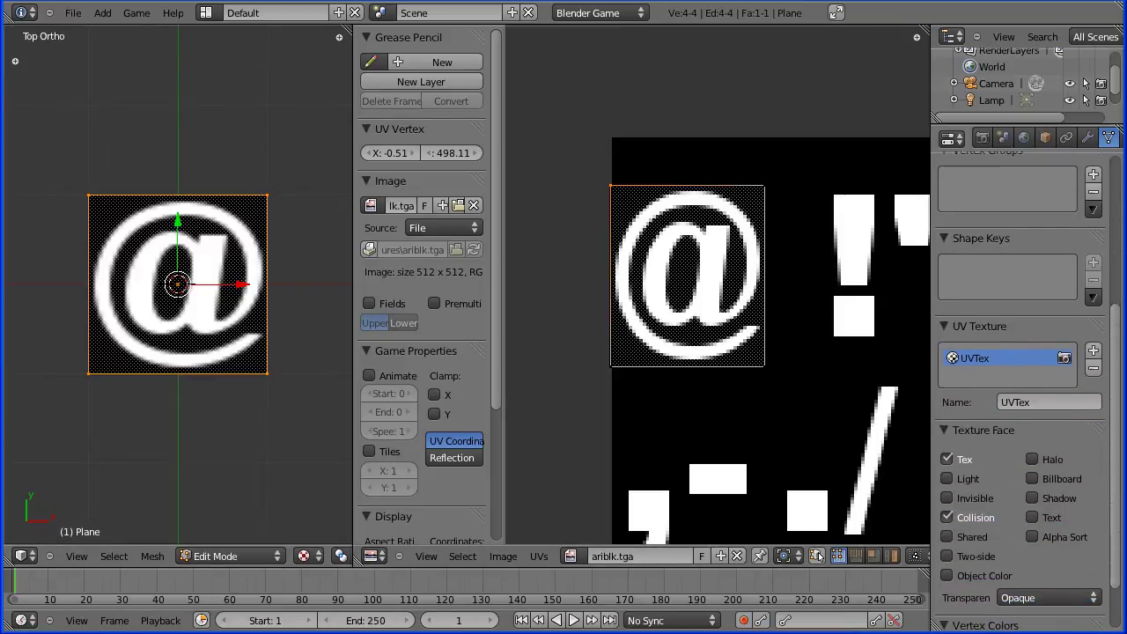
pyautogui.scroll(-1, 1022, 392)
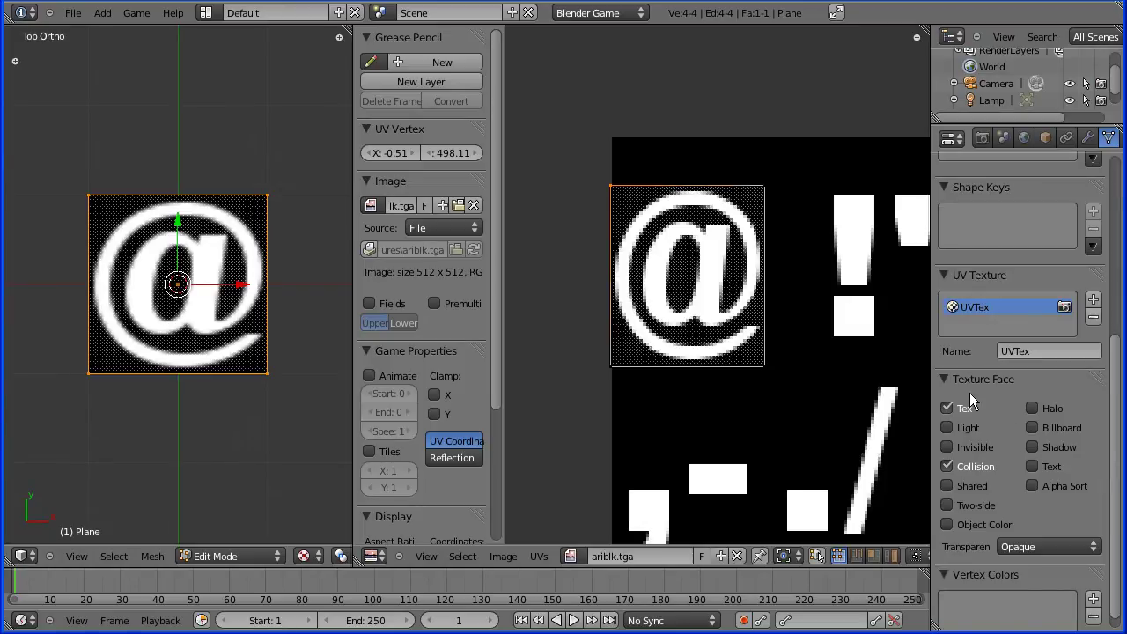
pyautogui.click(1032, 468)
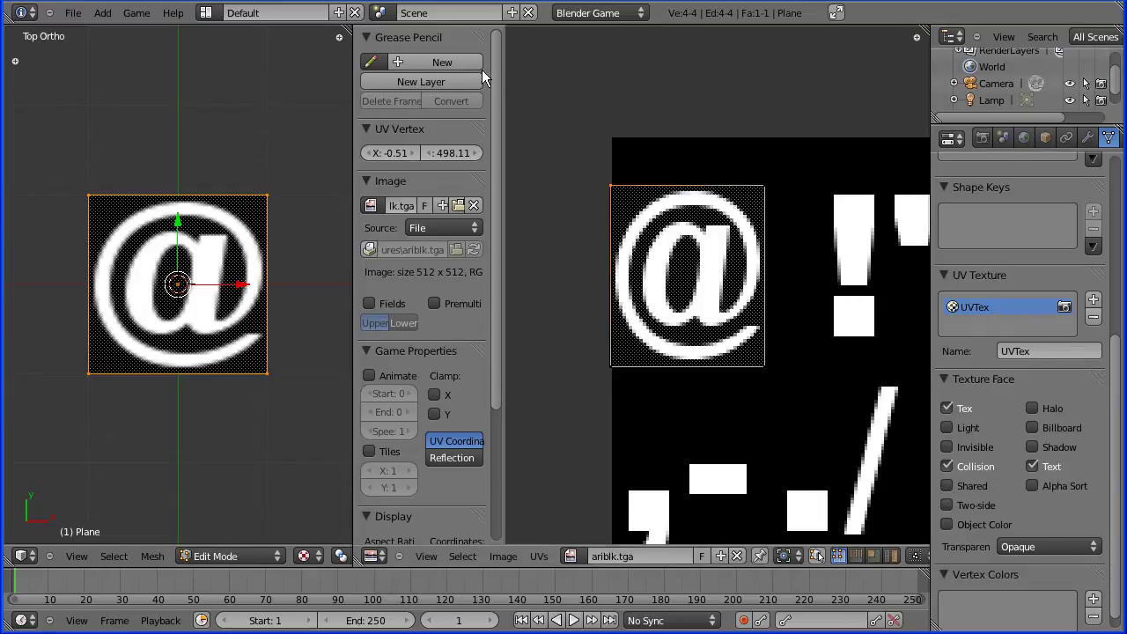
# Switch to the Game Logic screen layout with Blender Game as the render engine
pyautogui.click(205, 12)
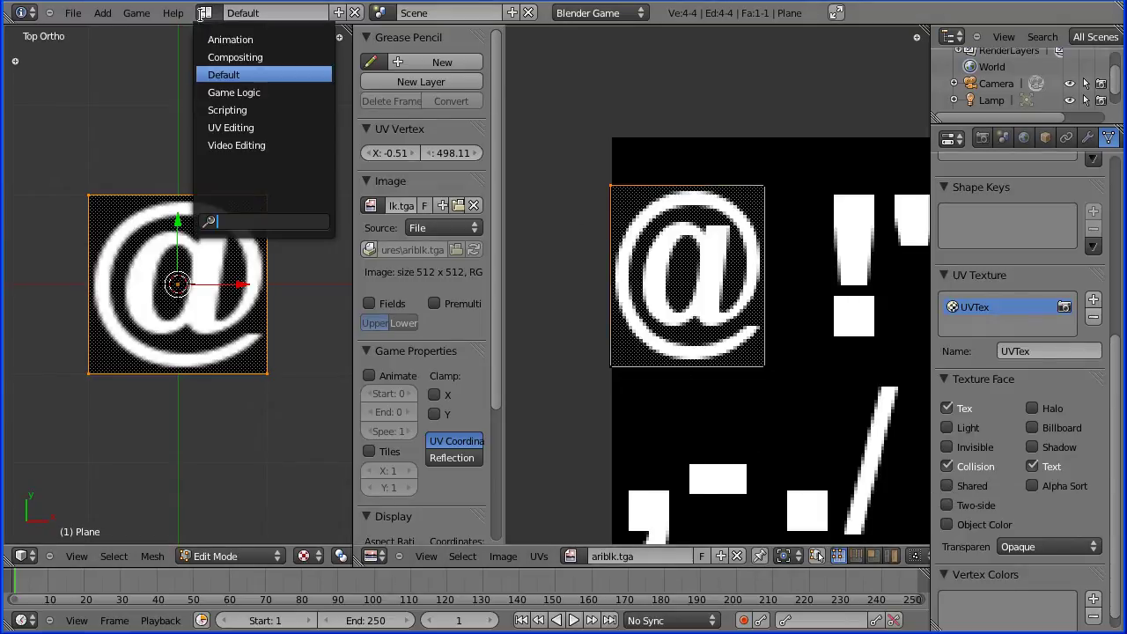
pyautogui.click(298, 94)
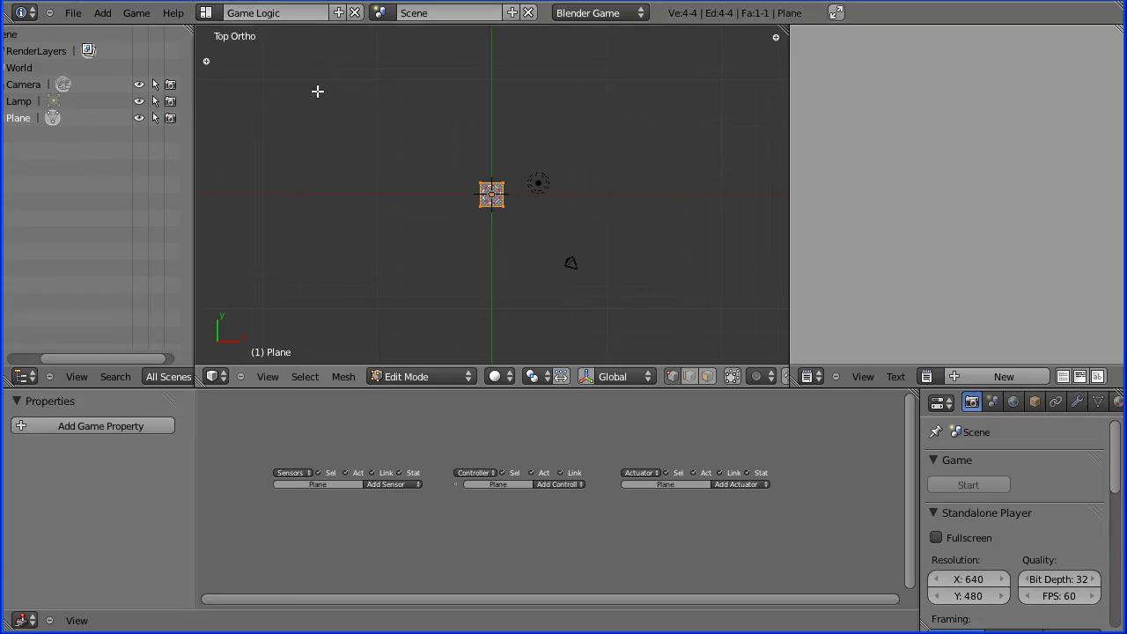
pyautogui.click(632, 19)
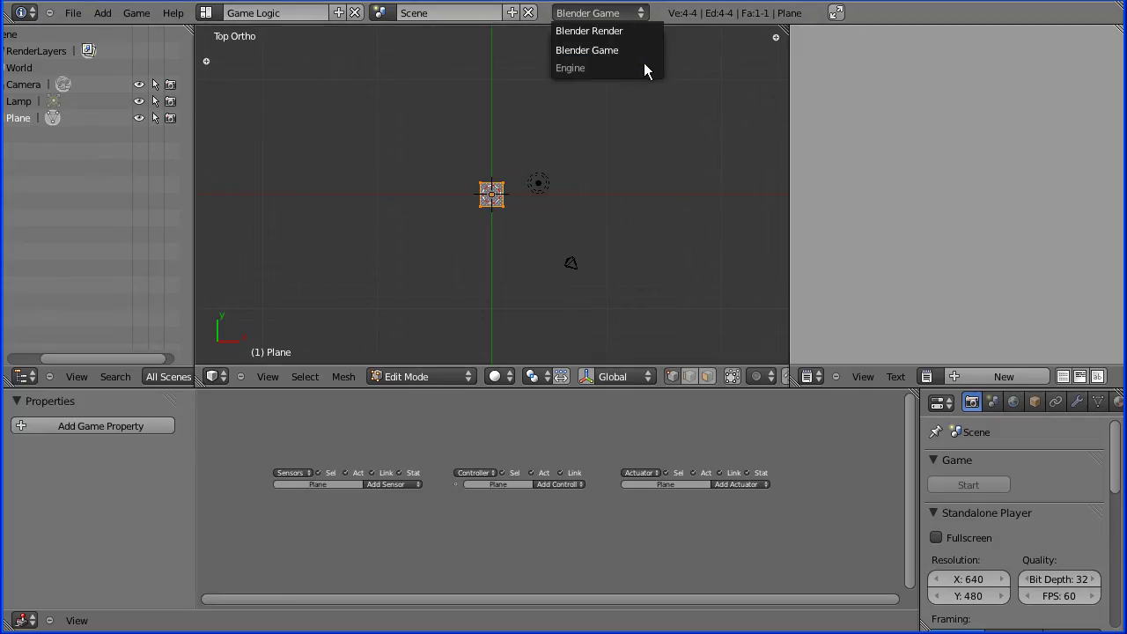
pyautogui.click(646, 53)
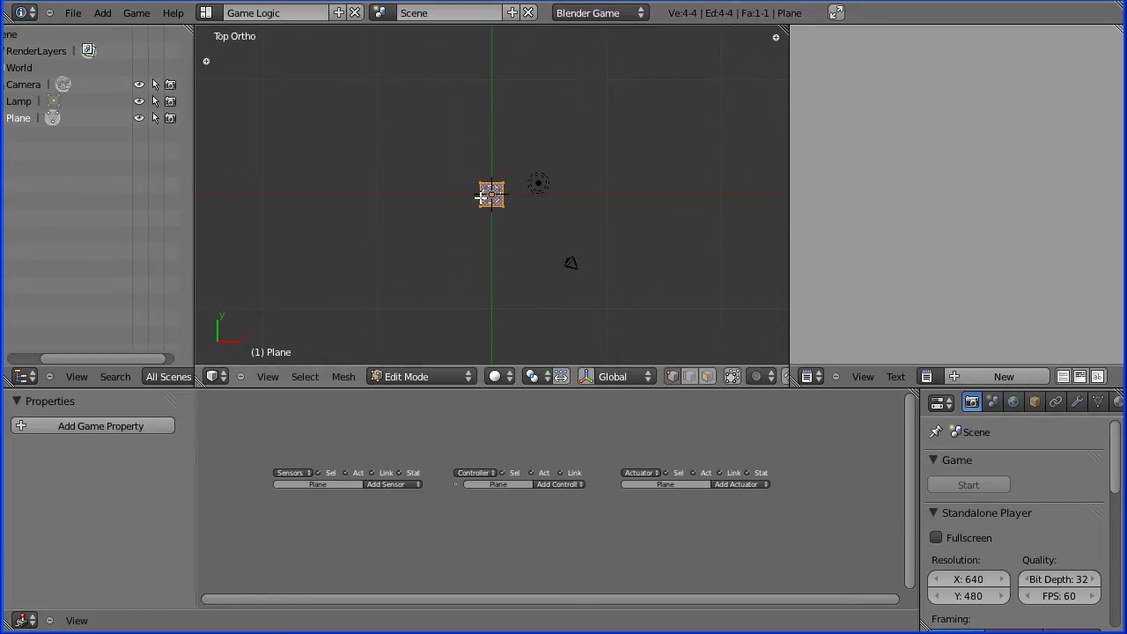
# Add a game property named Text to the plane, of type String with the value fred
pyautogui.click(21, 429)
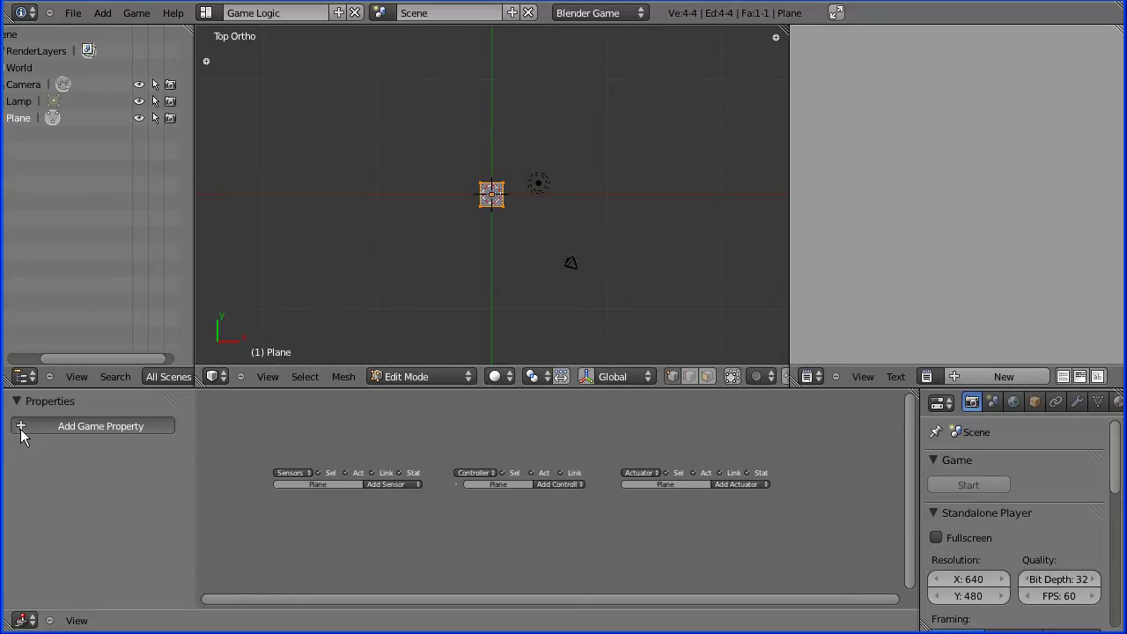
pyautogui.click(29, 455)
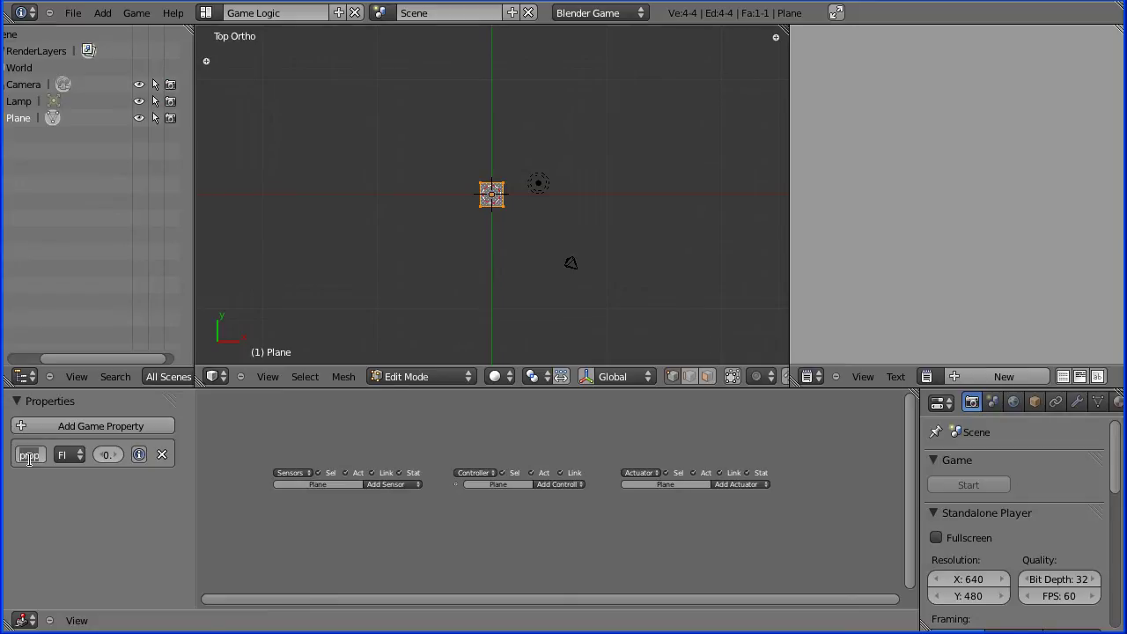
pyautogui.write('T')
pyautogui.write('a')
pyautogui.write('xt')
pyautogui.click(79, 459)
pyautogui.click(79, 457)
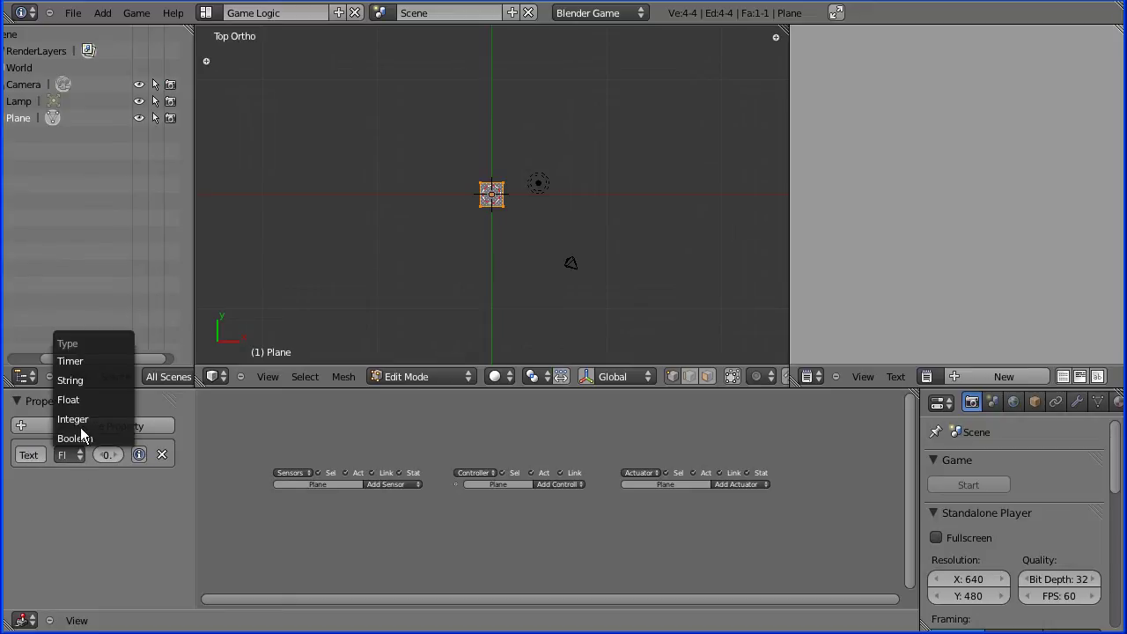
pyautogui.click(96, 379)
pyautogui.click(106, 451)
pyautogui.write('red')
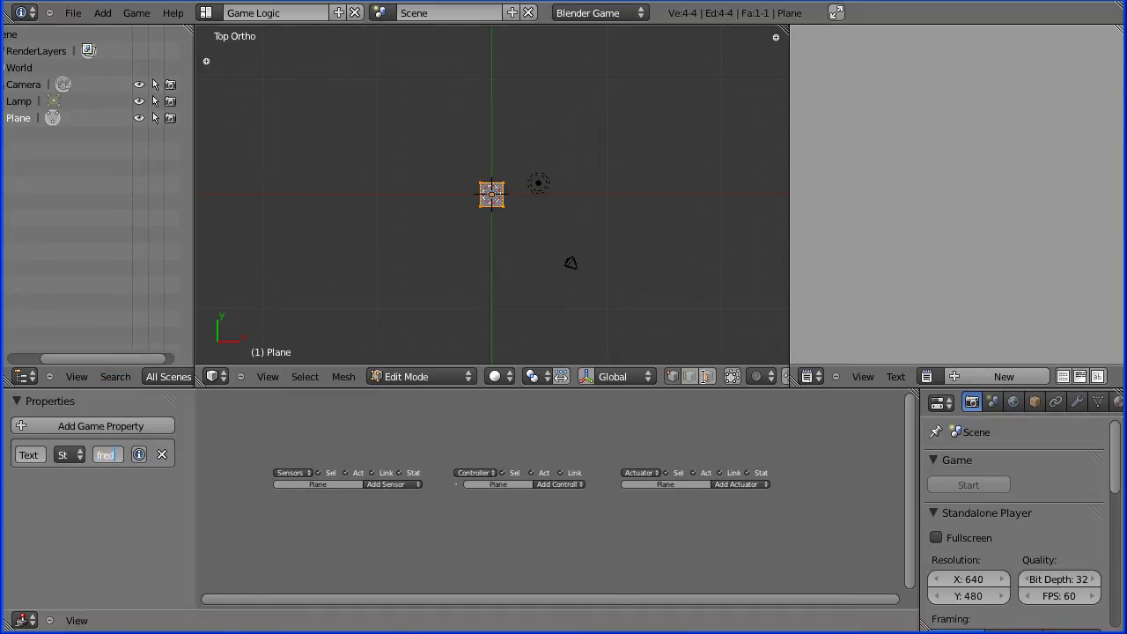
# Return the plane to Object Mode, then test-run the game and stop it
pyautogui.click(415, 375)
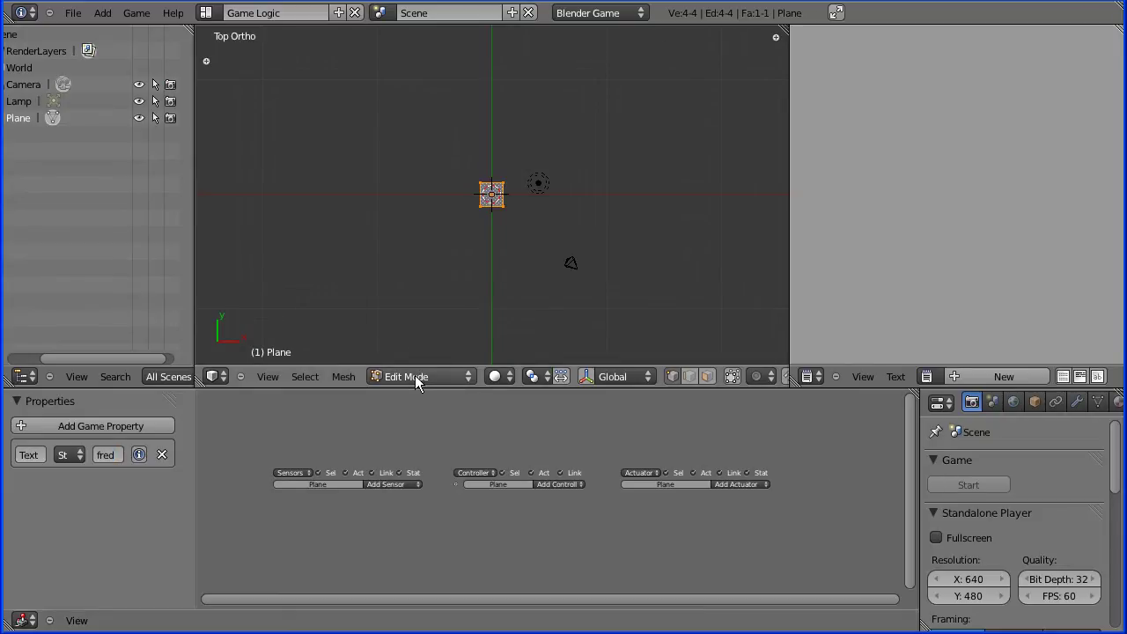
pyautogui.click(415, 375)
pyautogui.click(428, 358)
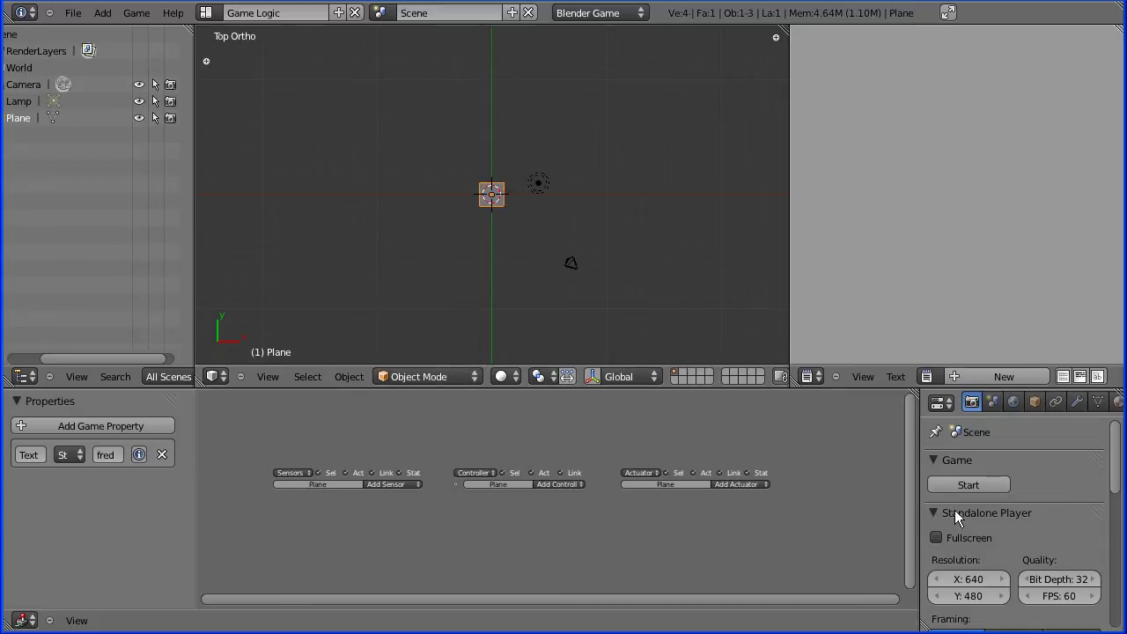
pyautogui.click(974, 482)
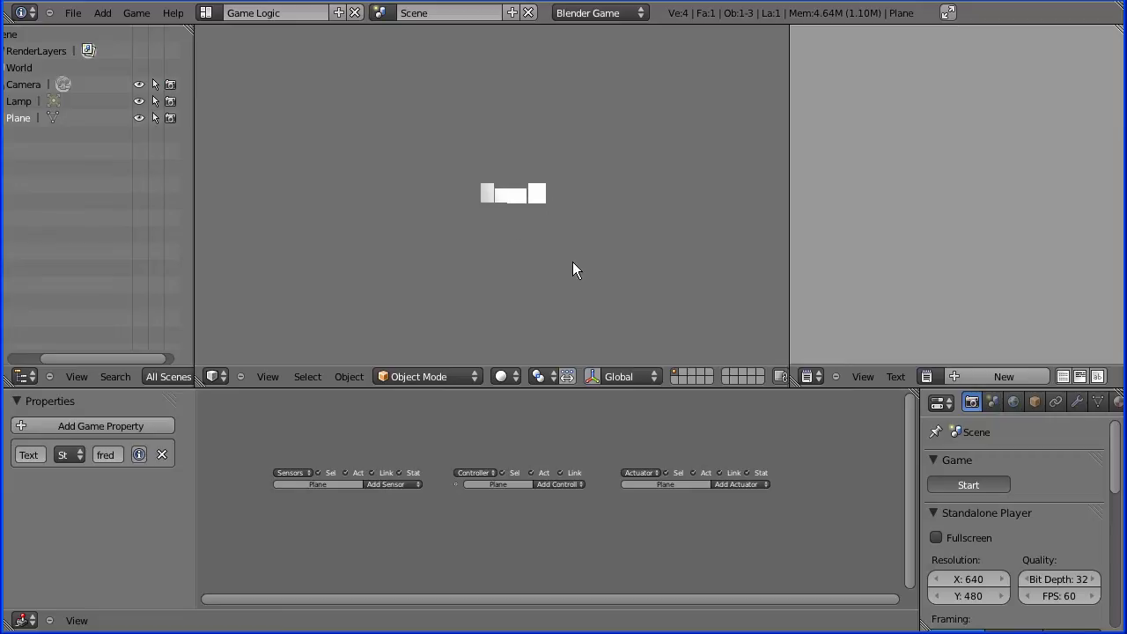
pyautogui.press('Escape')
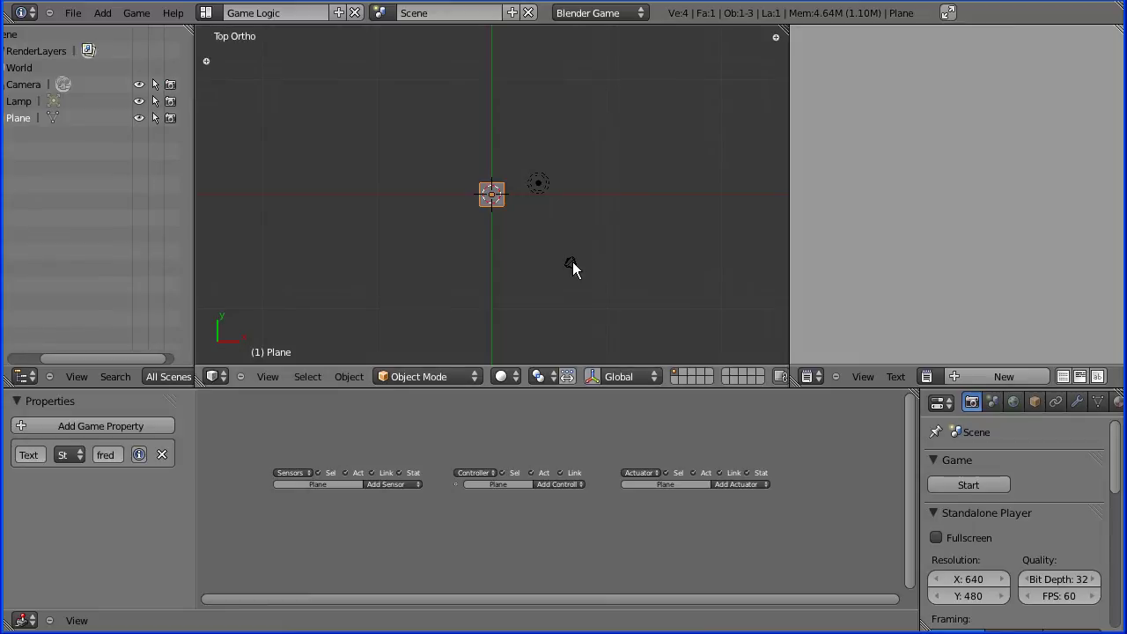
# Set the Game Logic layout's 3D view shading to Textured and inspect the text up close
pyautogui.click(503, 376)
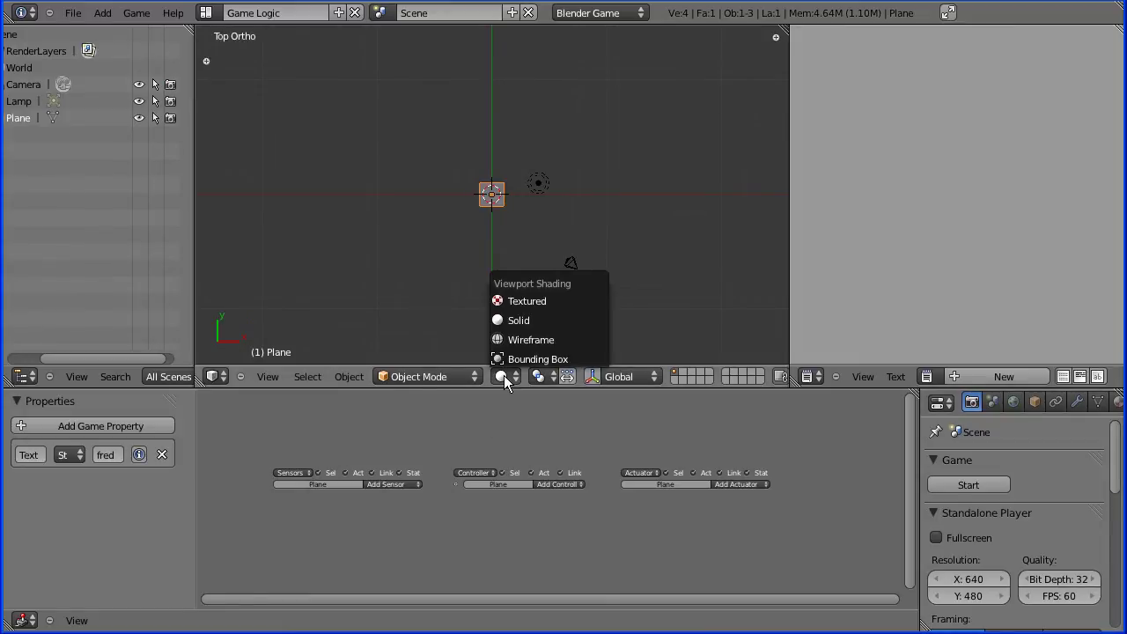
pyautogui.click(556, 301)
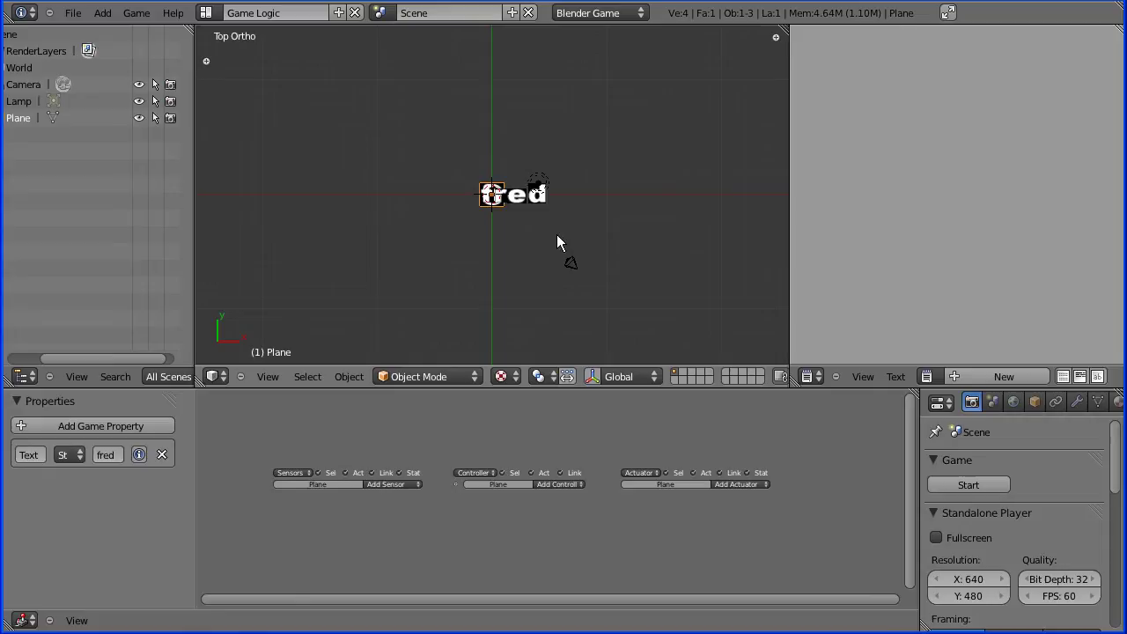
pyautogui.click(502, 377)
pyautogui.click(549, 301)
pyautogui.scroll(6, 468, 234)
pyautogui.scroll(1, 468, 242)
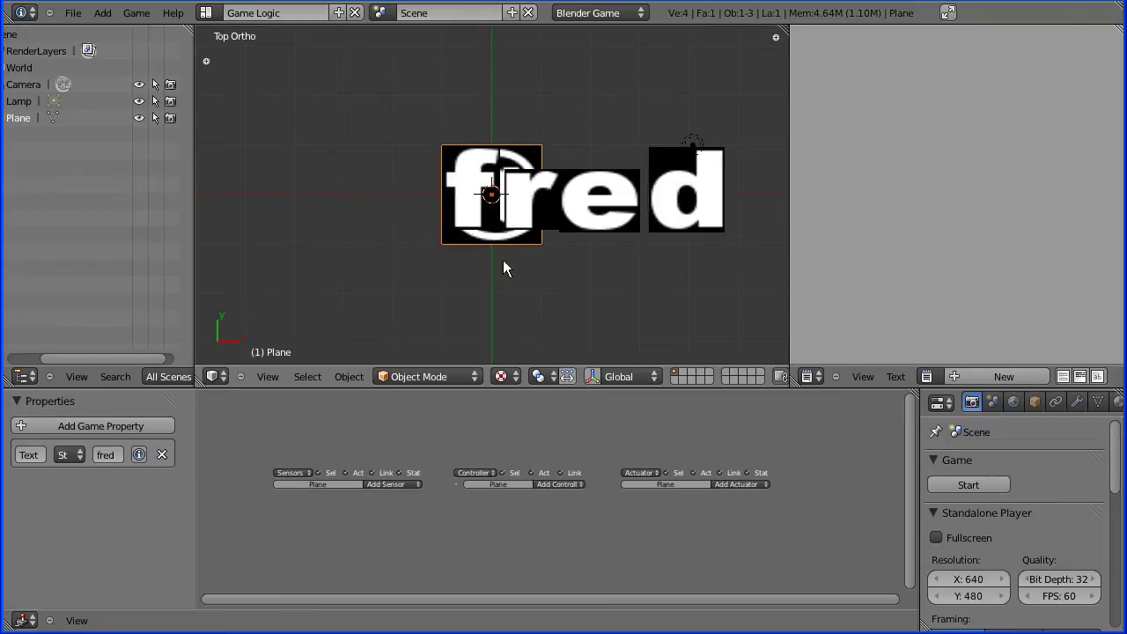
# Set the Text property's value to barney
pyautogui.click(116, 454)
pyautogui.write('bar')
pyautogui.write('me')
pyautogui.write('y')
pyautogui.press('Return')
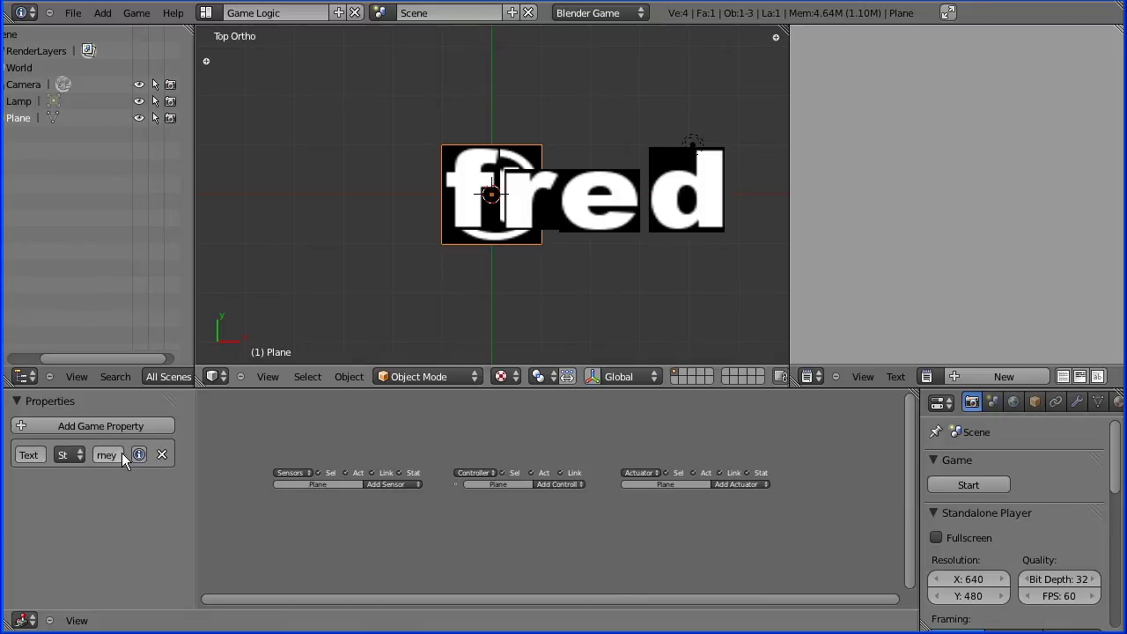
# Refresh the displayed text by switching the shading to Solid and back to Textured, and run the game to check it
pyautogui.click(502, 376)
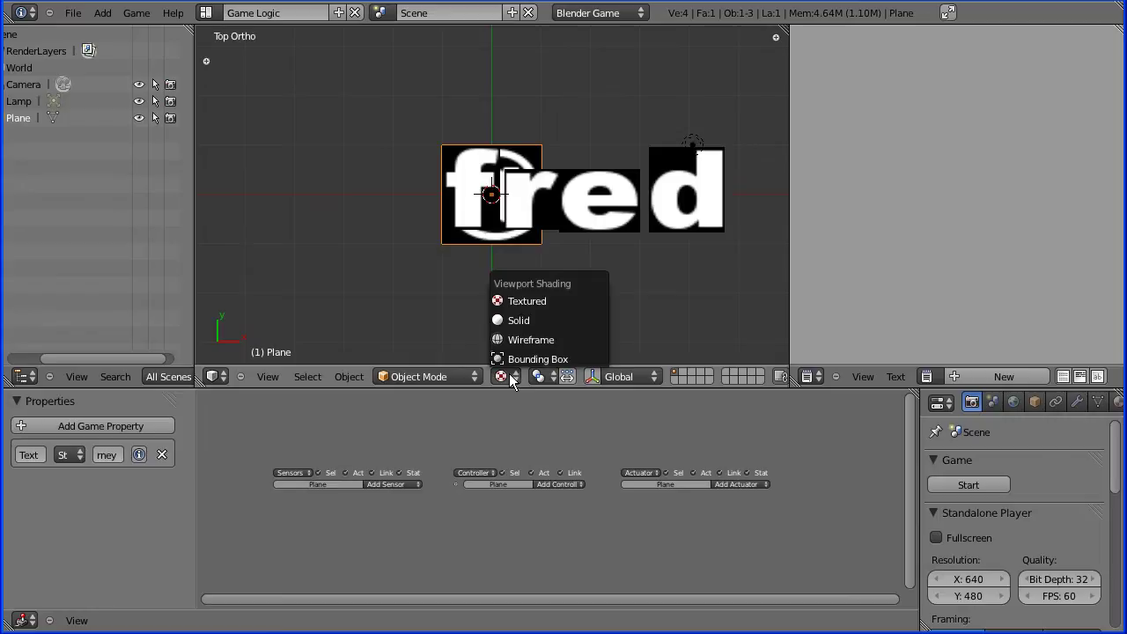
pyautogui.click(518, 320)
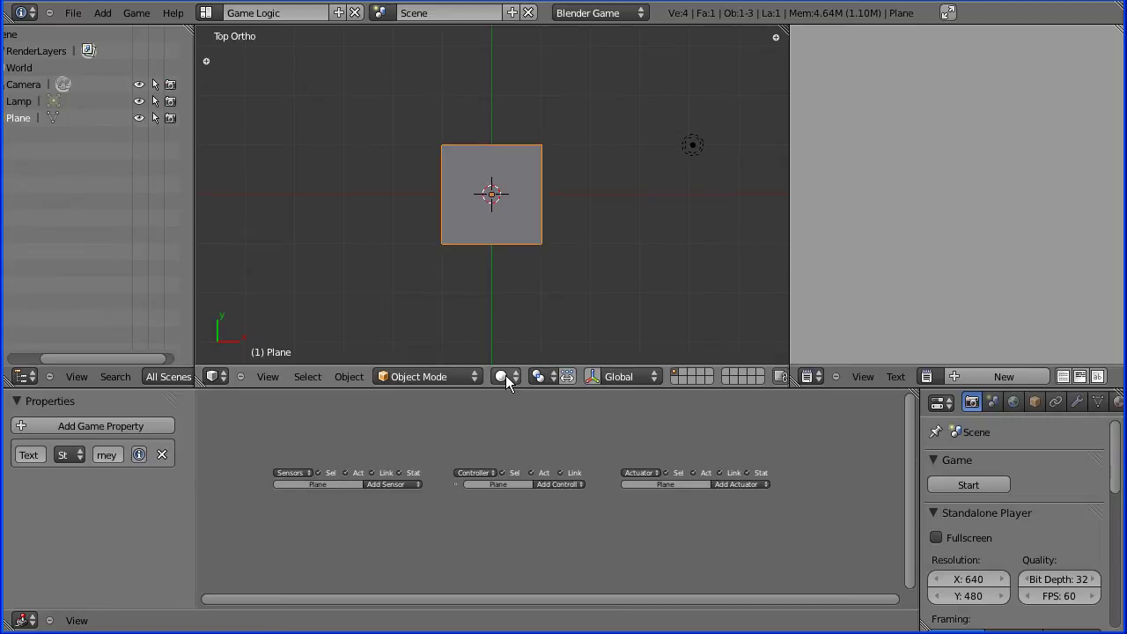
pyautogui.click(506, 376)
pyautogui.click(533, 303)
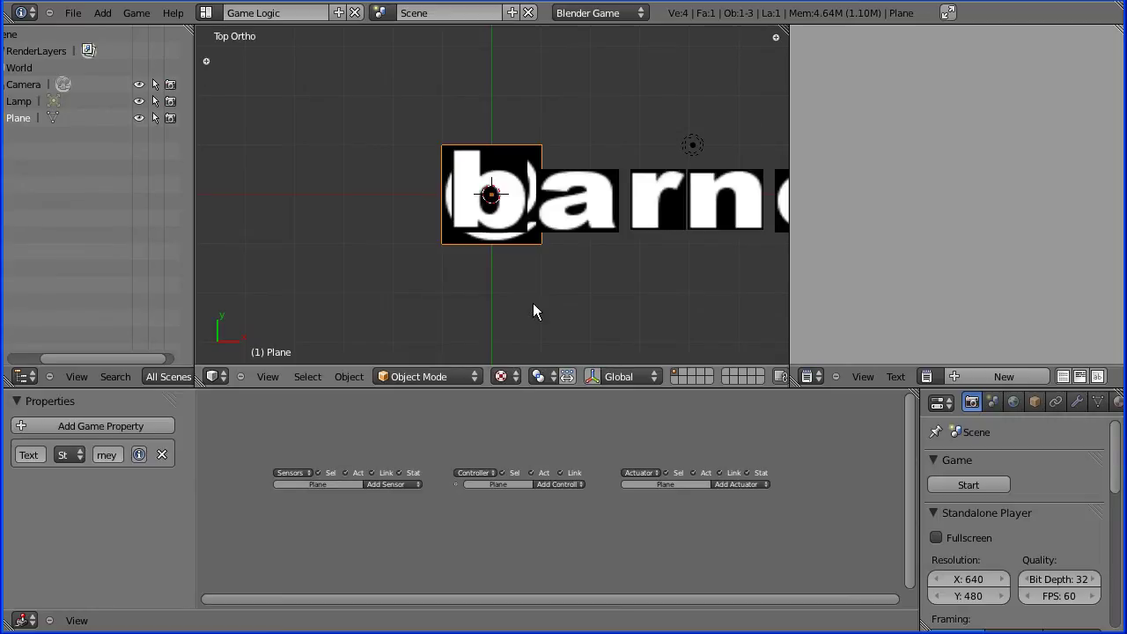
pyautogui.click(948, 489)
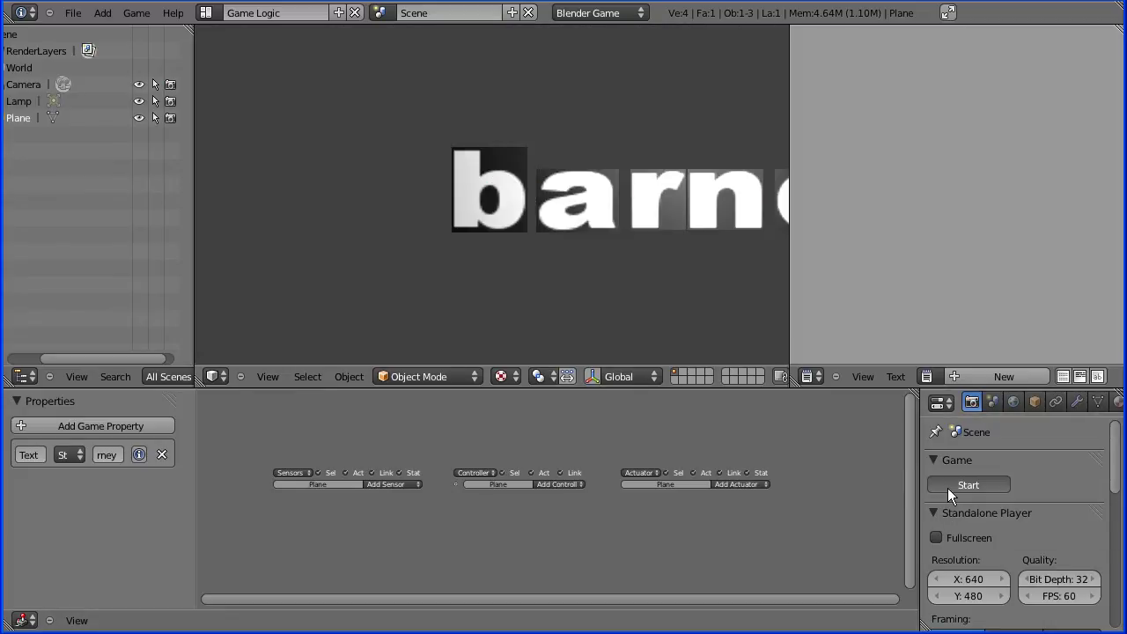
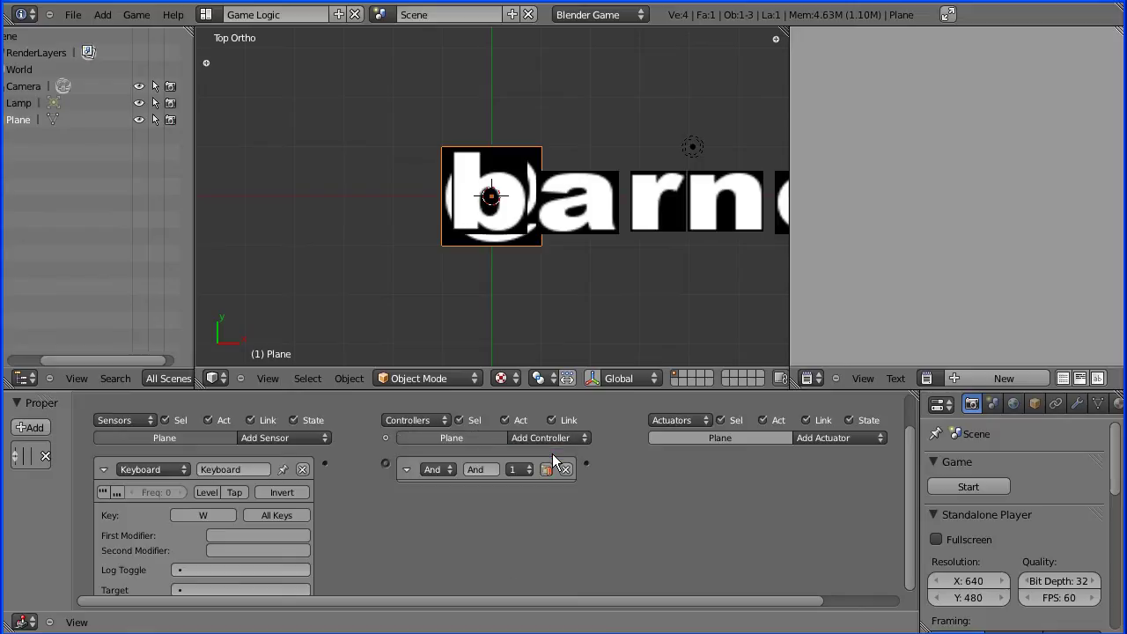
# Add a Property actuator to the plane and link the Keyboard sensor through the And controller to it
pyautogui.click(841, 438)
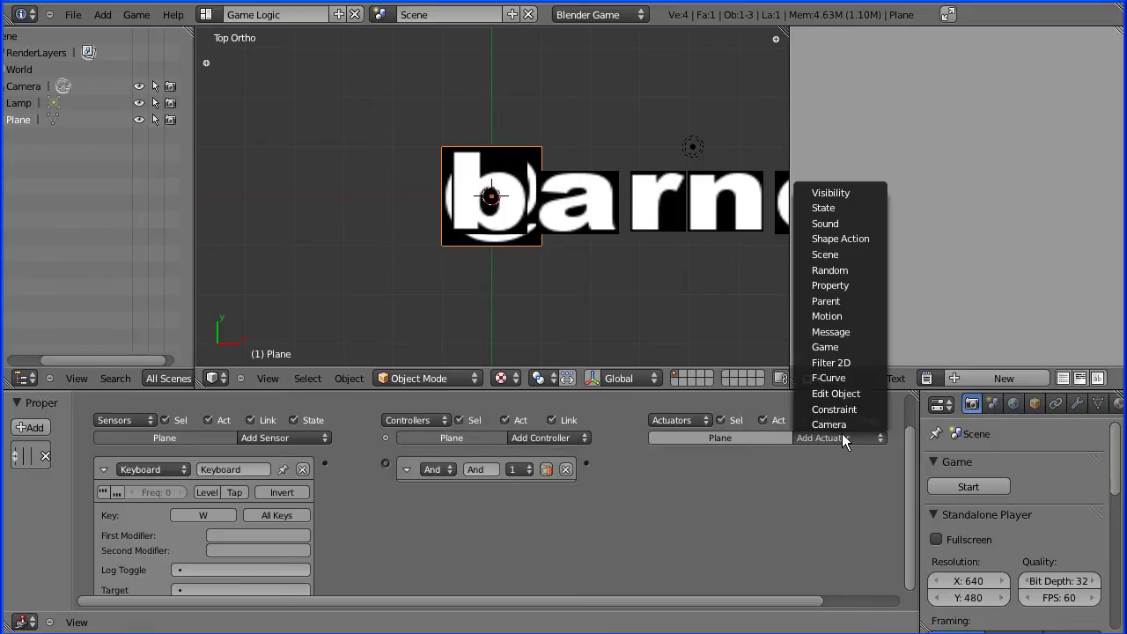
pyautogui.click(861, 286)
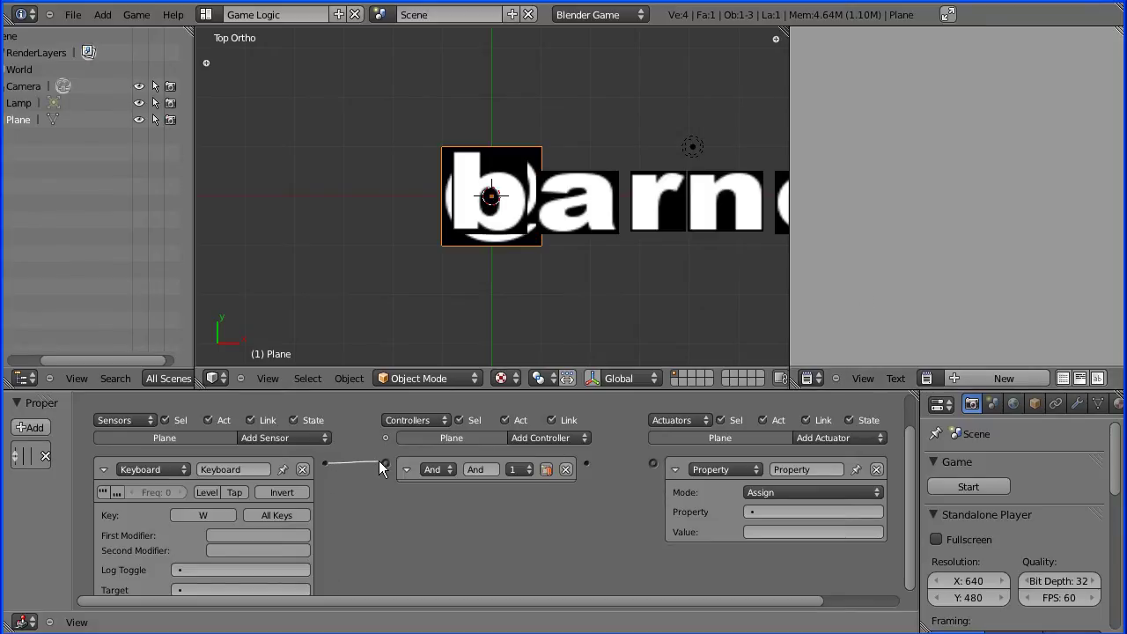
pyautogui.moveTo(388, 467); pyautogui.dragTo(385, 464)
pyautogui.moveTo(649, 460); pyautogui.dragTo(652, 462)
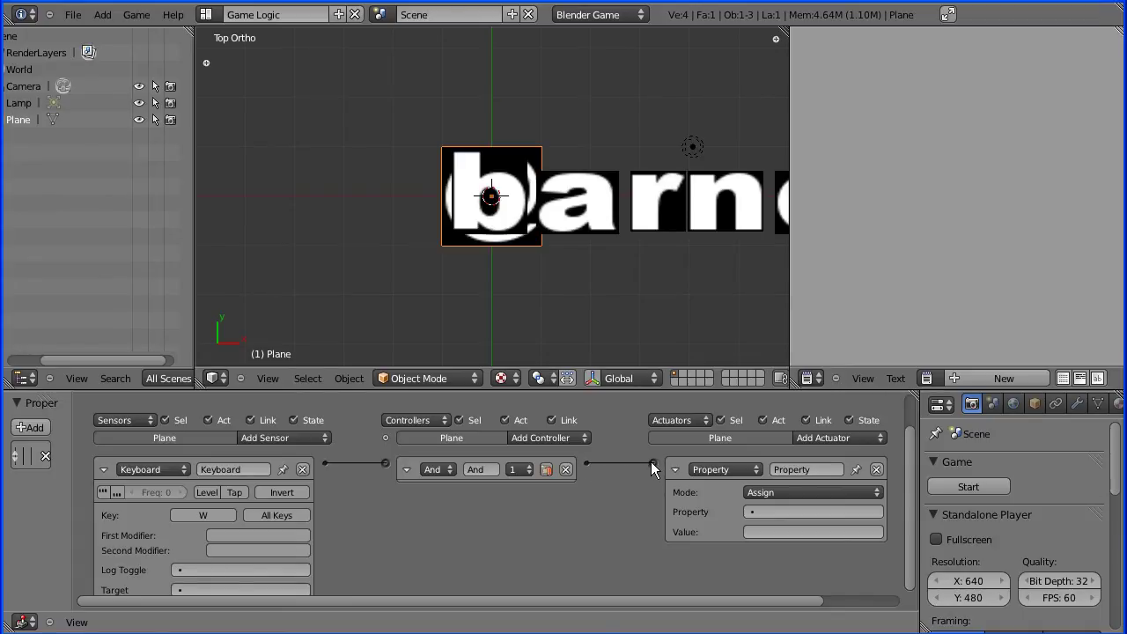
# Have the Property actuator assign the value "hello world", including the quotation marks, to the Text property
pyautogui.click(775, 512)
pyautogui.click(802, 372)
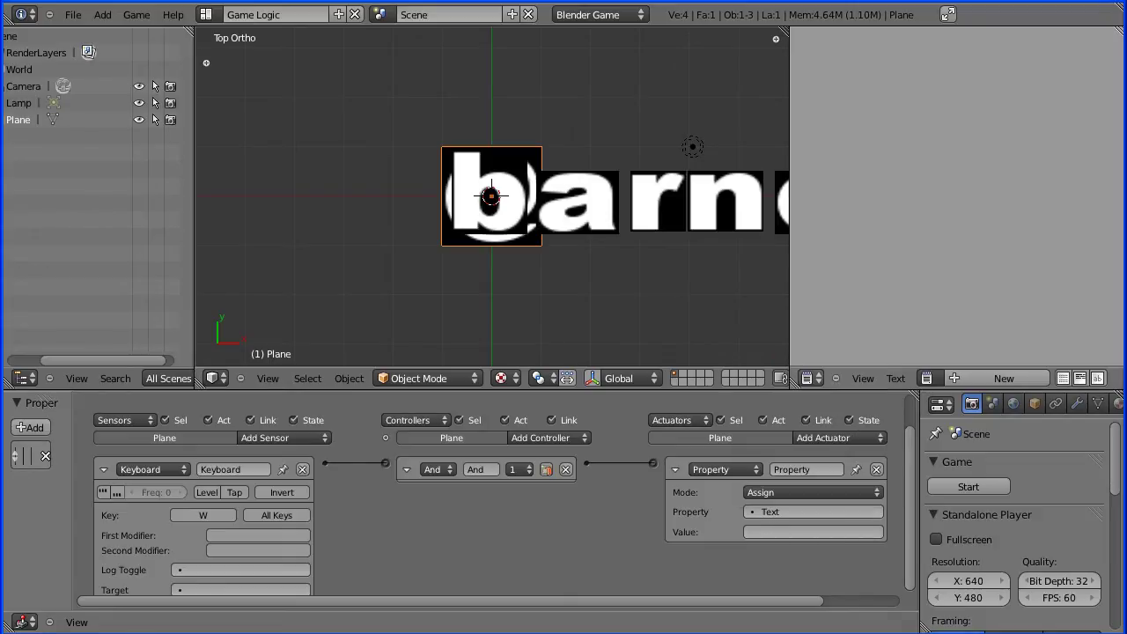
pyautogui.click(758, 534)
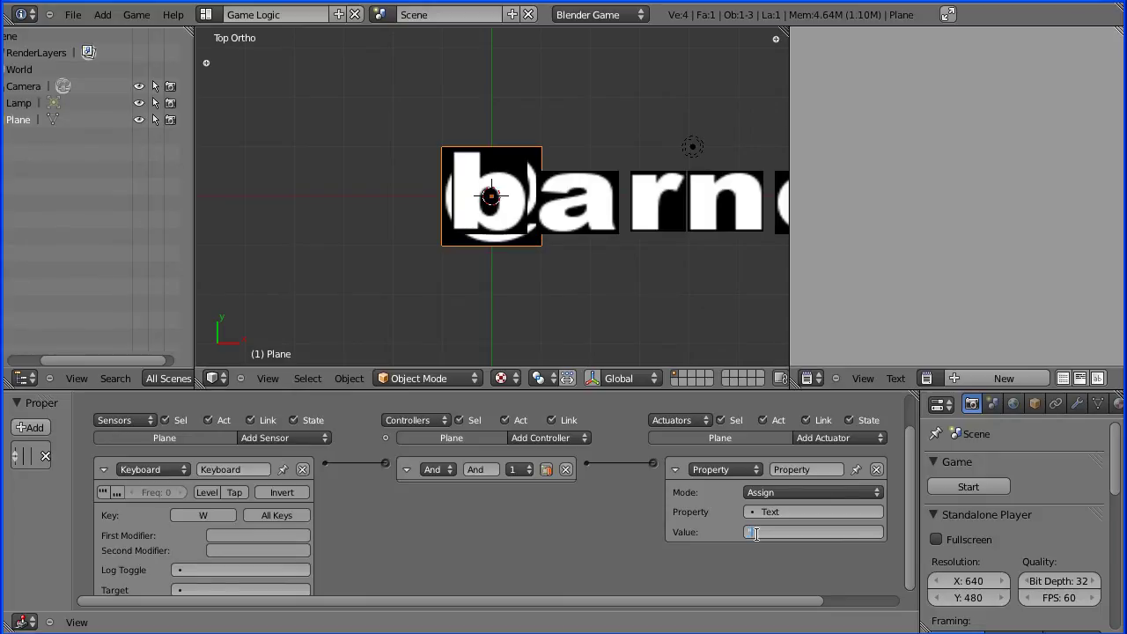
pyautogui.write('"hello world"')
pyautogui.press('Return')
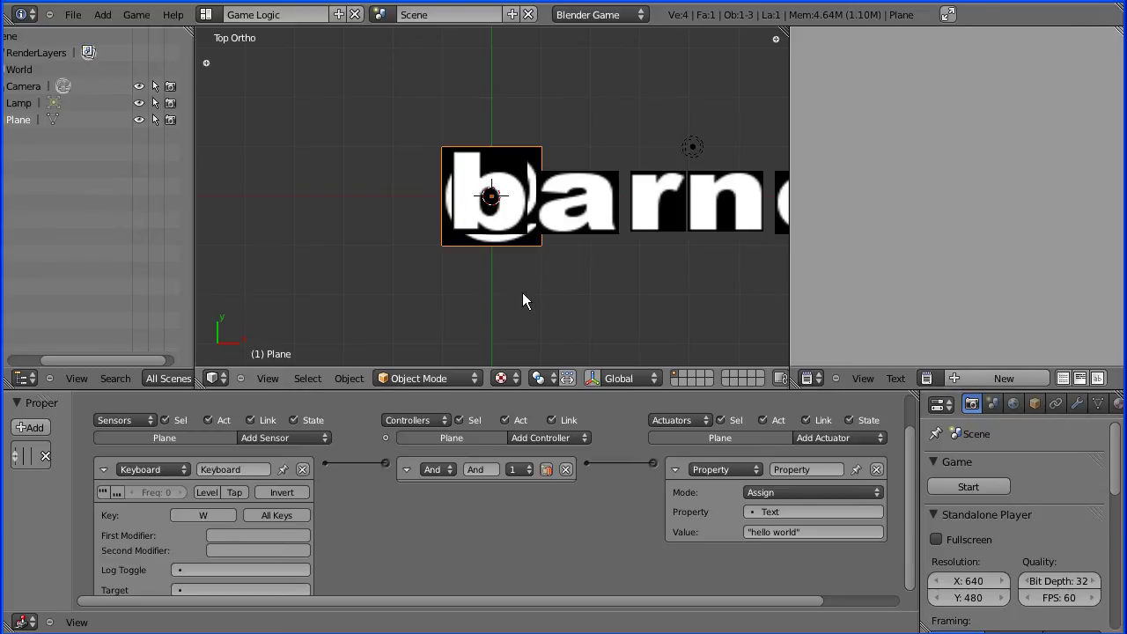
# Frame the whole text in the 3D view, run the game and trigger the W keyboard sensor to test the message change
pyautogui.scroll(-2, 526, 288)
pyautogui.scroll(-1, 528, 284)
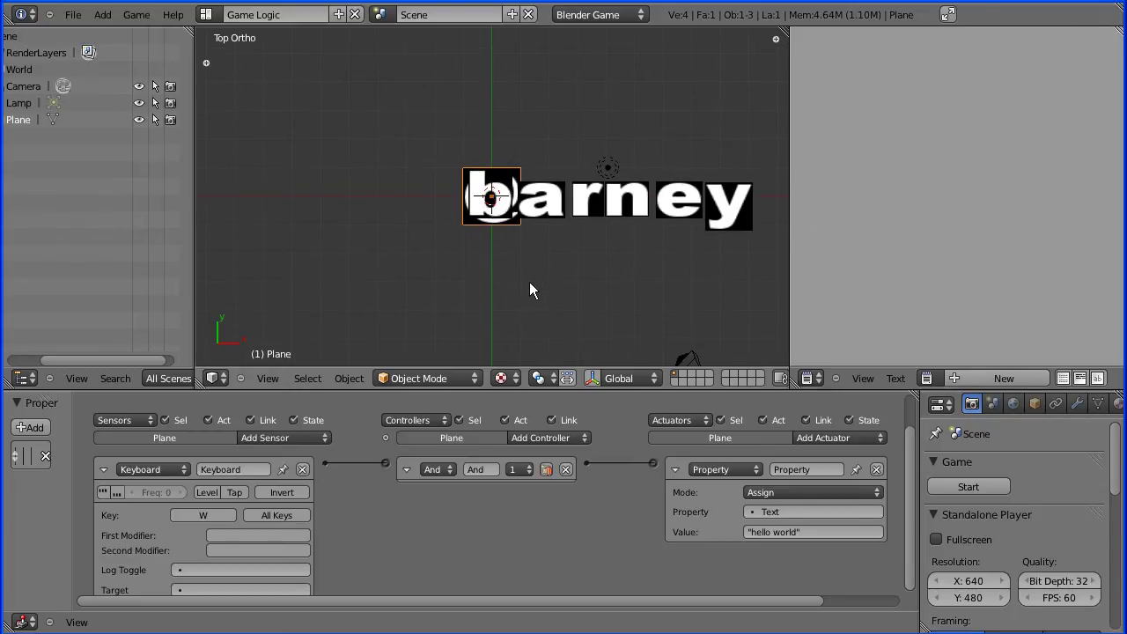
pyautogui.keyDown('shift'); pyautogui.moveTo(555, 282); pyautogui.dragTo(314, 285, button='middle'); pyautogui.keyUp('shift')
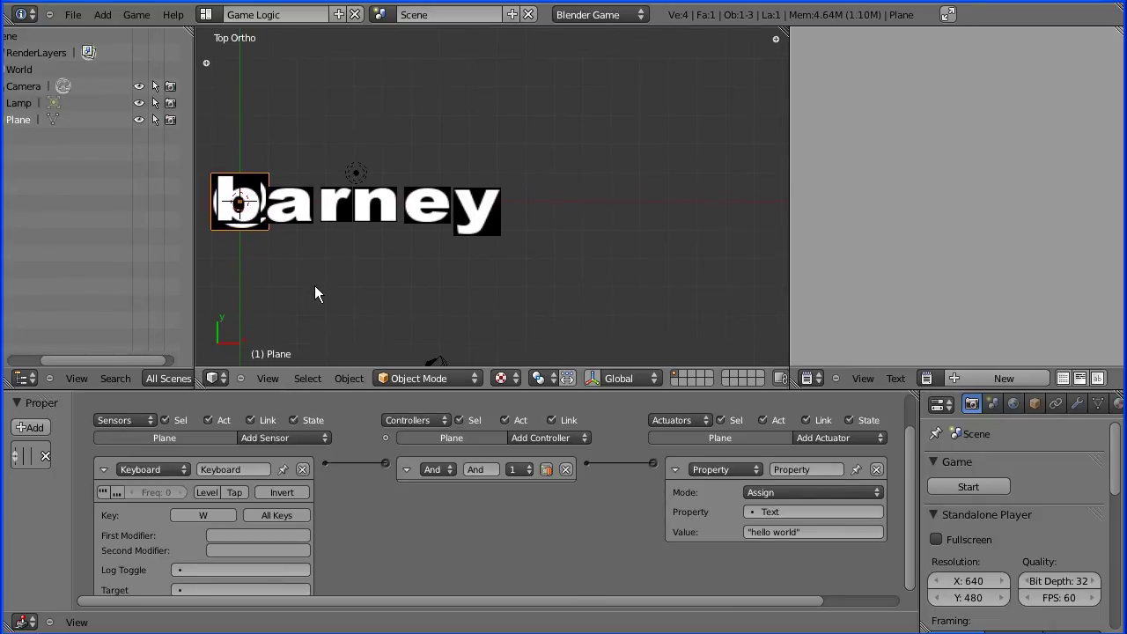
pyautogui.click(964, 490)
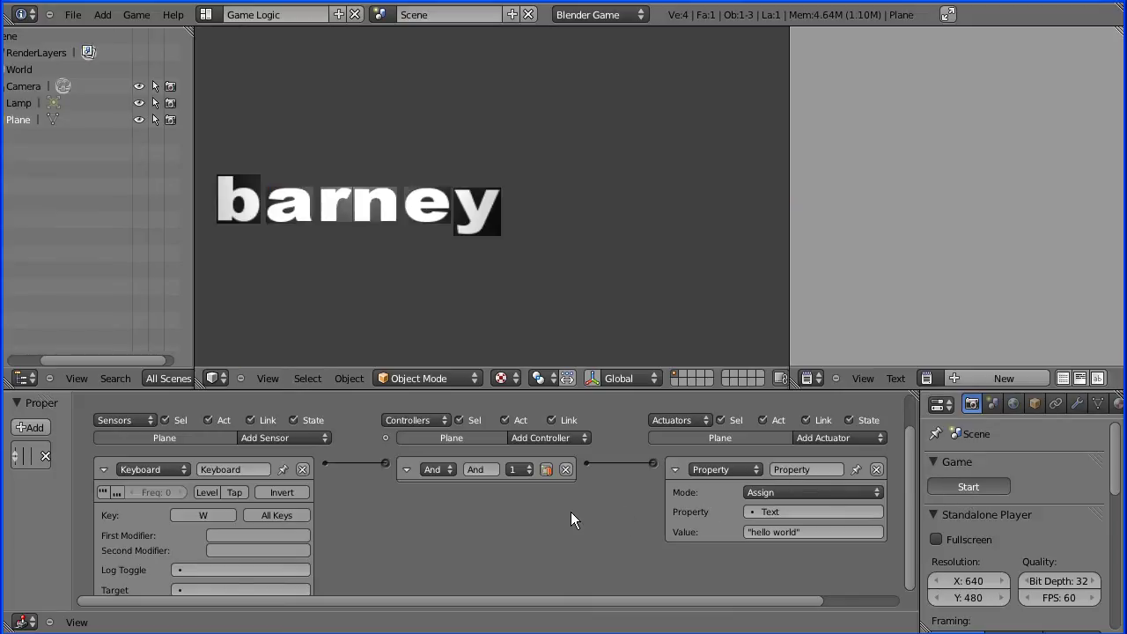
pyautogui.press('w')
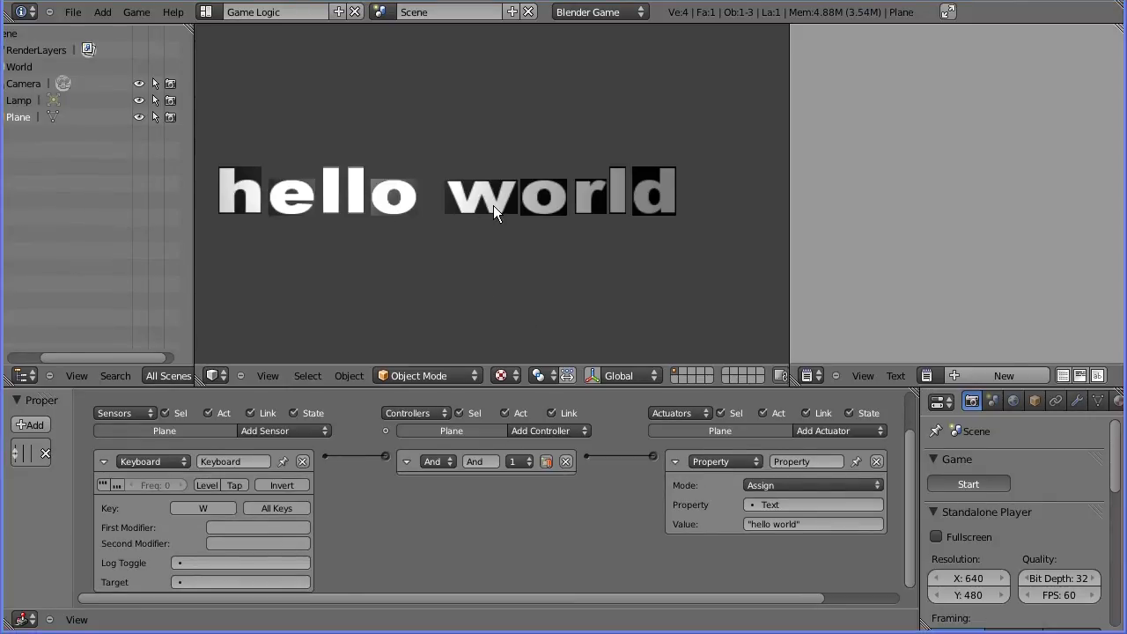
# Stop the running game and rename the plane that carries the text as mshDisplayText
pyautogui.press('Escape')
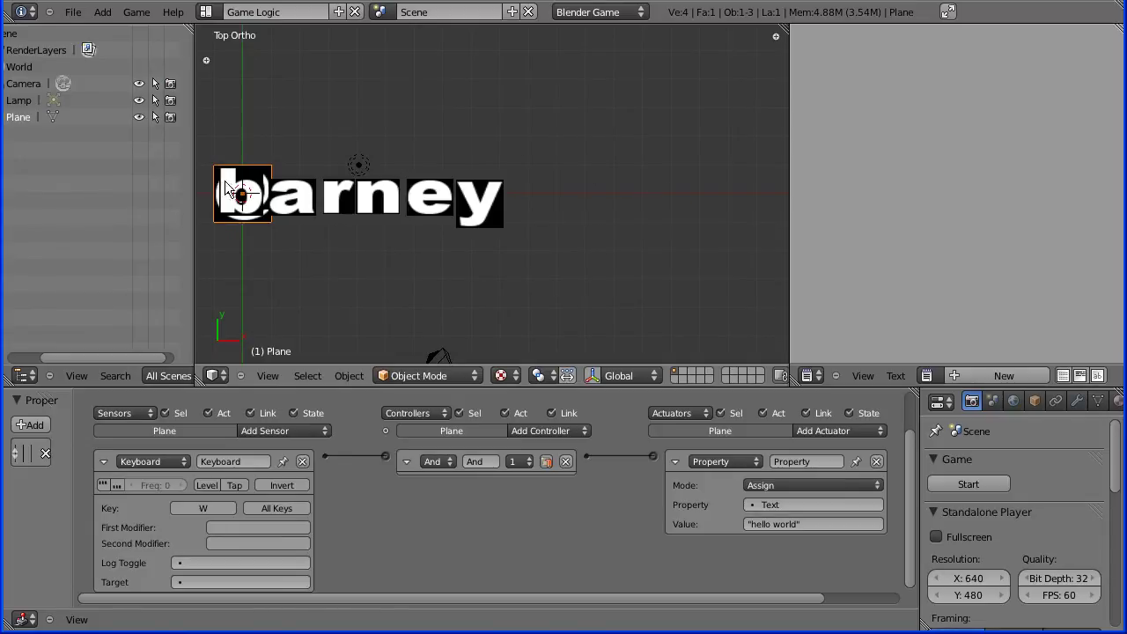
pyautogui.click(1034, 403)
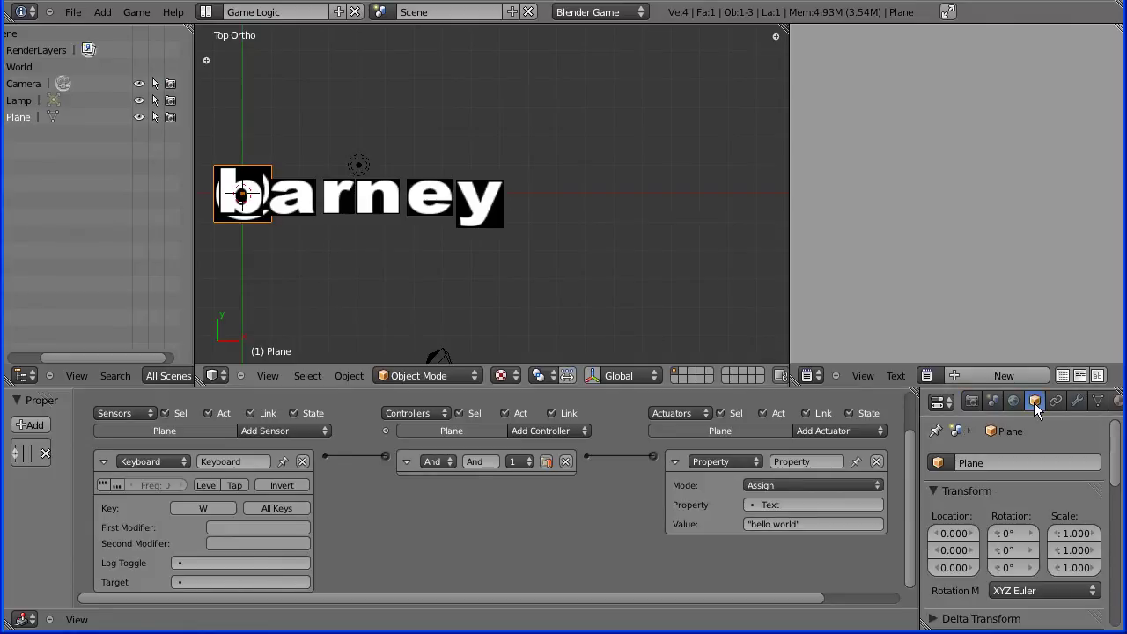
pyautogui.click(975, 465)
pyautogui.write('mshDispla')
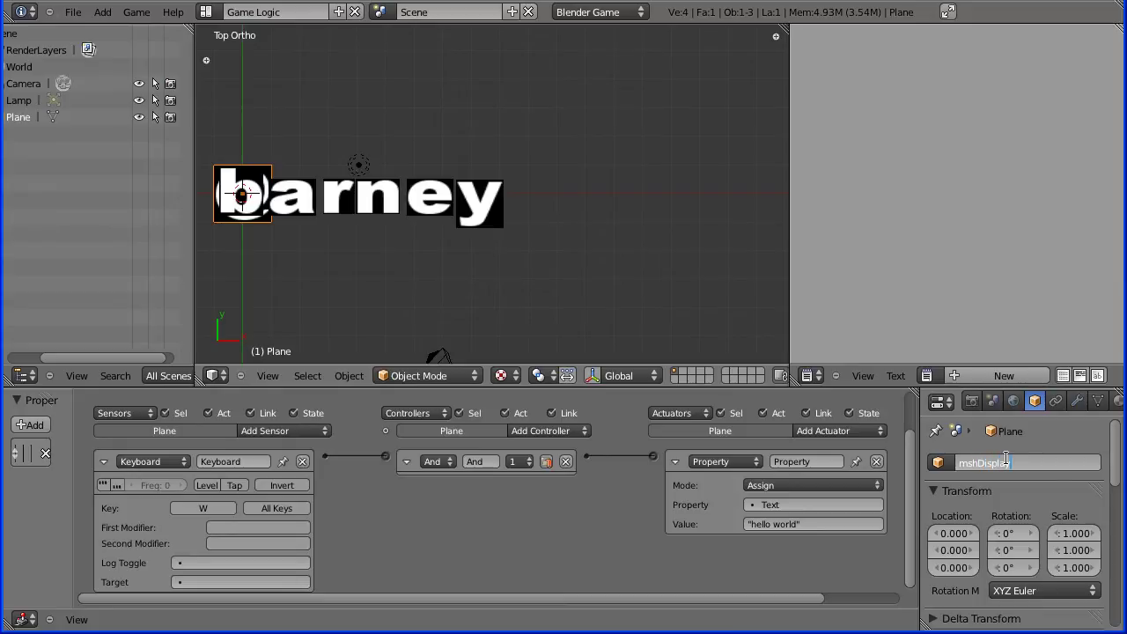
pyautogui.write('yText')
pyautogui.press('Return')
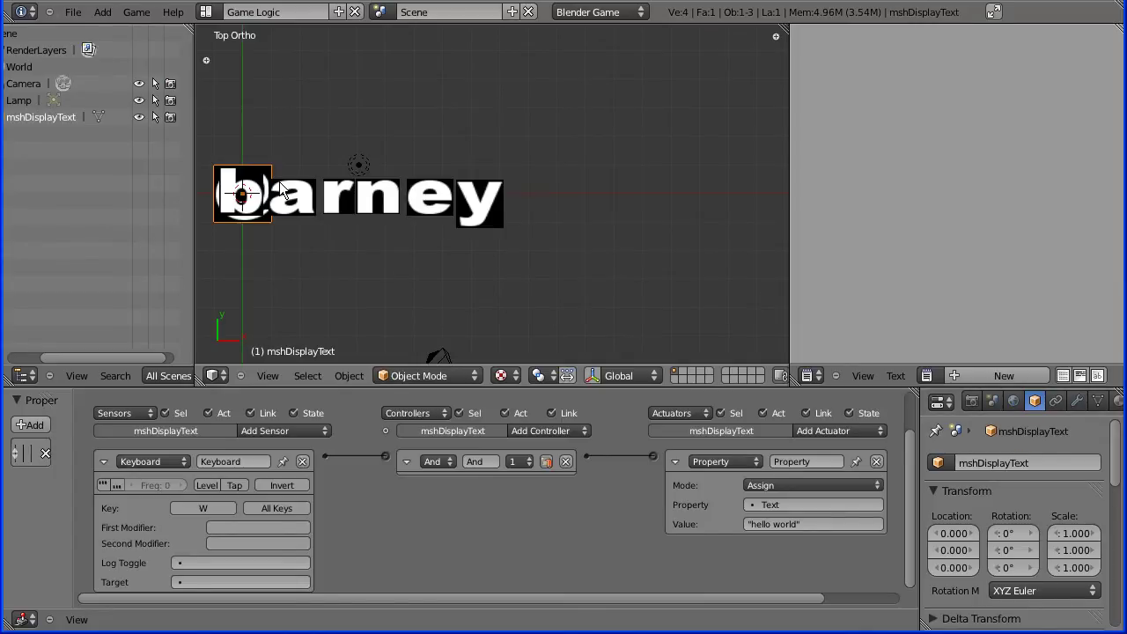
# Add a second mesh plane to the scene and name it mshDisplay
pyautogui.click(74, 13)
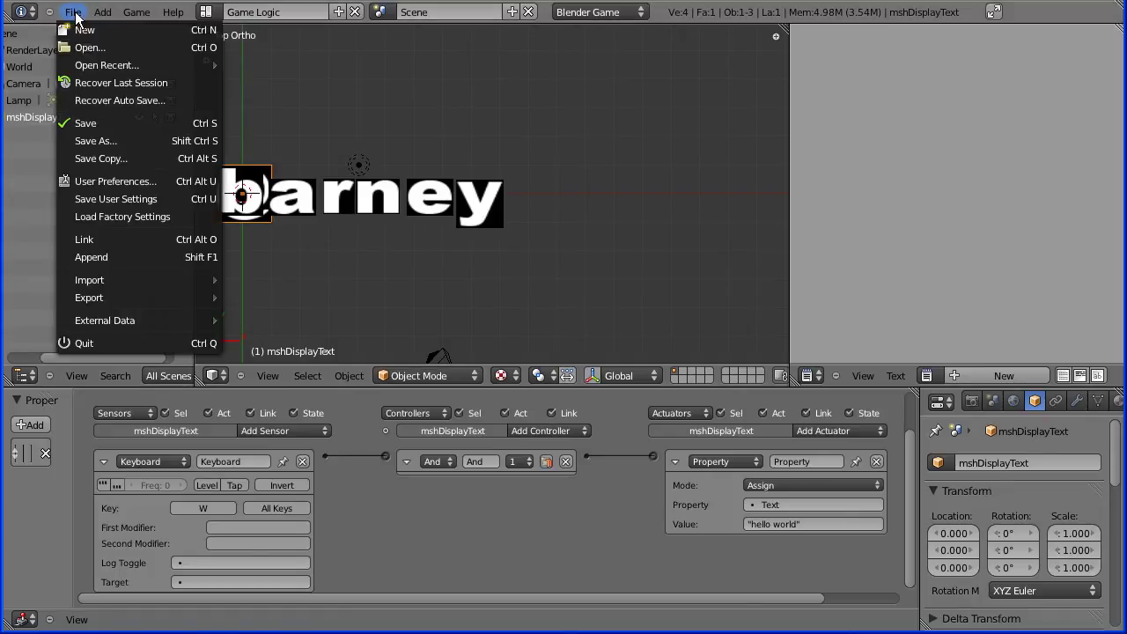
pyautogui.click(102, 12)
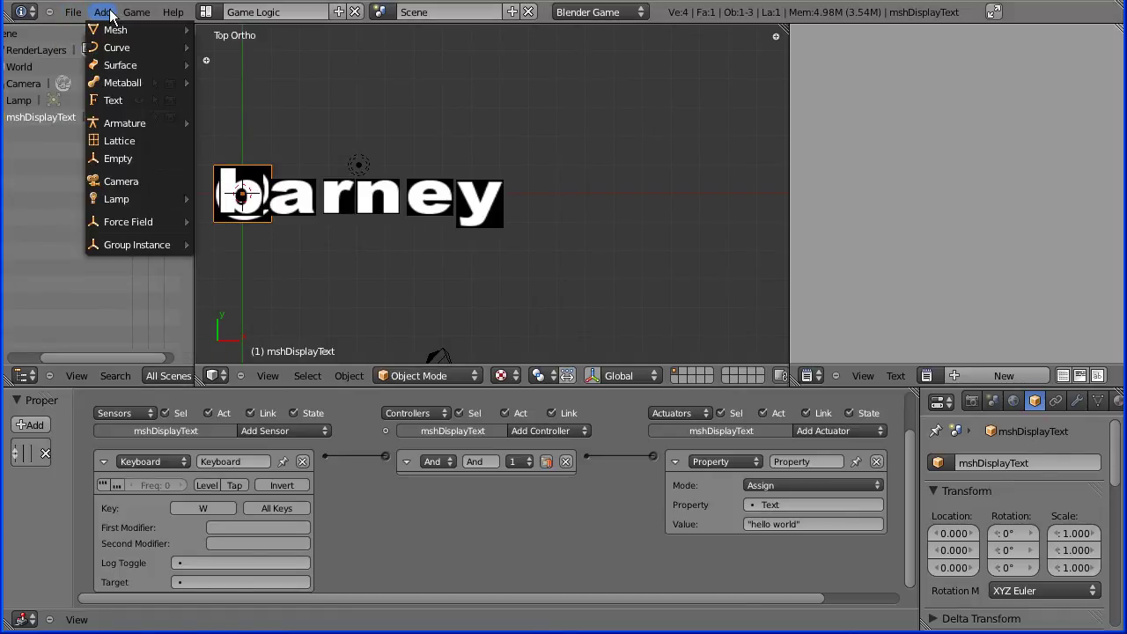
pyautogui.moveTo(121, 33)
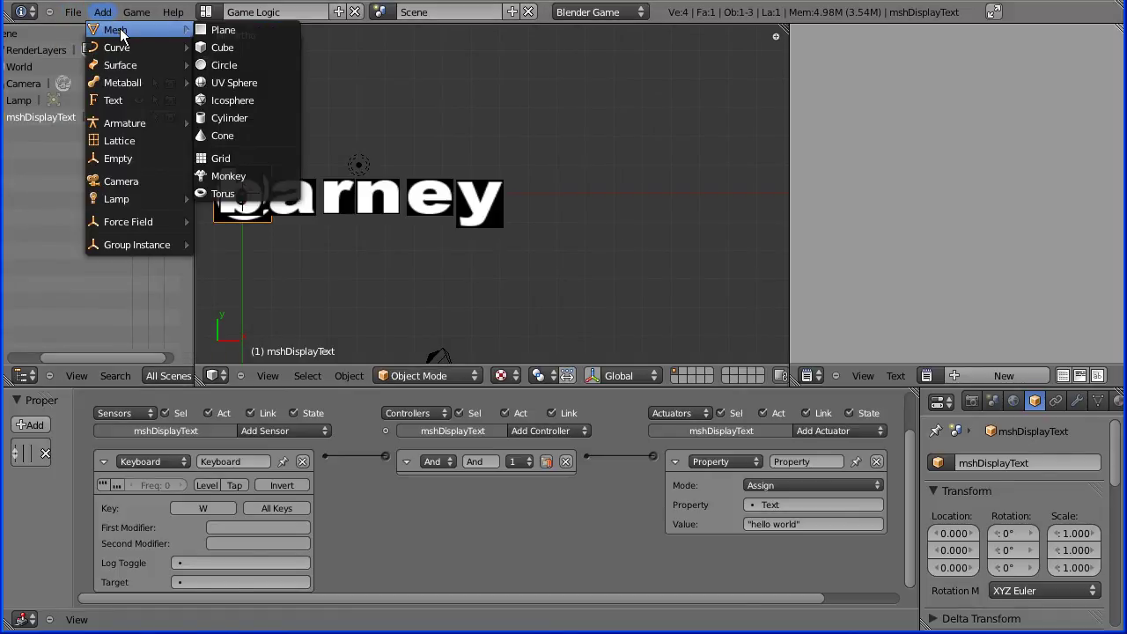
pyautogui.click(286, 32)
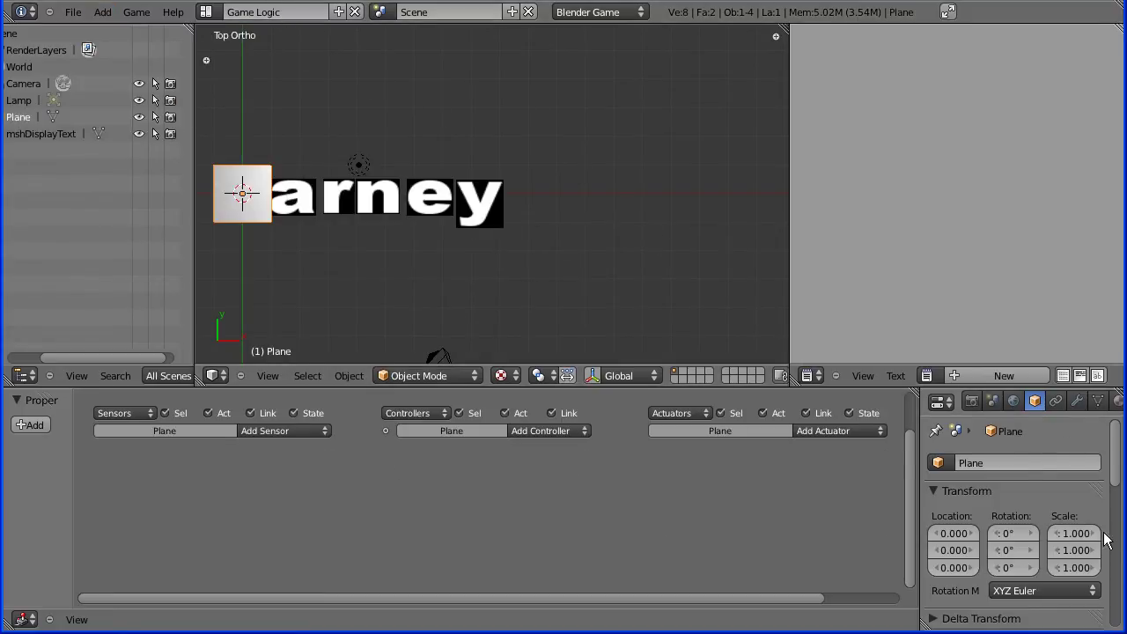
pyautogui.click(998, 462)
pyautogui.write('mshDisplay')
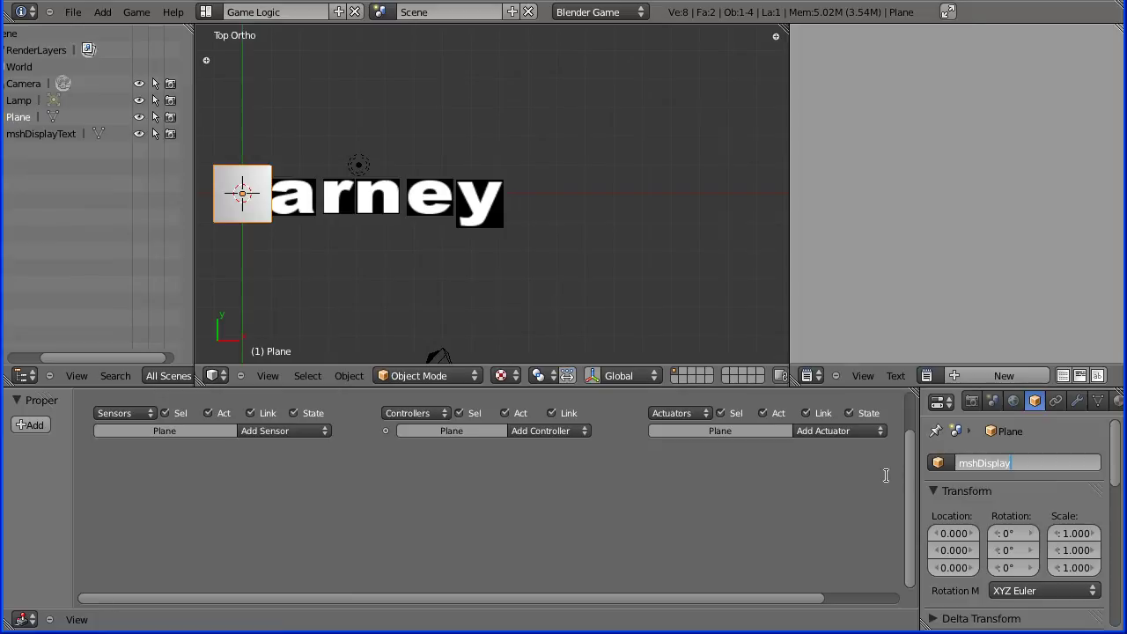
pyautogui.press('Return')
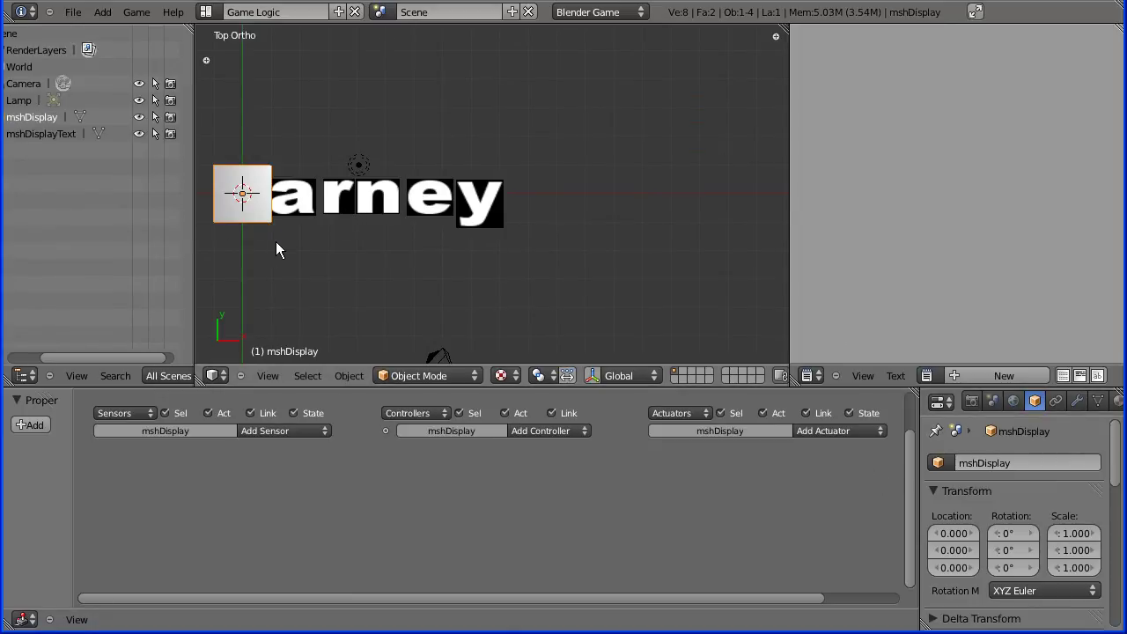
# Scale the mshDisplay plane uniformly to about 1.46, and stretch it along X to a scale of about 9.93
pyautogui.press('s')
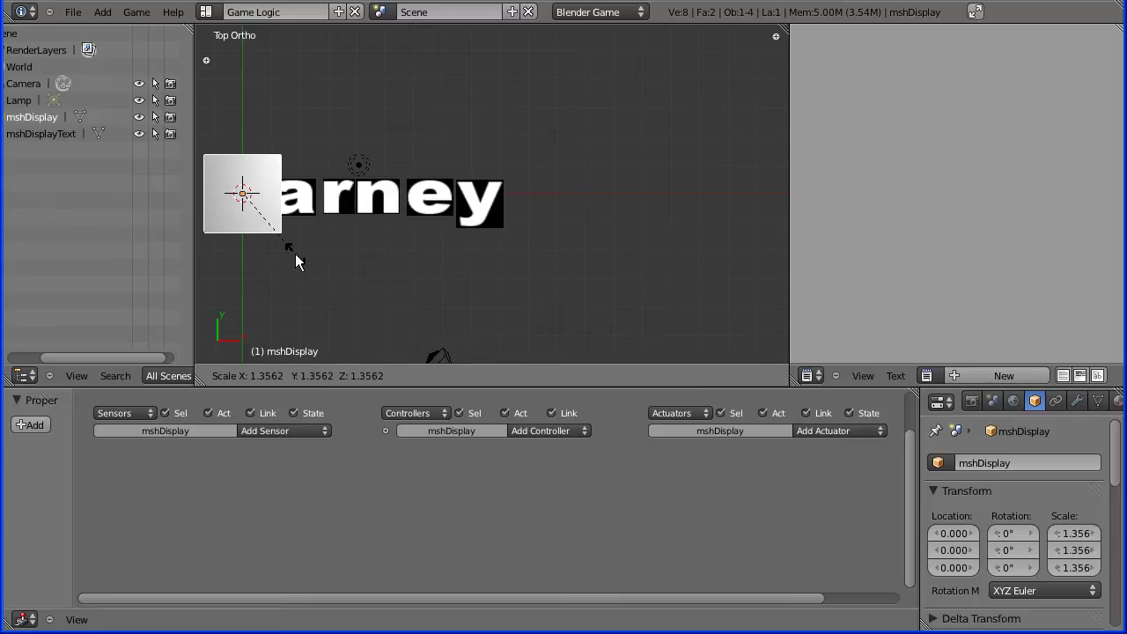
pyautogui.click(299, 259)
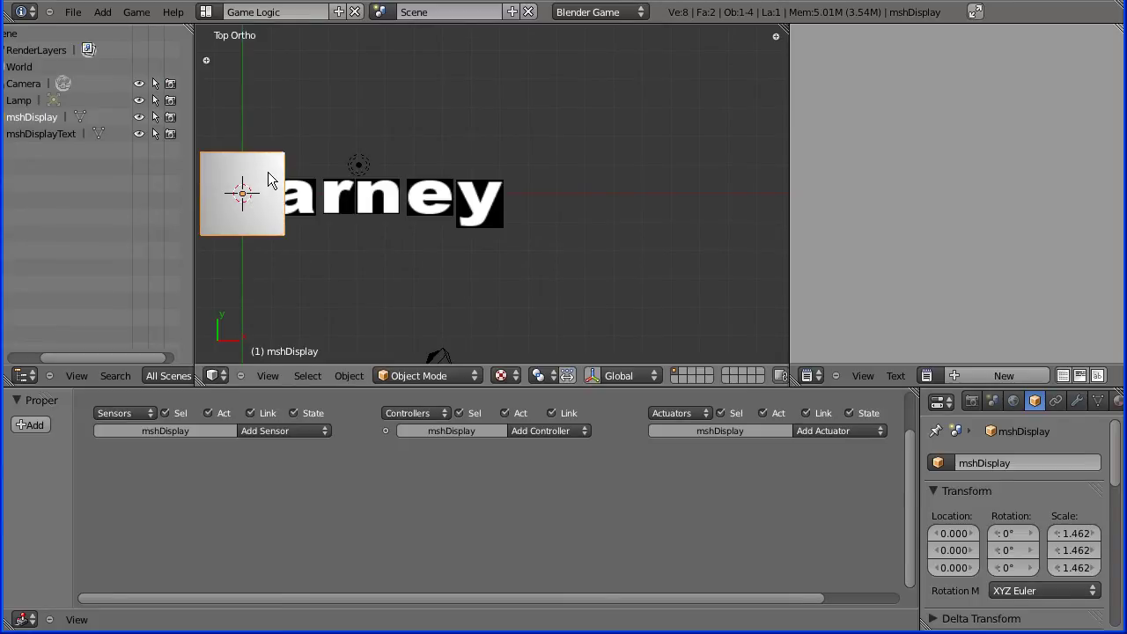
pyautogui.press('s')
pyautogui.press('x')
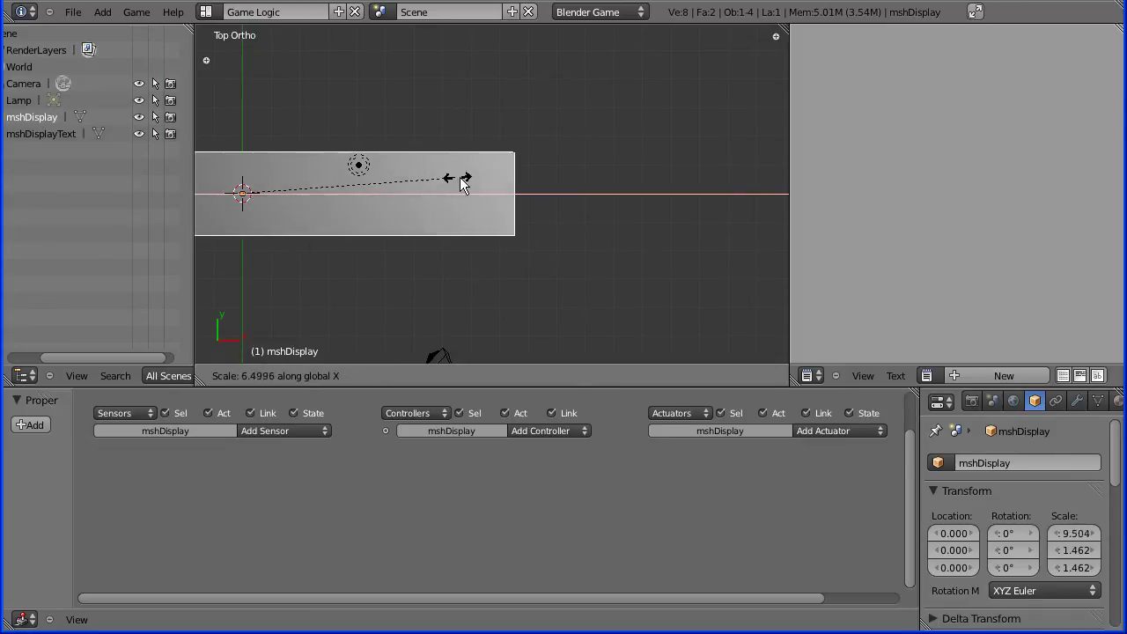
pyautogui.click(468, 184)
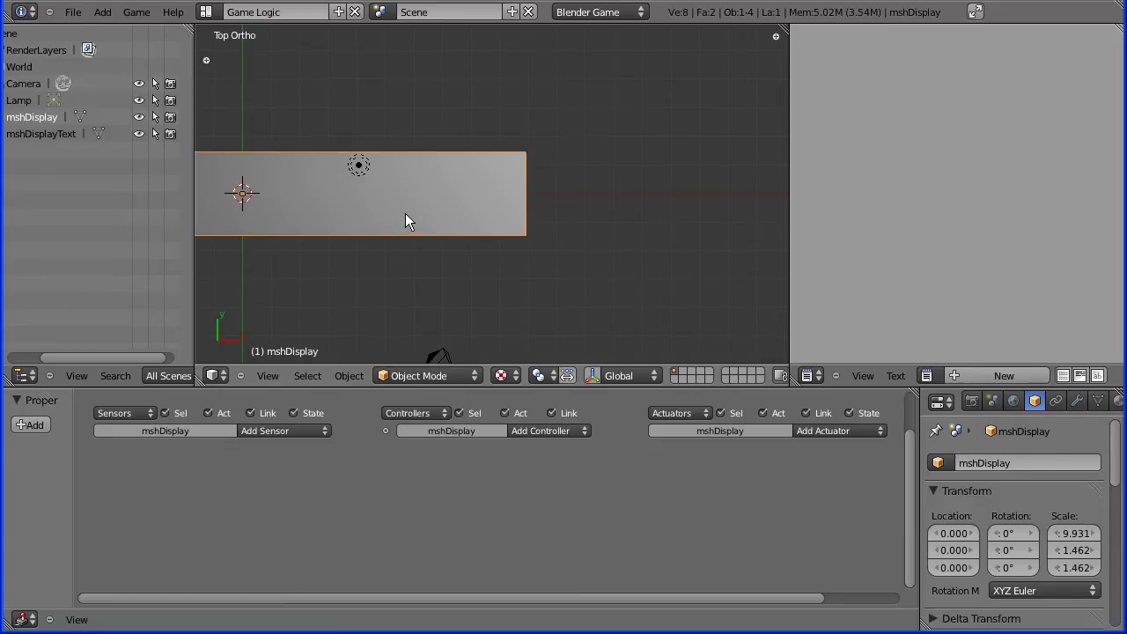
# Move the mshDisplay plane about 8.76 units along X so it lies behind the whole text
pyautogui.press('g')
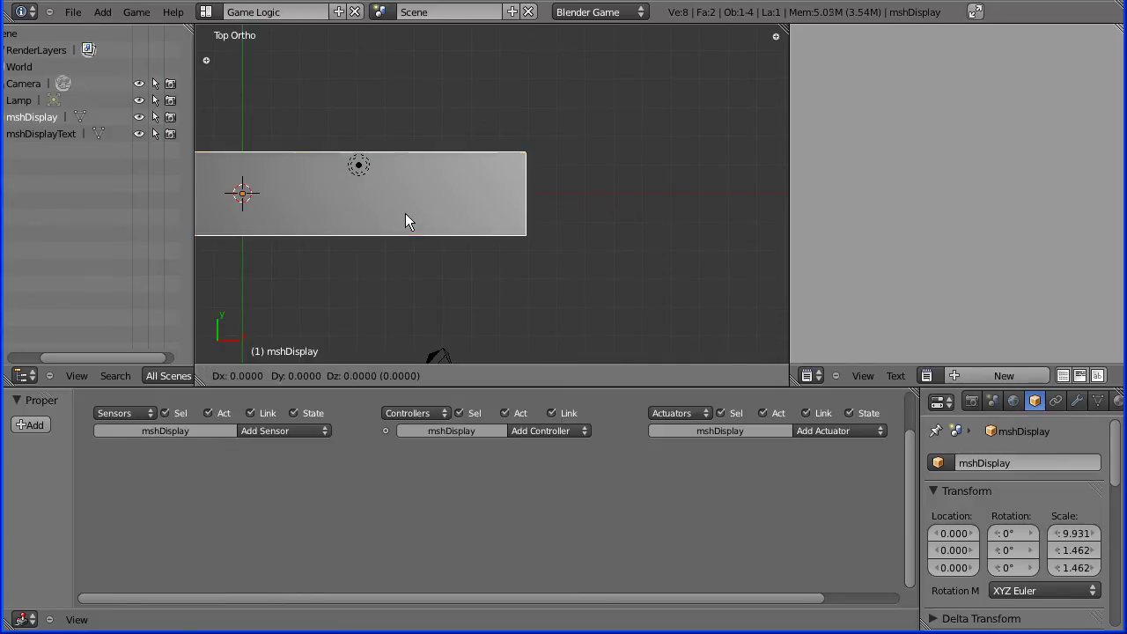
pyautogui.press('x')
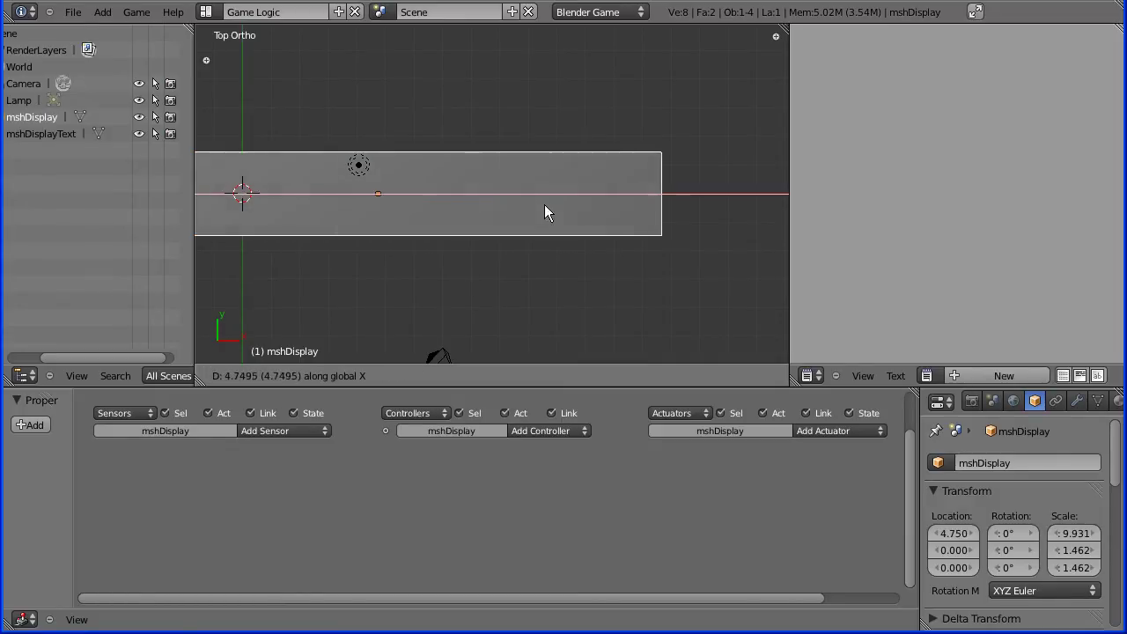
pyautogui.click(655, 207)
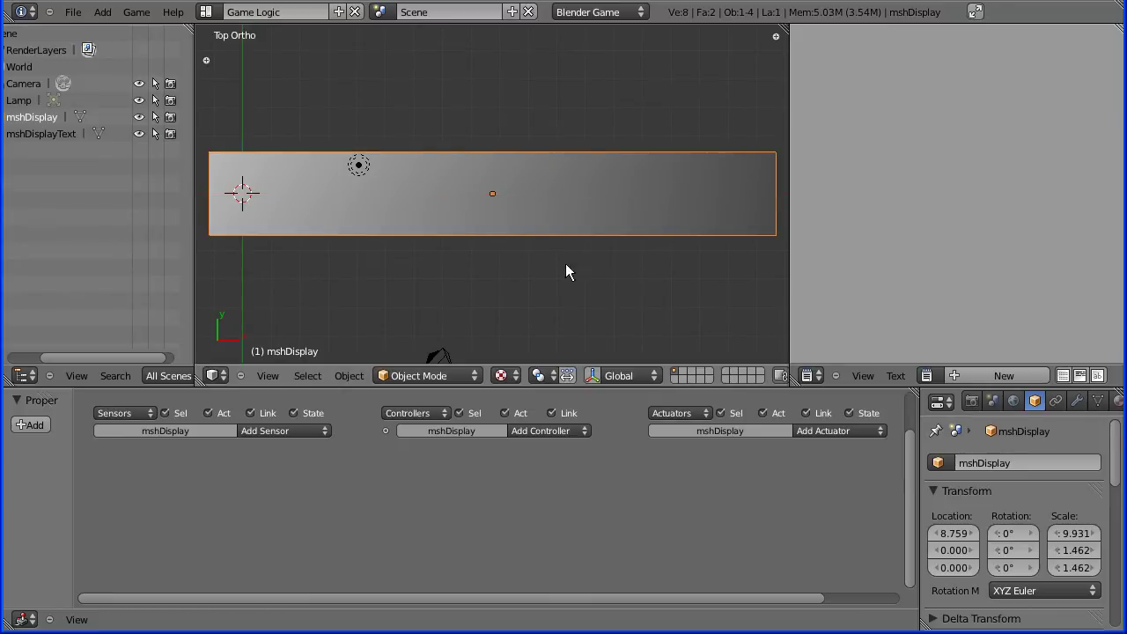
# Turn the text editor area into an Outliner and set the Z location of mshDisplayText to 0.001
pyautogui.click(813, 375)
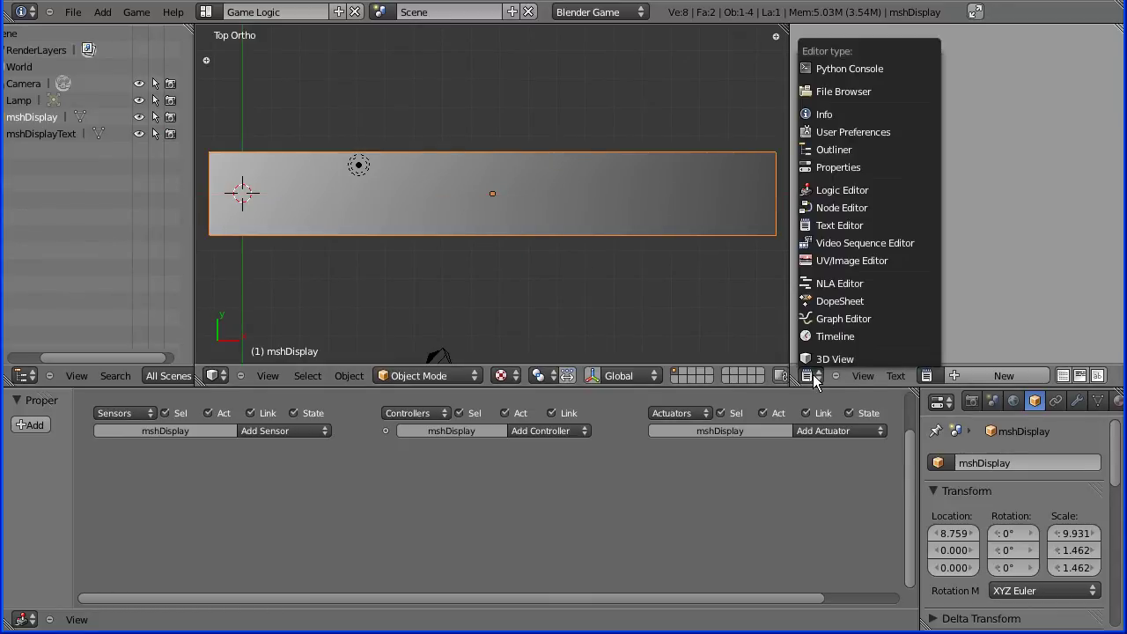
pyautogui.click(877, 152)
pyautogui.click(871, 134)
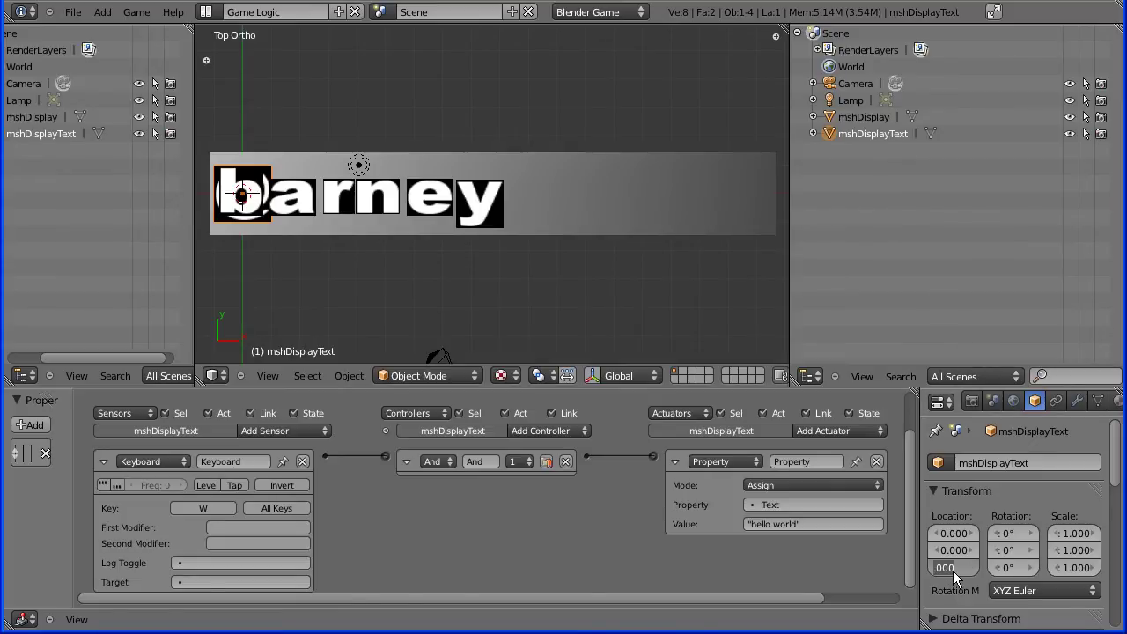
pyautogui.press('BackSpace')
pyautogui.write('.001')
pyautogui.press('Return')
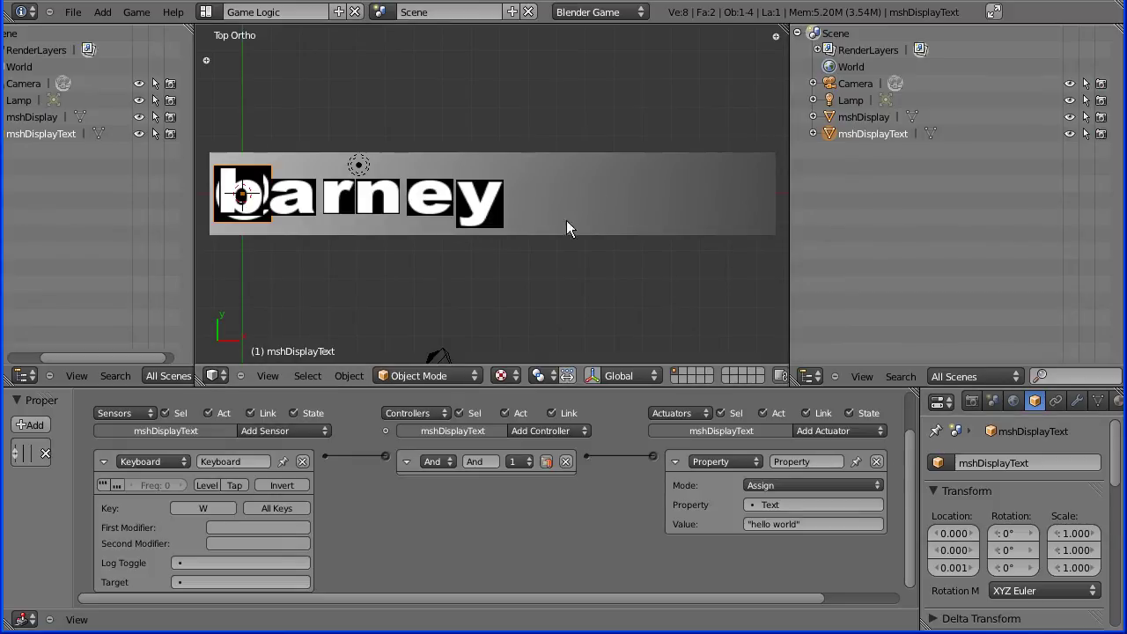
# Apply the location and the scale of the mshDisplay plane
pyautogui.rightClick(685, 182)
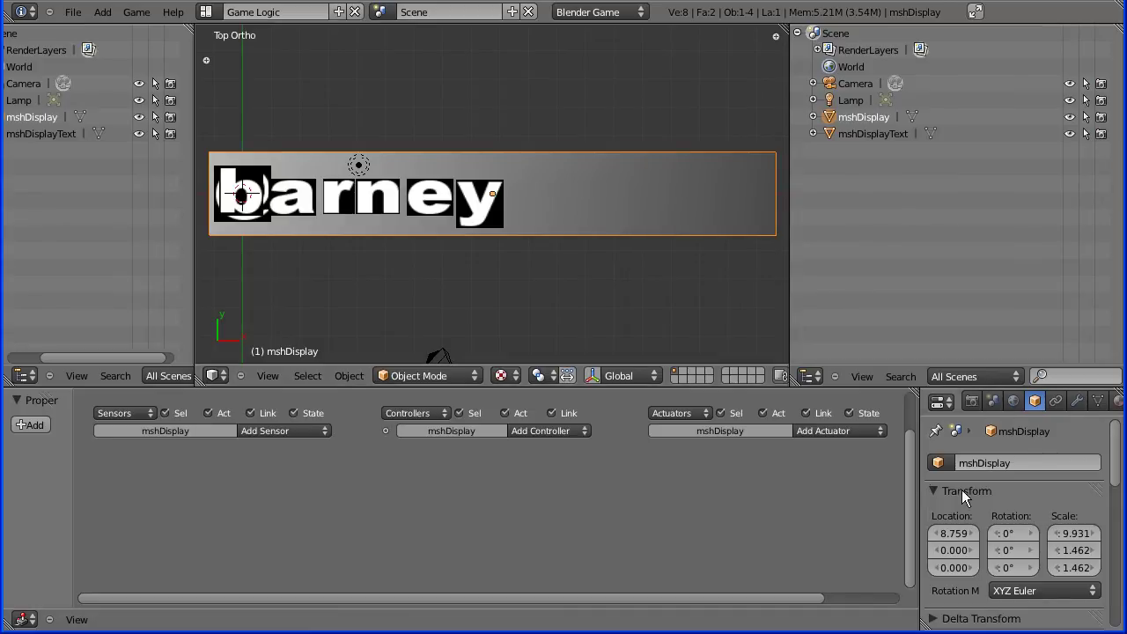
pyautogui.click(352, 374)
pyautogui.moveTo(360, 377)
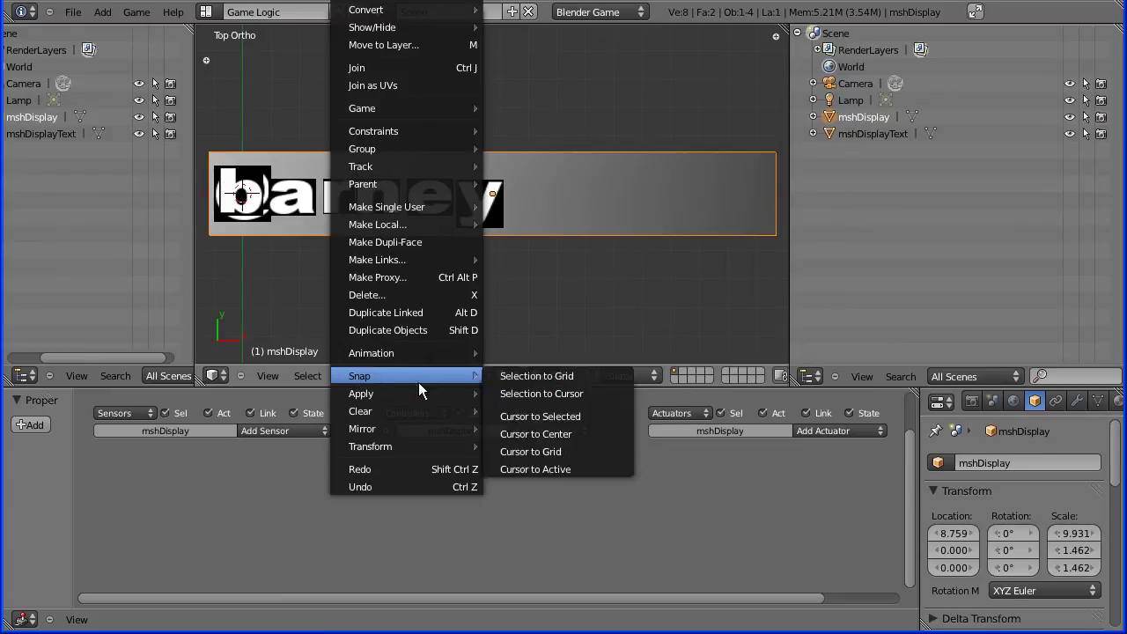
pyautogui.moveTo(427, 395)
pyautogui.click(539, 398)
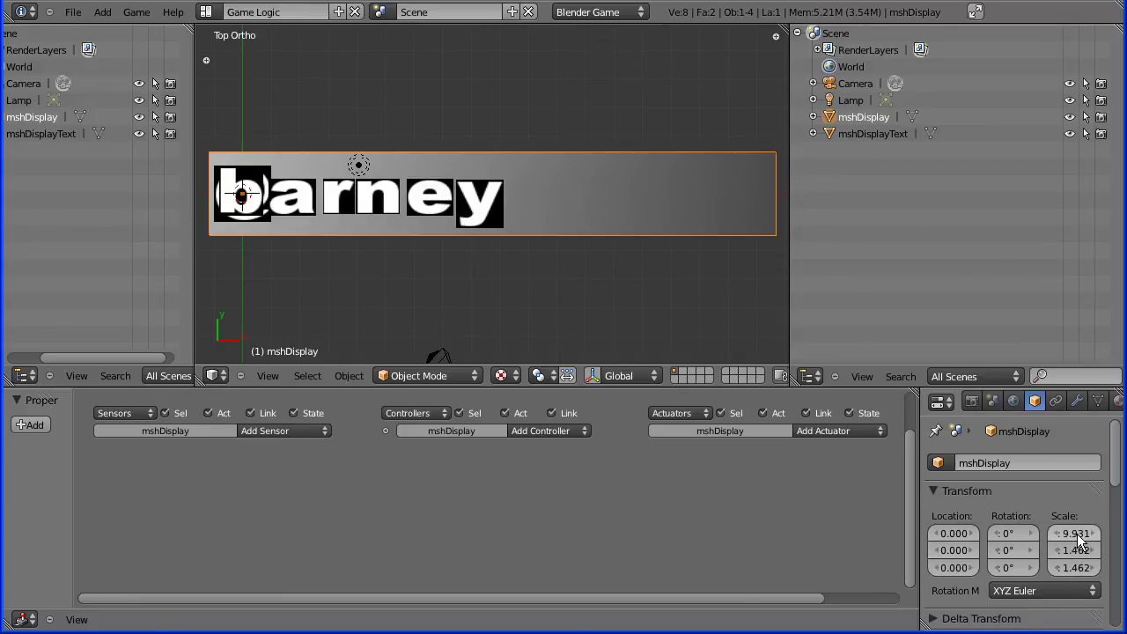
pyautogui.click(349, 376)
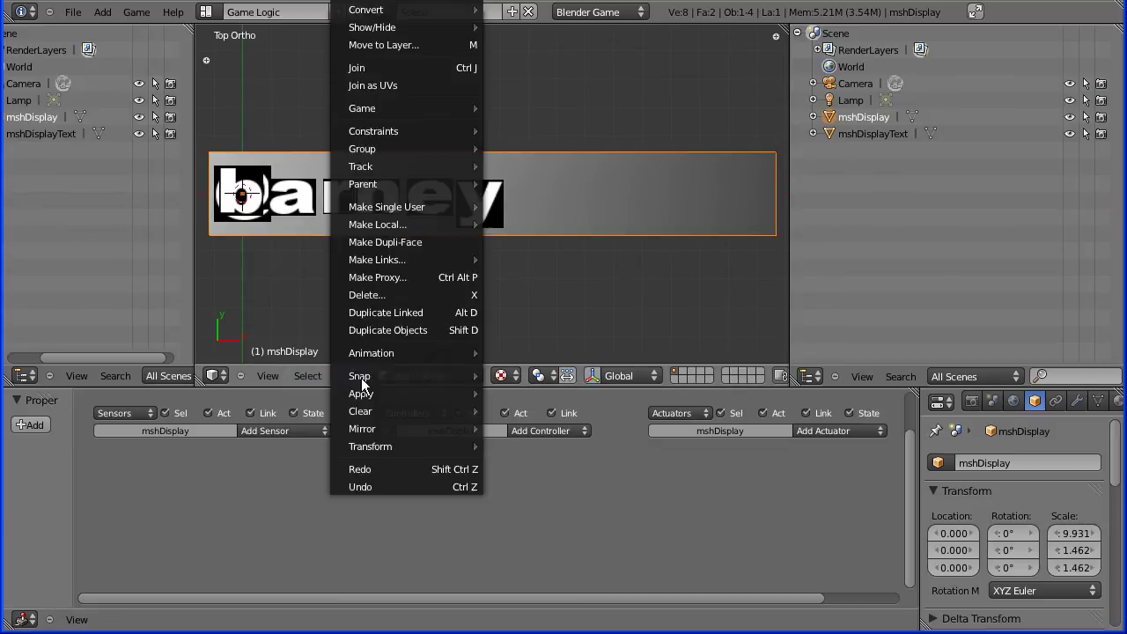
pyautogui.moveTo(357, 378)
pyautogui.moveTo(415, 397)
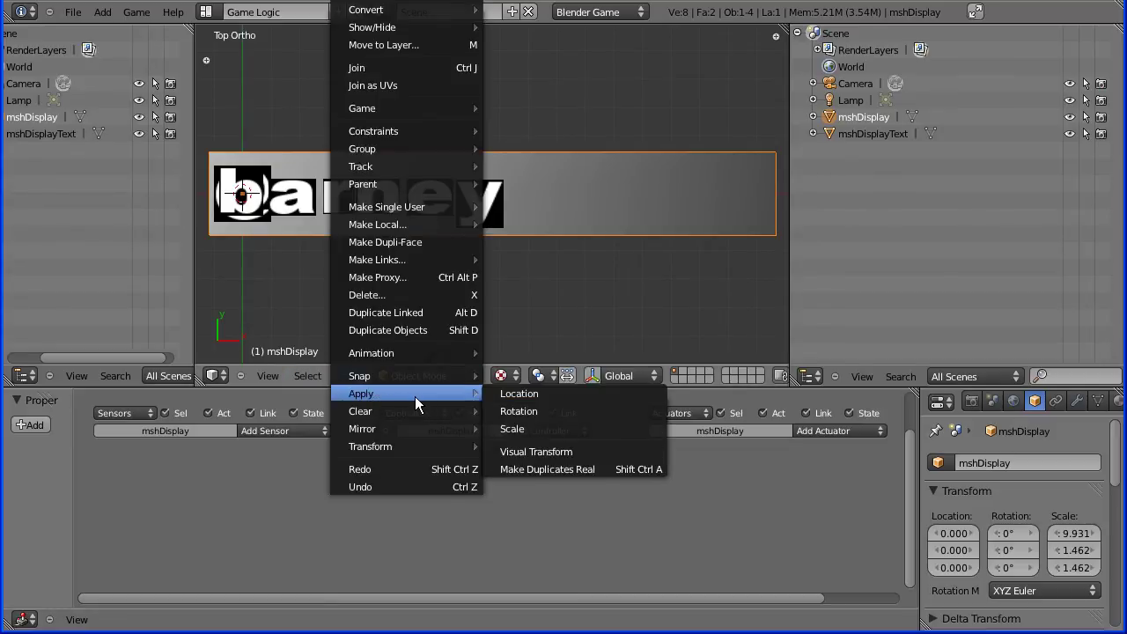
pyautogui.click(534, 429)
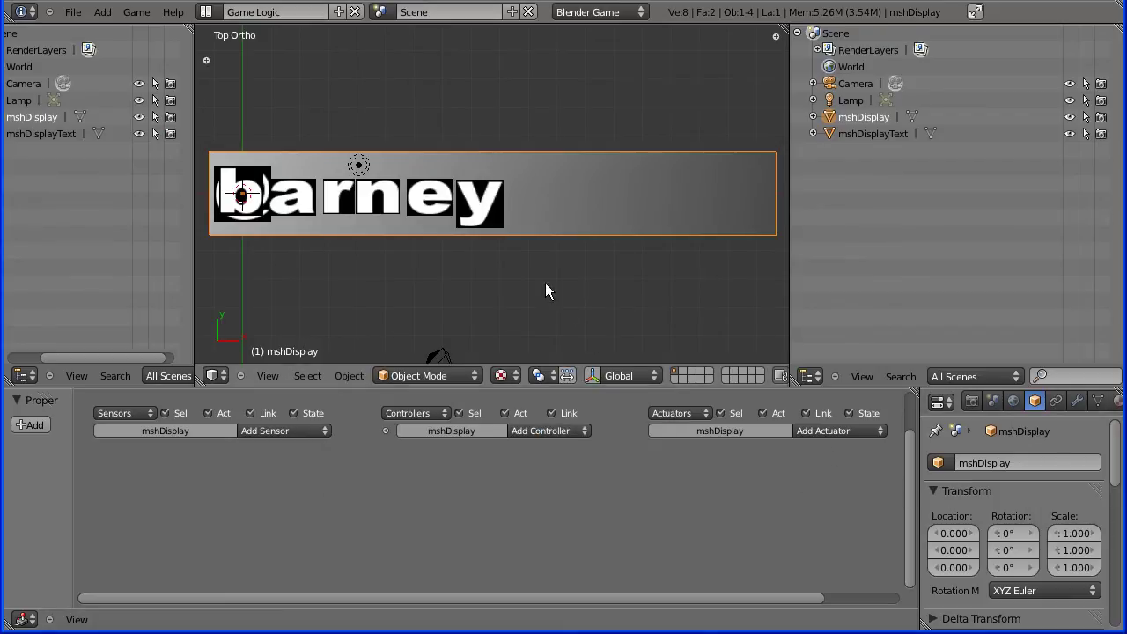
# Make mshDisplay the parent of the mshDisplayText plane in its object relations
pyautogui.rightClick(248, 209)
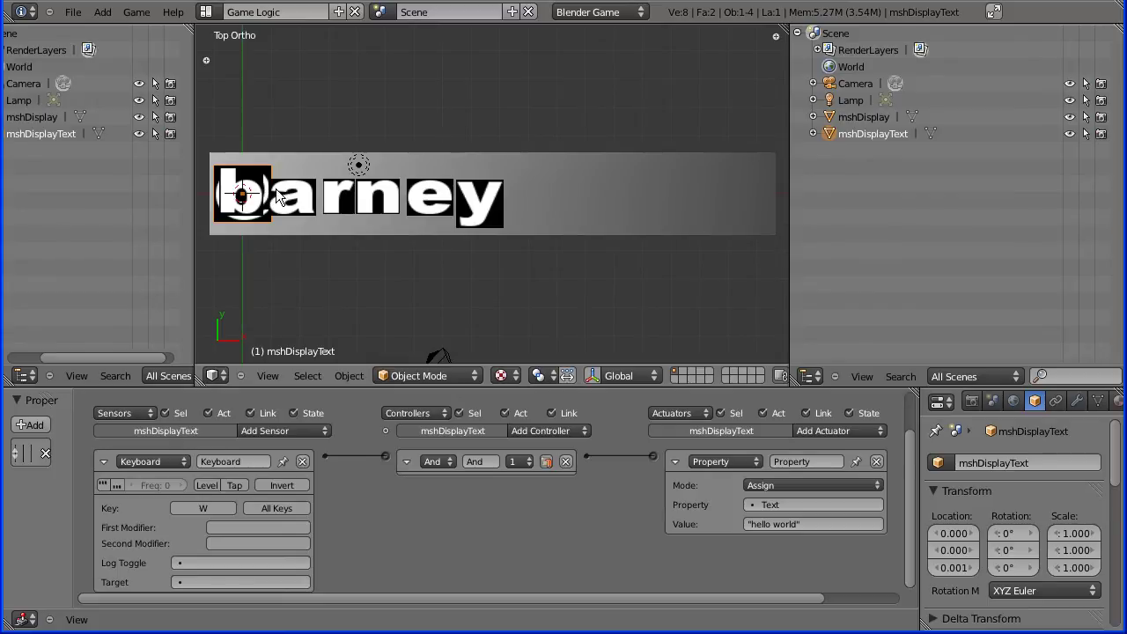
pyautogui.scroll(-5, 1113, 451)
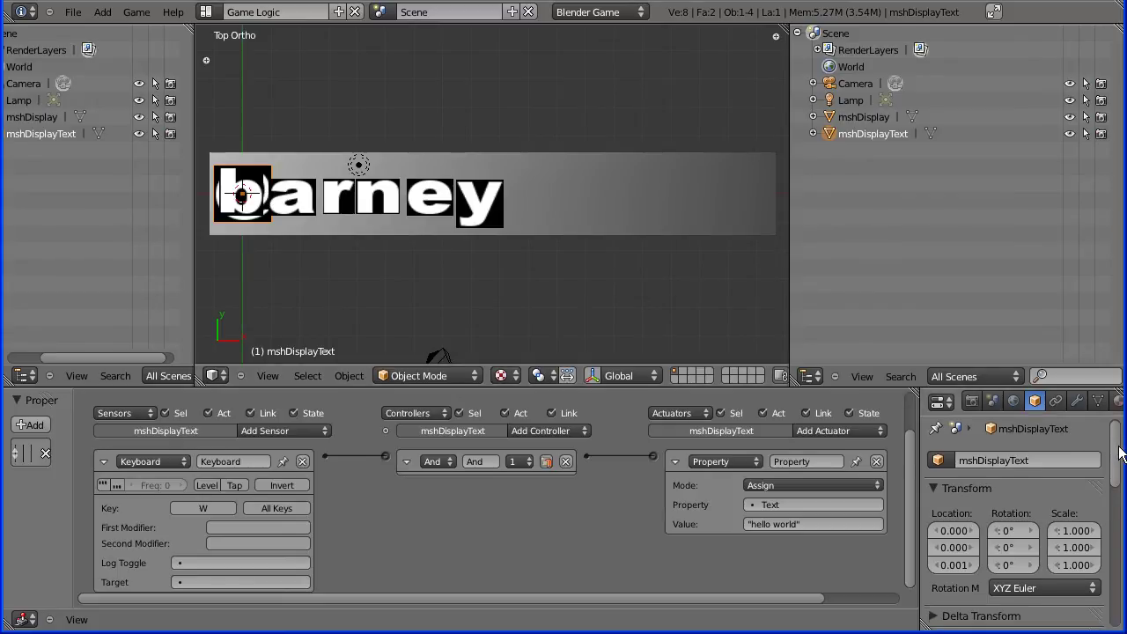
pyautogui.click(1068, 491)
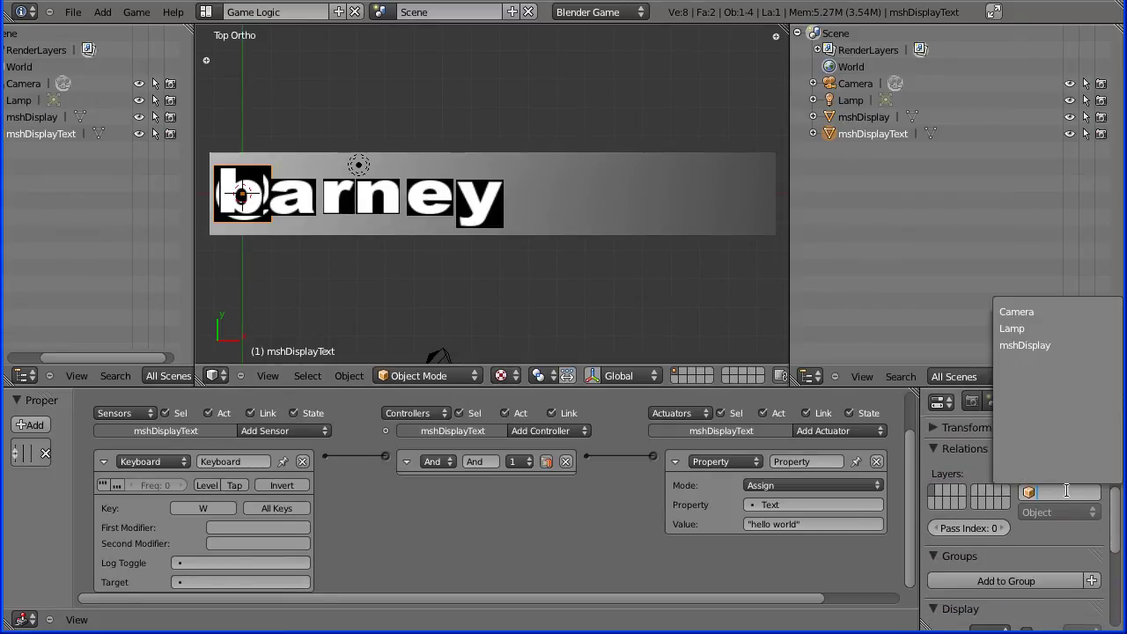
pyautogui.click(1047, 345)
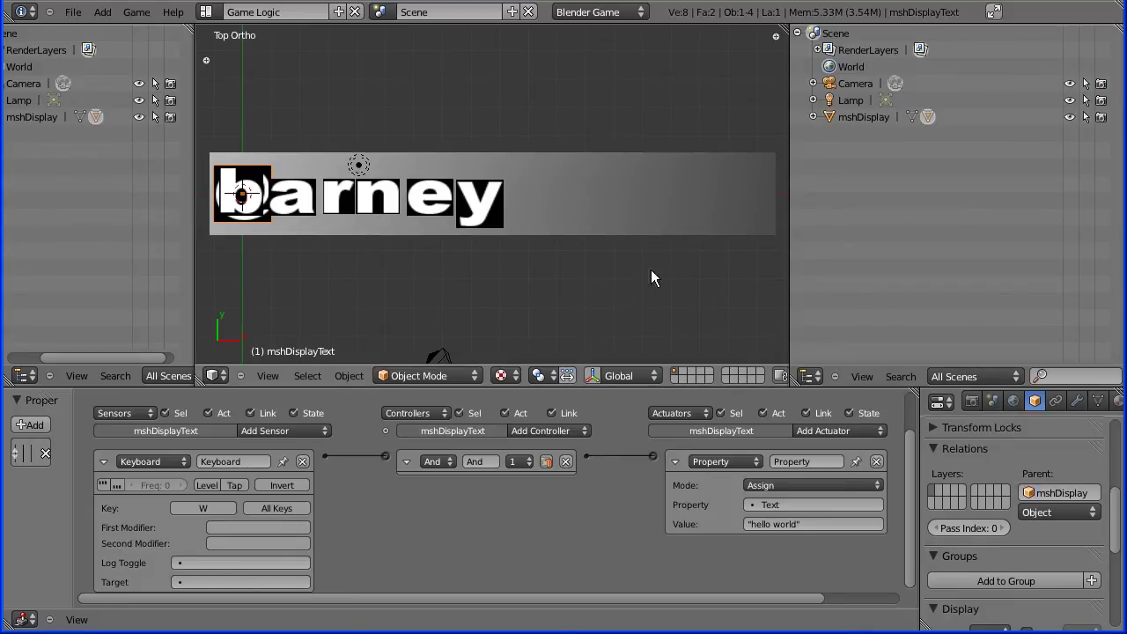
# Move the mshDisplay plane slightly to test the parenting, and run the game to check the display
pyautogui.rightClick(717, 224)
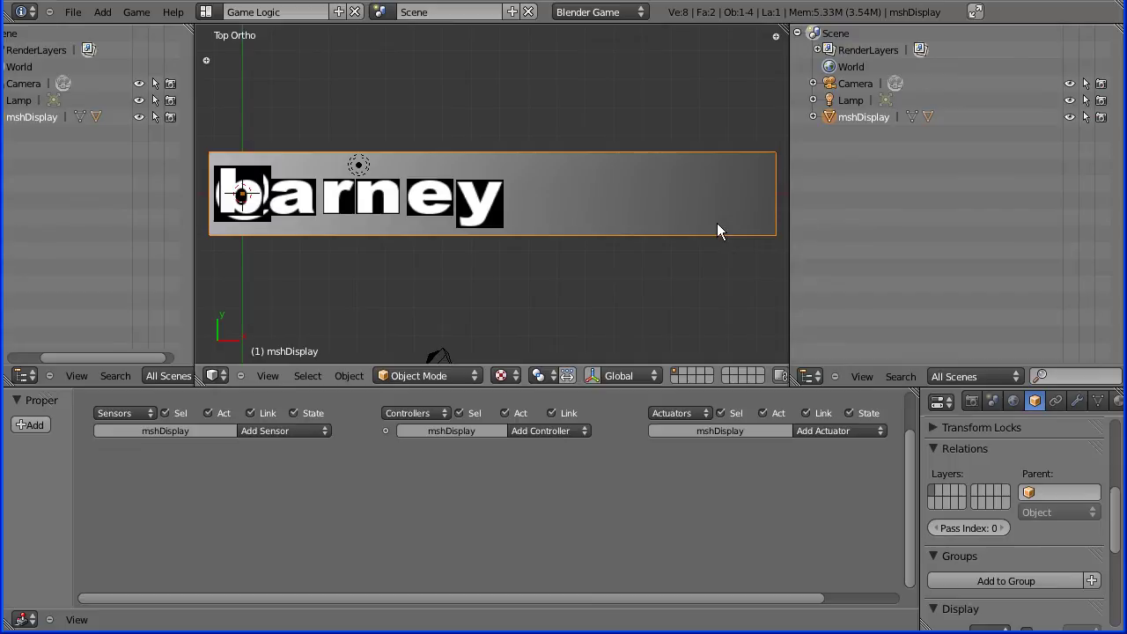
pyautogui.press('g')
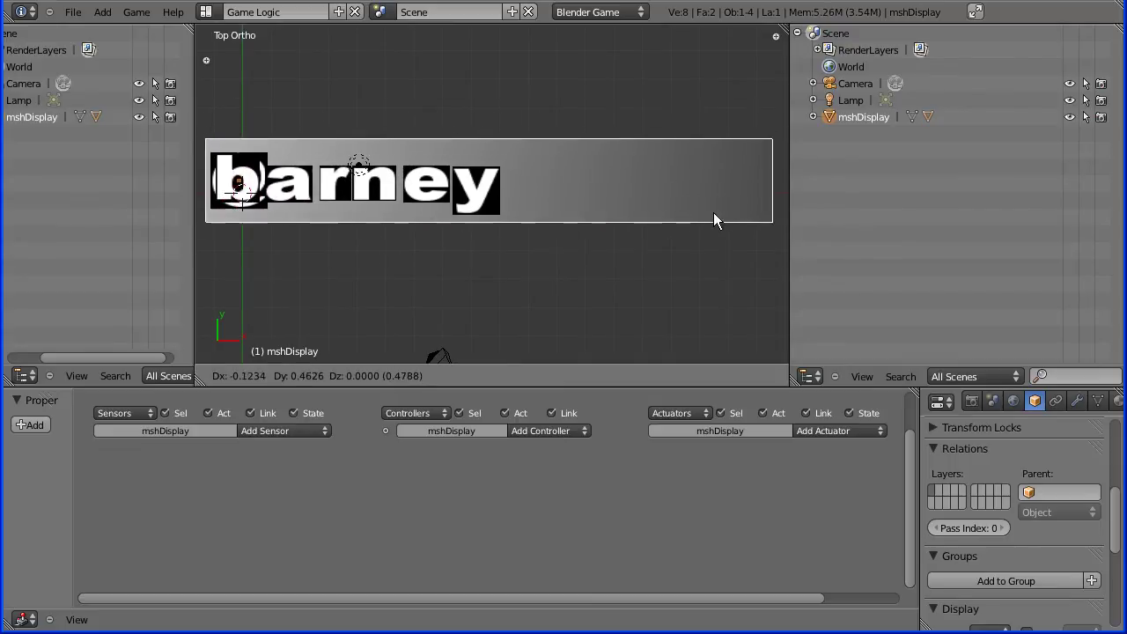
pyautogui.click(719, 217)
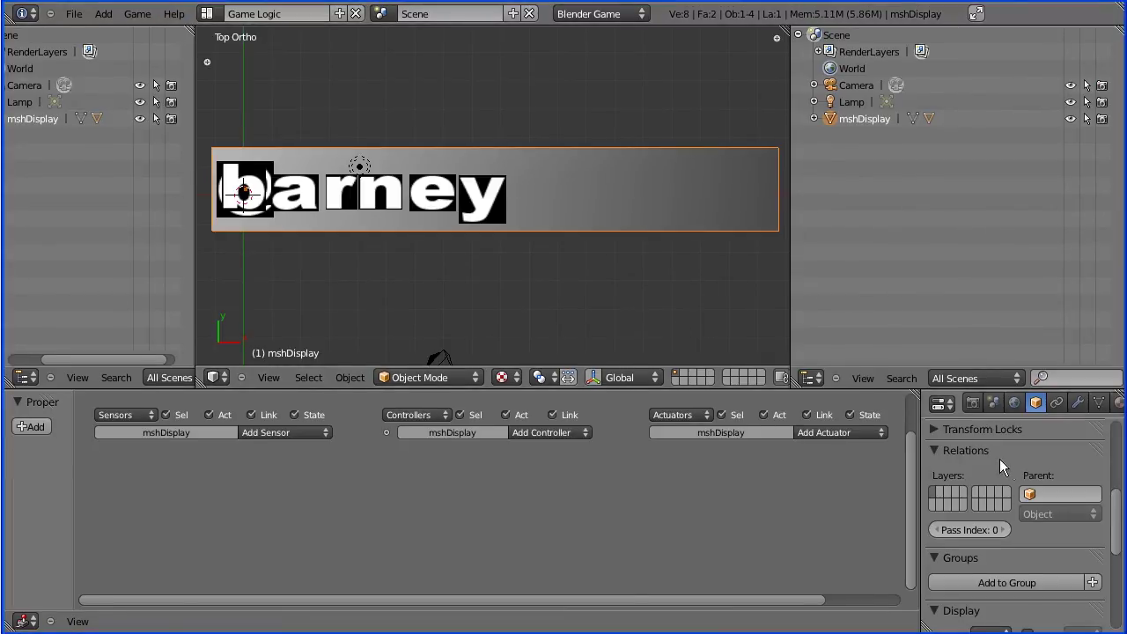
pyautogui.click(969, 402)
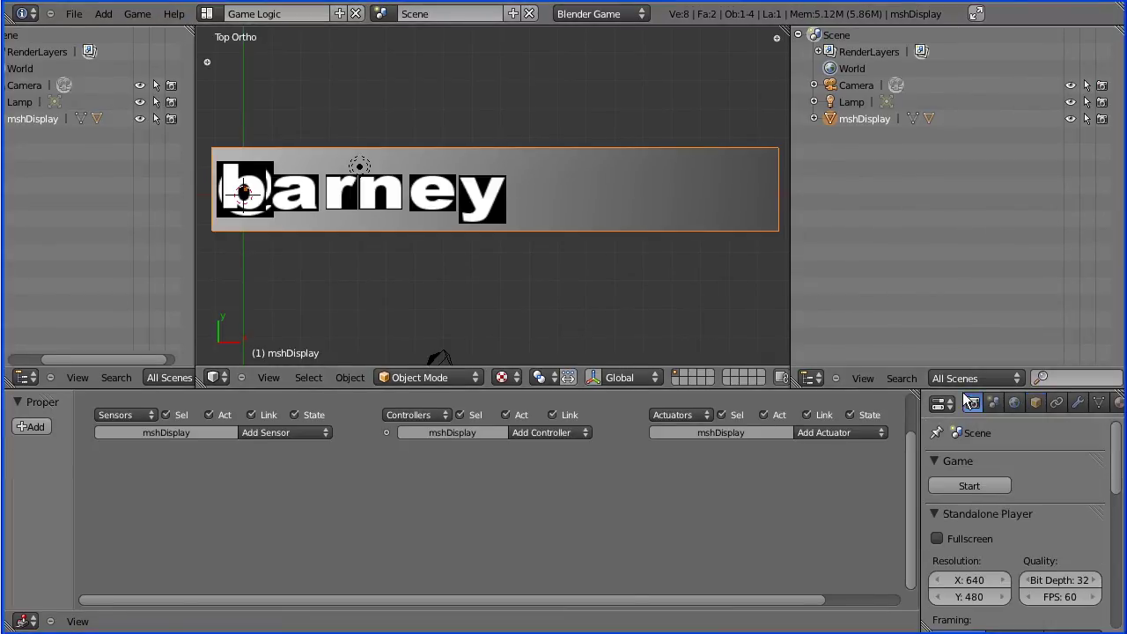
pyautogui.click(978, 487)
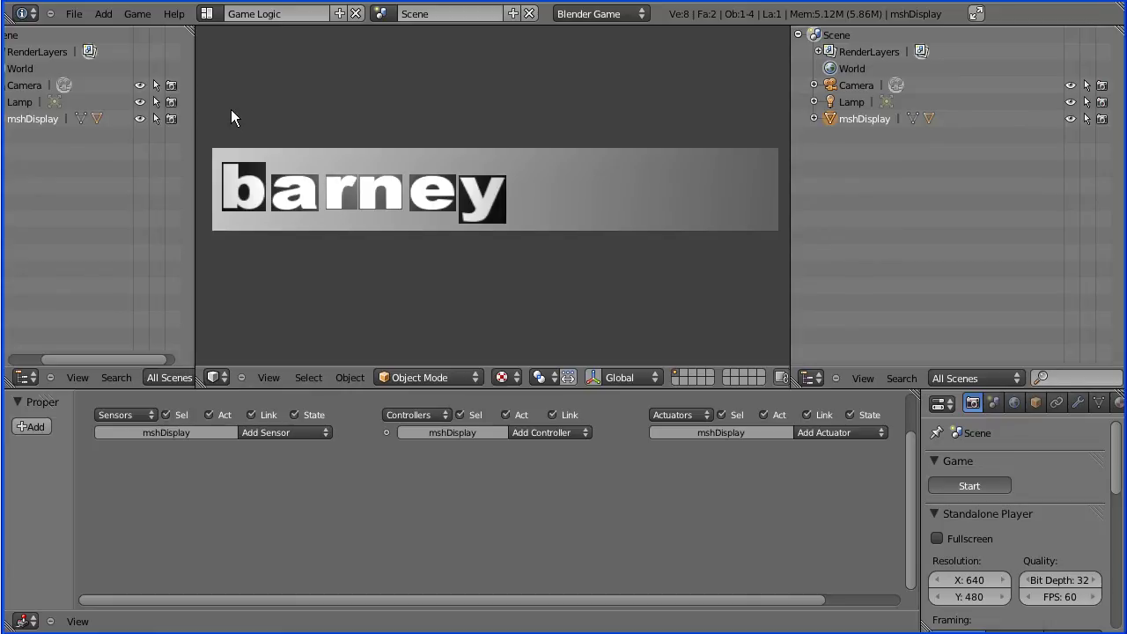
# Stop the game and give mshDisplayText a new material named matDisplayText
pyautogui.press('Escape')
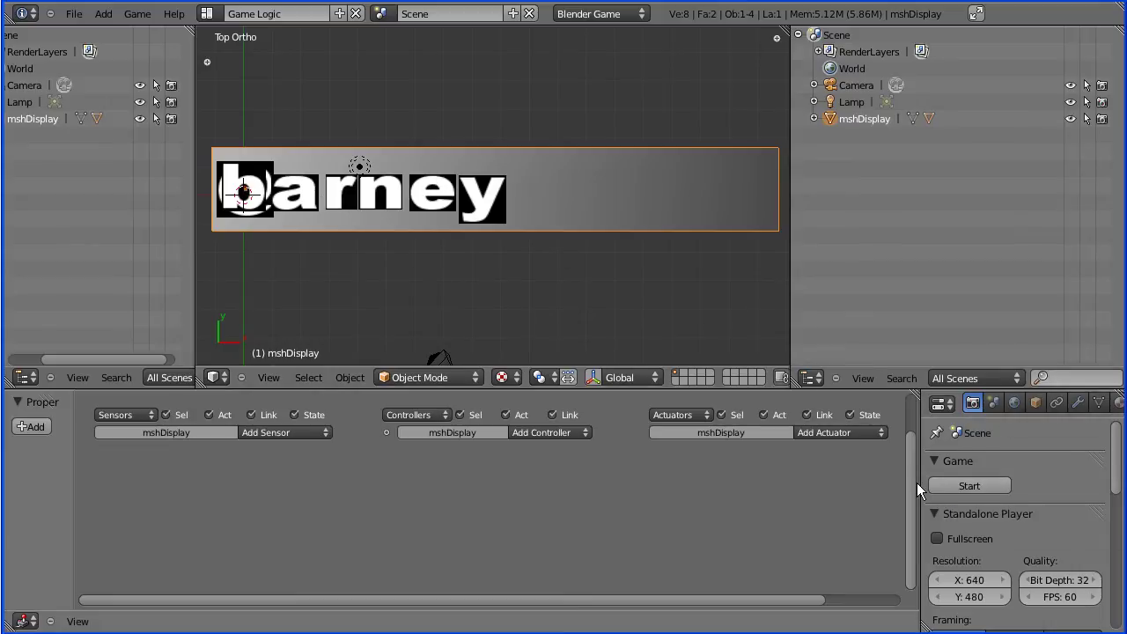
pyautogui.moveTo(919, 482); pyautogui.dragTo(878, 480)
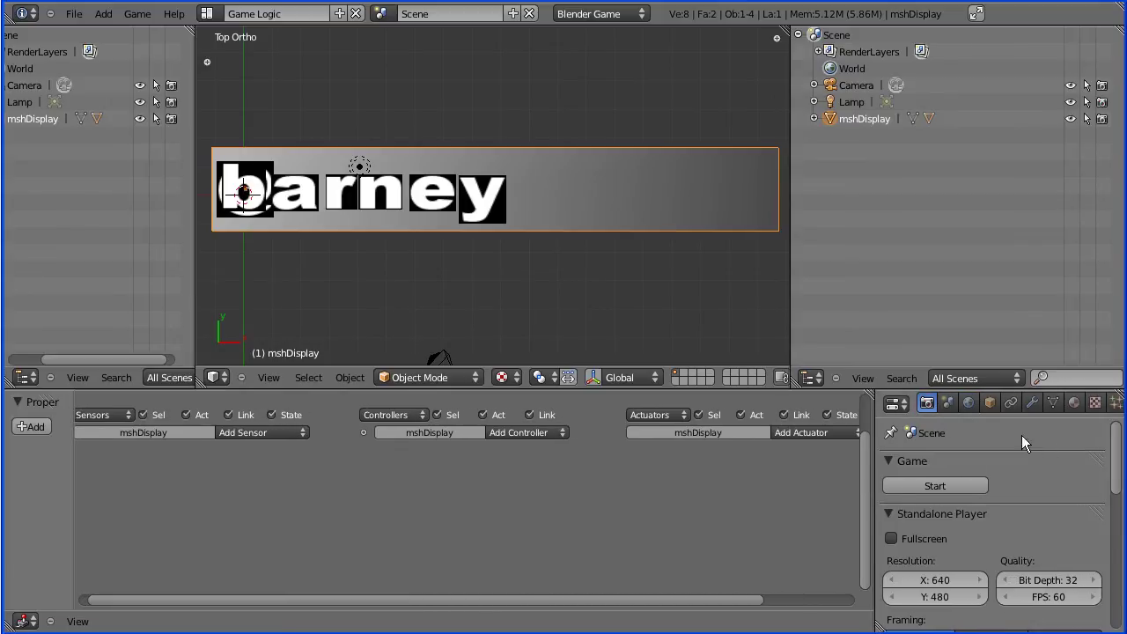
pyautogui.rightClick(248, 195)
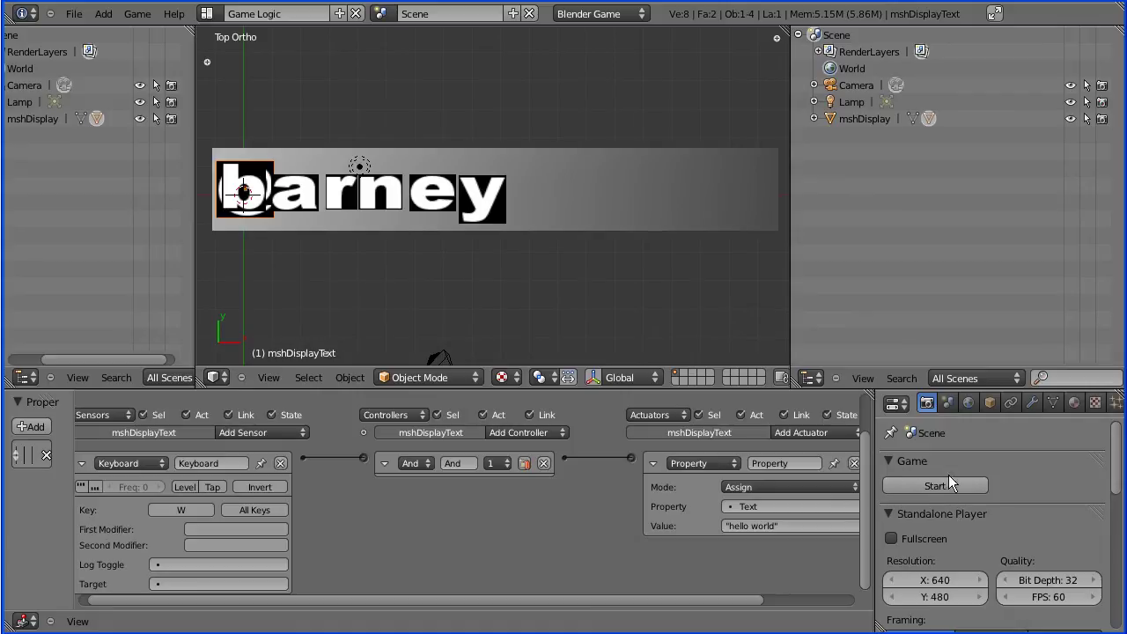
pyautogui.click(1075, 402)
pyautogui.click(919, 522)
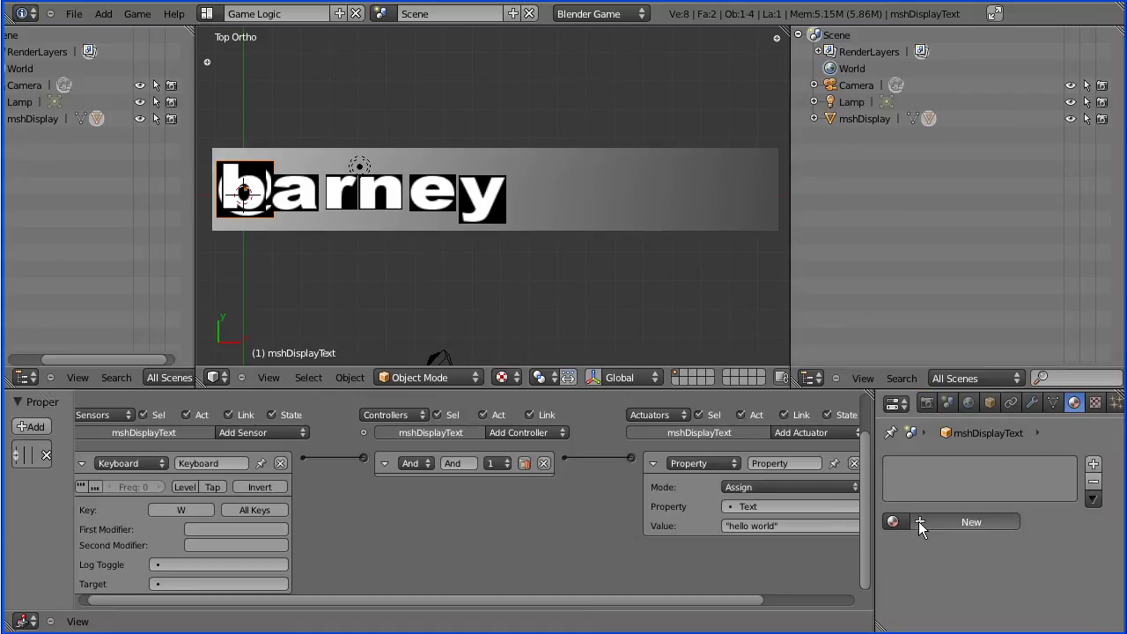
pyautogui.moveTo(875, 497); pyautogui.dragTo(833, 496)
pyautogui.click(875, 522)
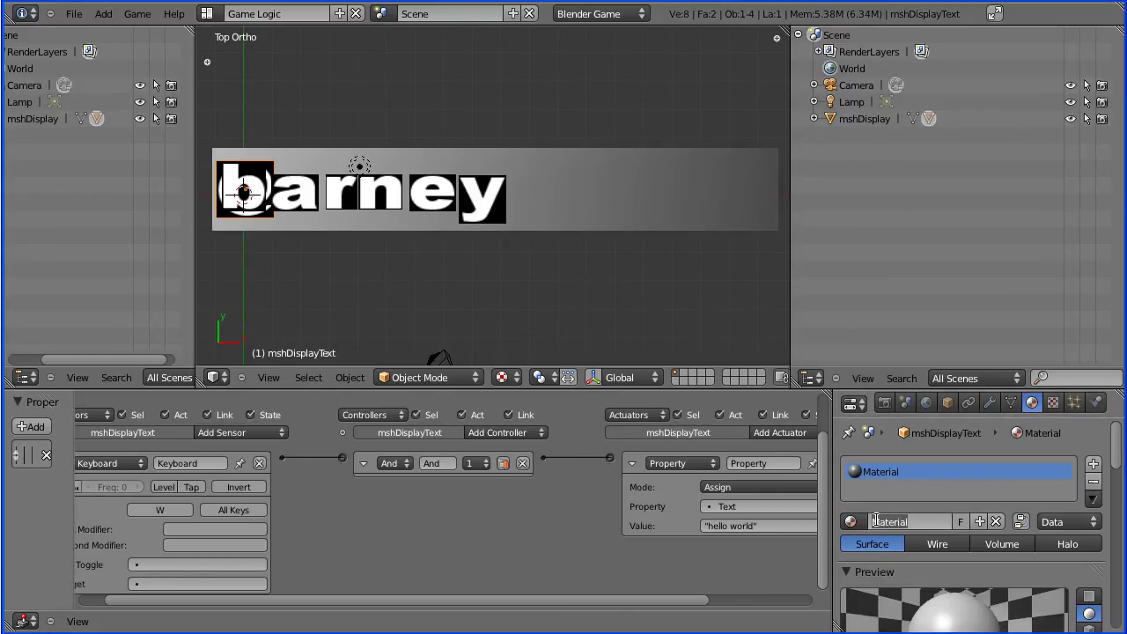
pyautogui.write('MatDisplayText')
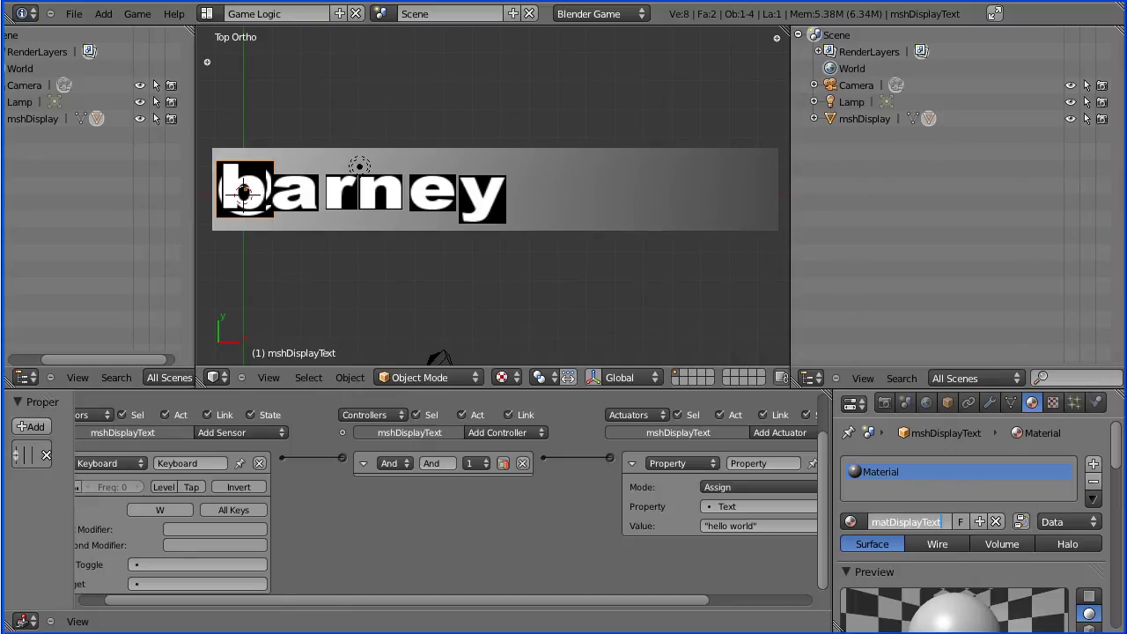
pyautogui.press('Return')
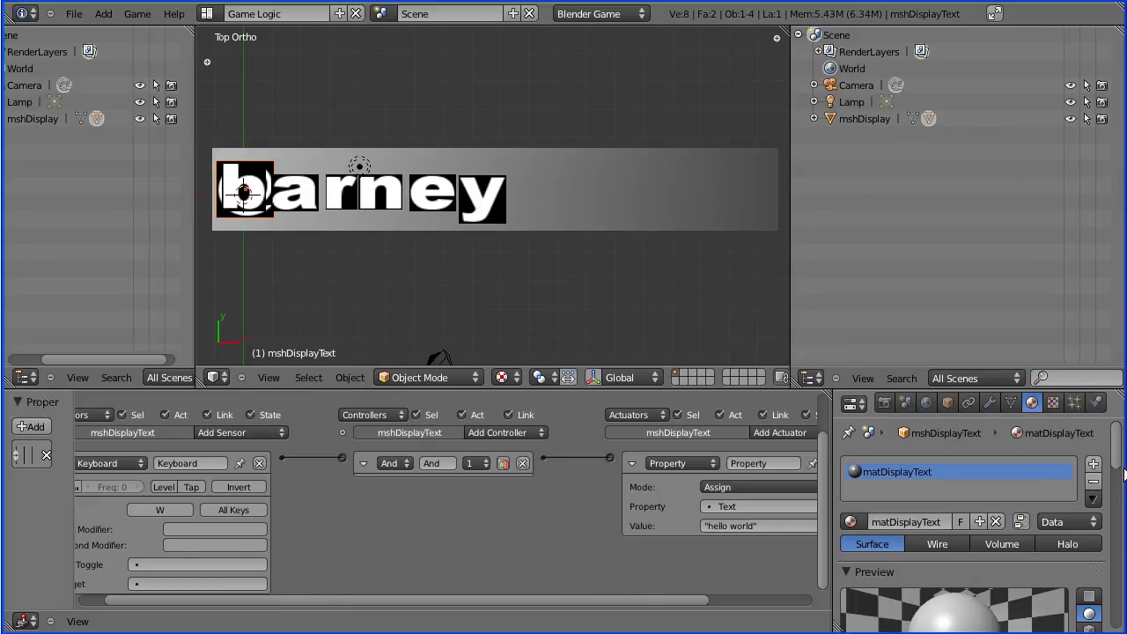
# Switch the matDisplayText preview to a flat plane and set the material's diffuse color to black
pyautogui.scroll(-4, 1119, 476)
pyautogui.click(1090, 465)
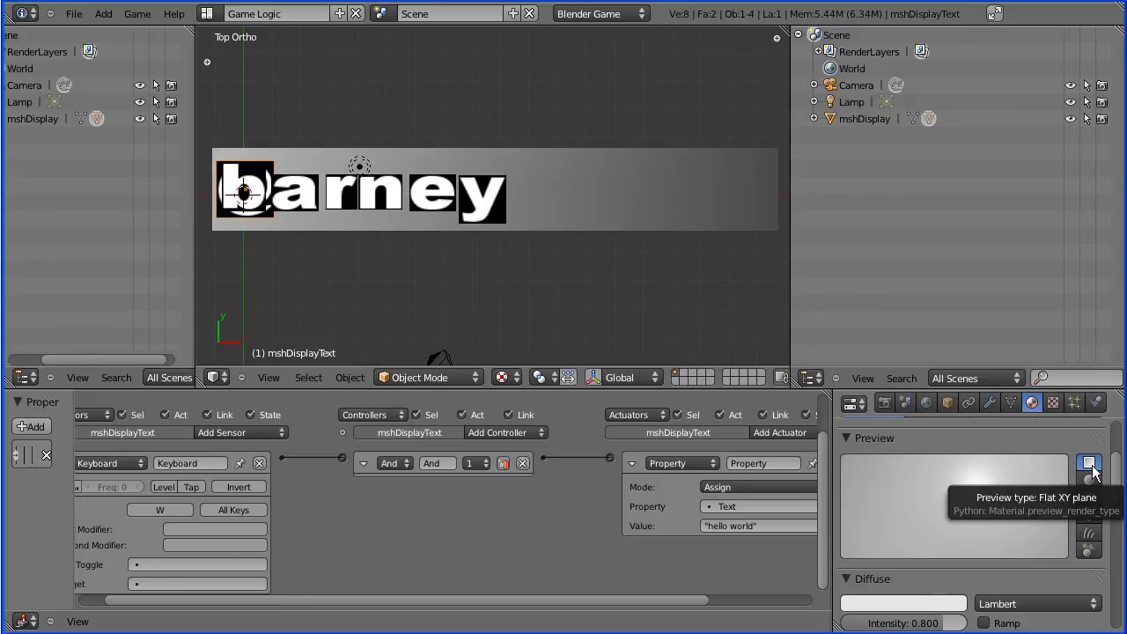
pyautogui.click(932, 605)
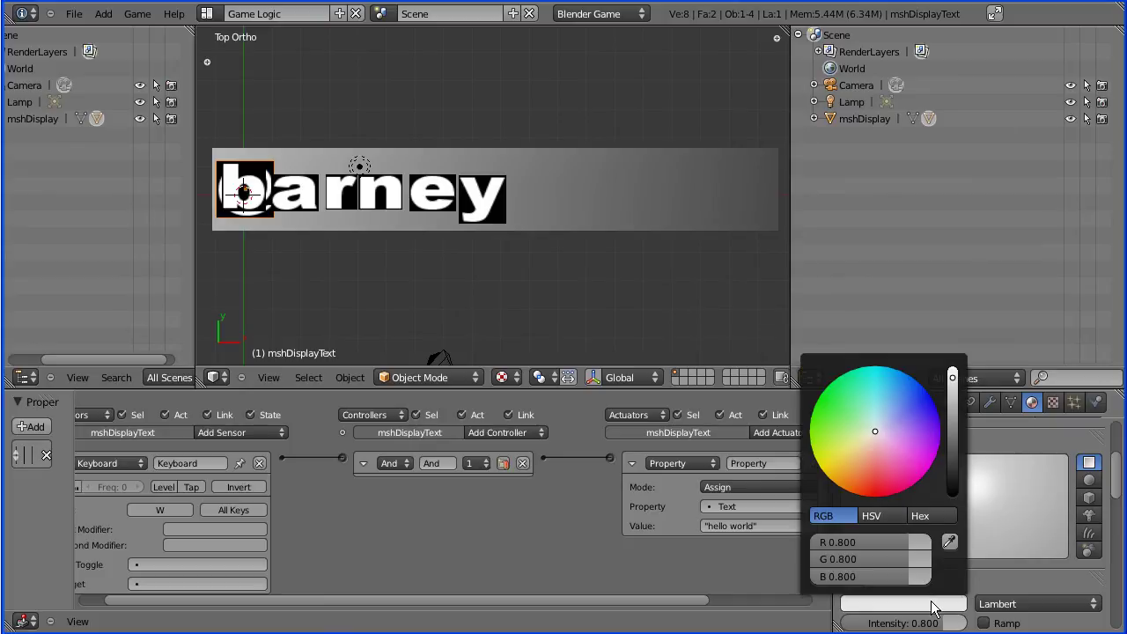
pyautogui.moveTo(953, 381); pyautogui.dragTo(952, 499)
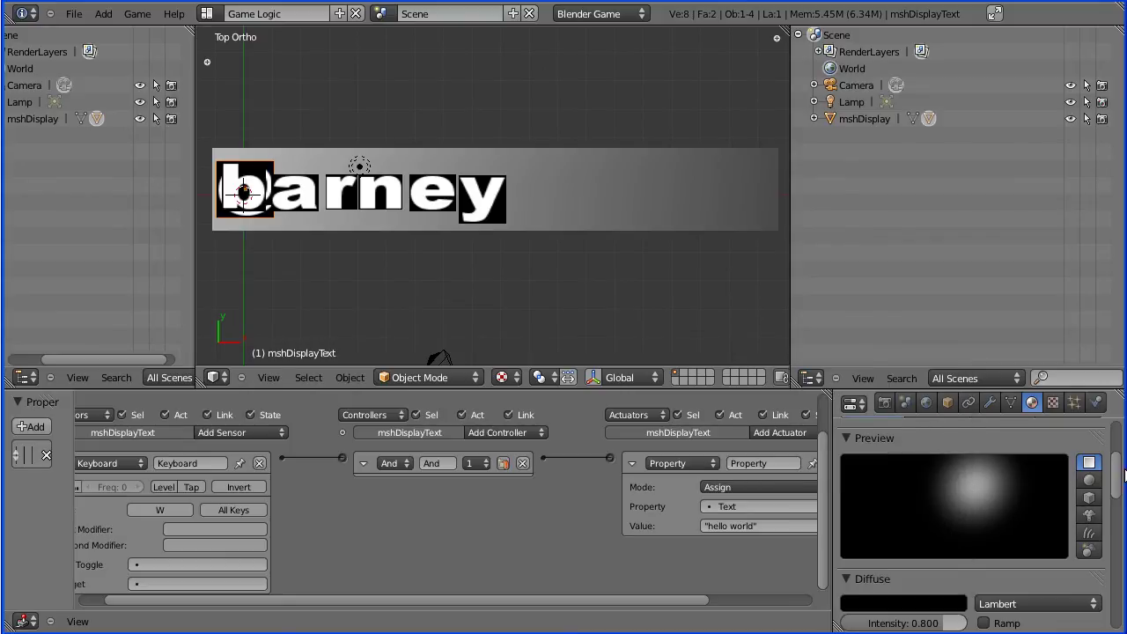
# Set the specular color of matDisplayText to black
pyautogui.moveTo(1116, 477); pyautogui.dragTo(1120, 498)
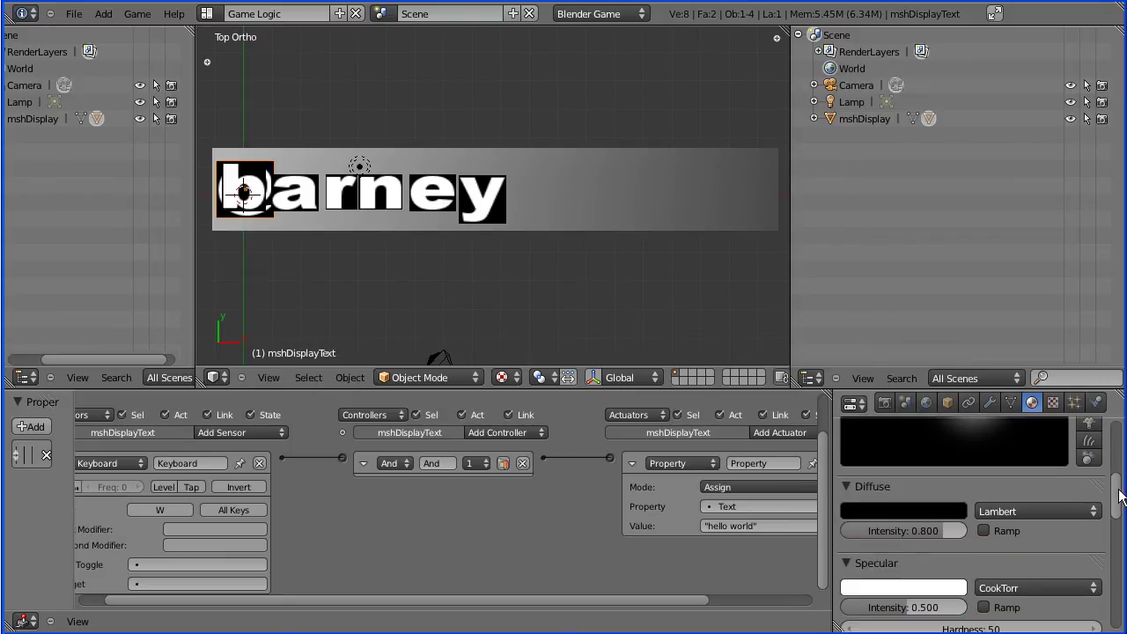
pyautogui.click(906, 585)
pyautogui.click(951, 587)
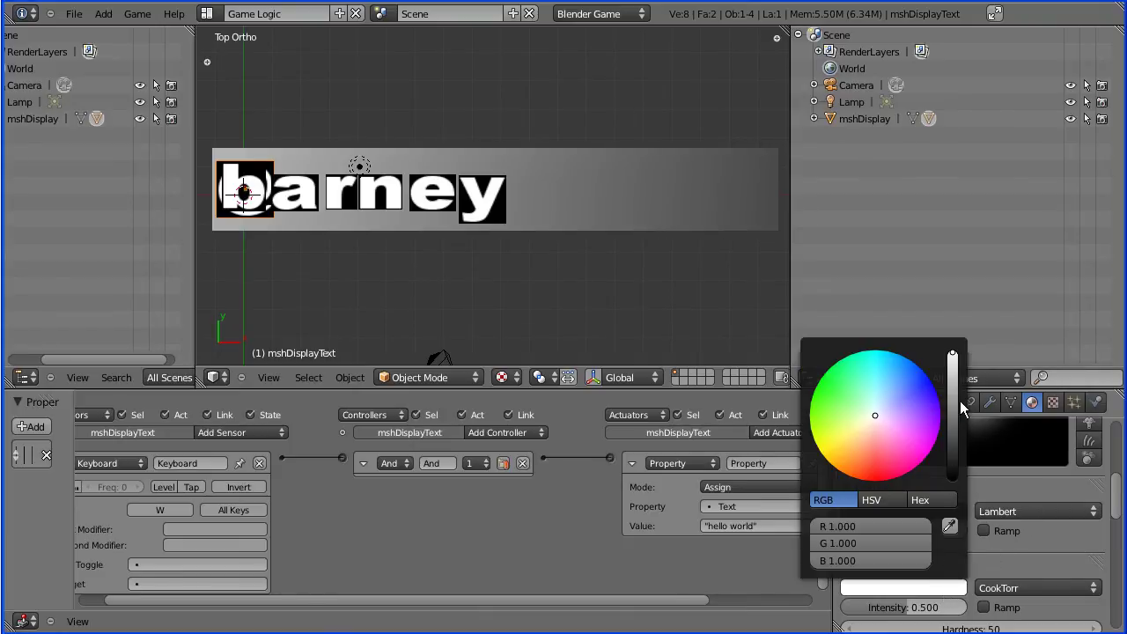
pyautogui.moveTo(952, 361); pyautogui.dragTo(954, 490)
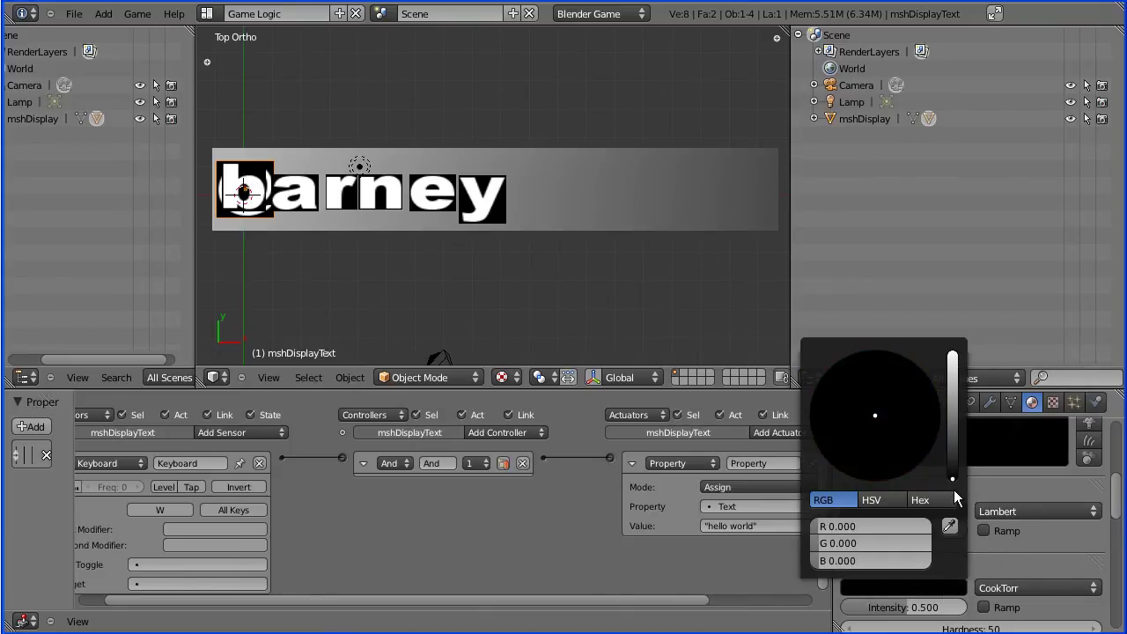
pyautogui.scroll(1, 1121, 498)
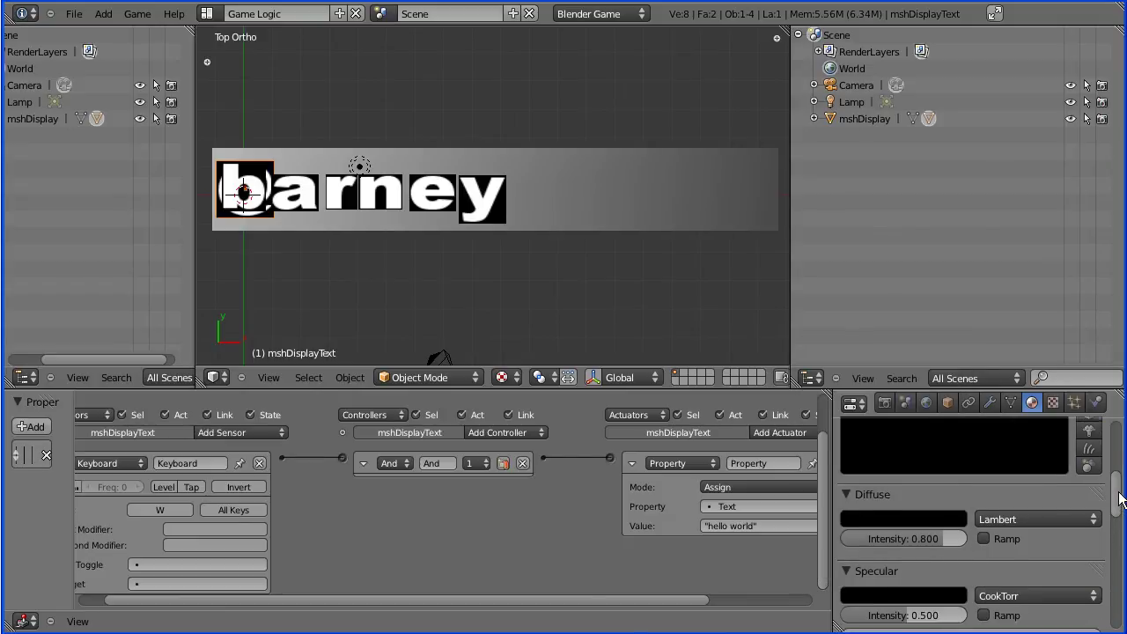
# Run the game to check how the text looks with the black material, and stop it again
pyautogui.scroll(2, 1120, 499)
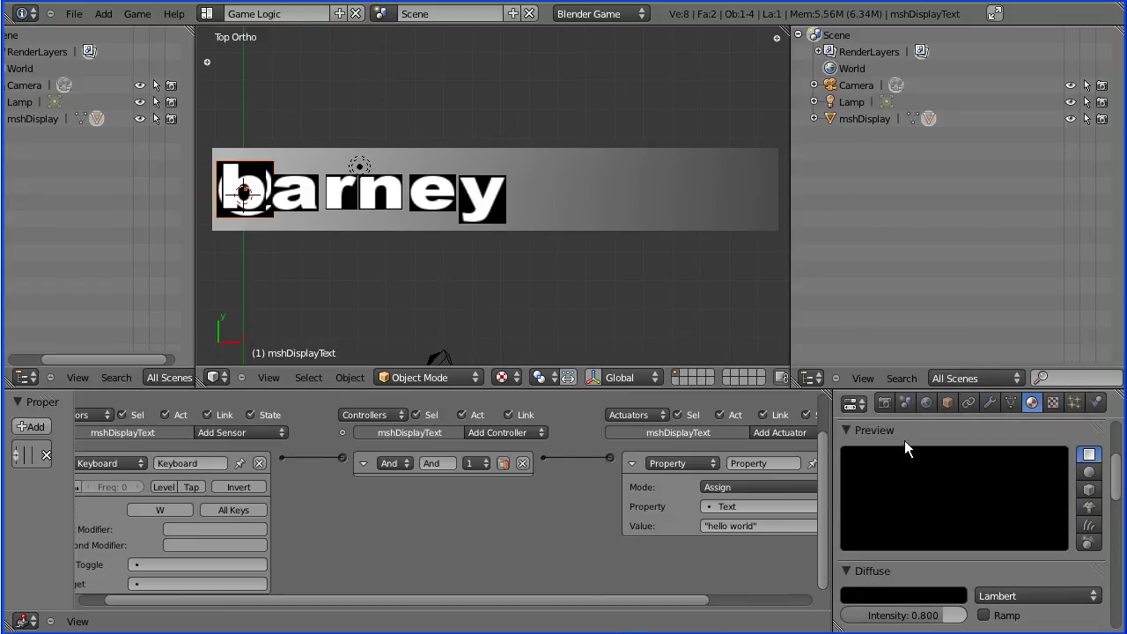
pyautogui.click(885, 403)
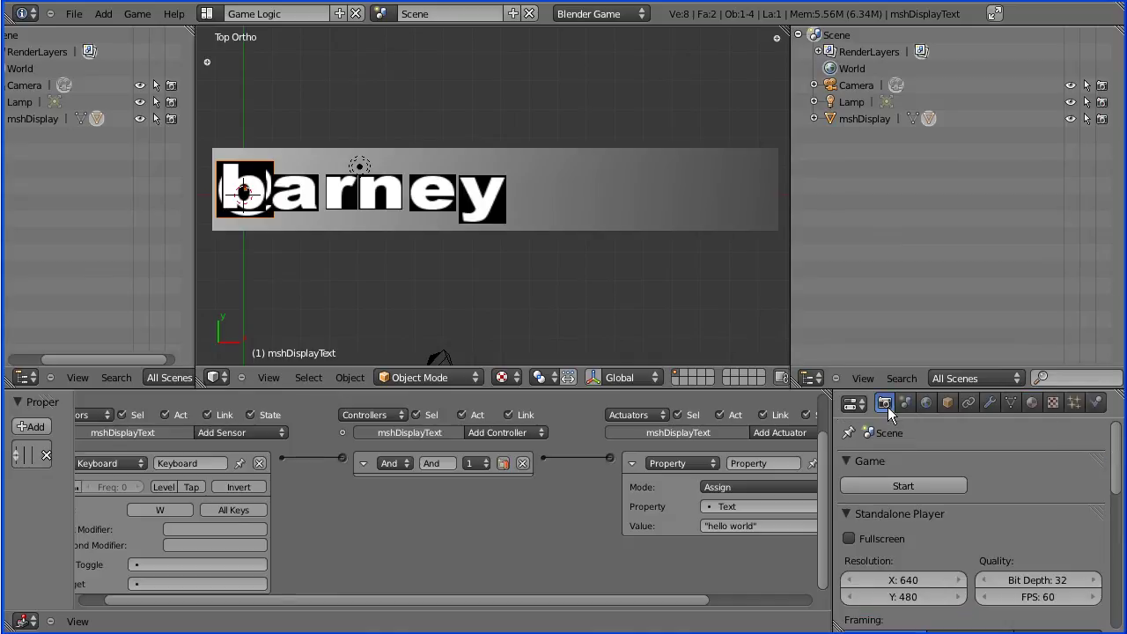
pyautogui.click(894, 483)
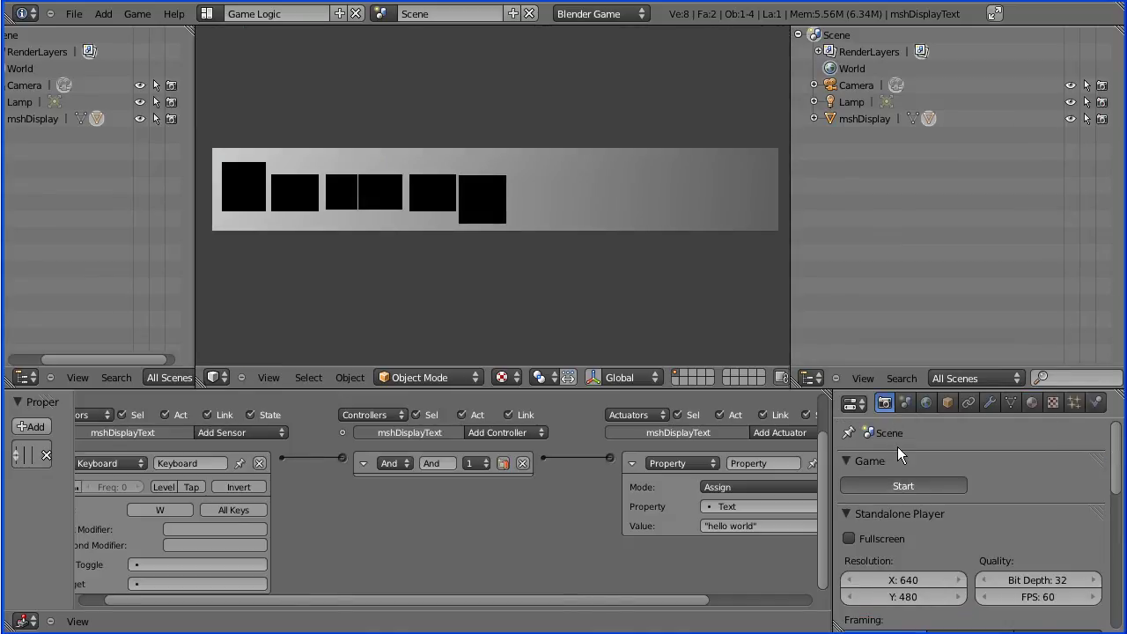
pyautogui.press('Escape')
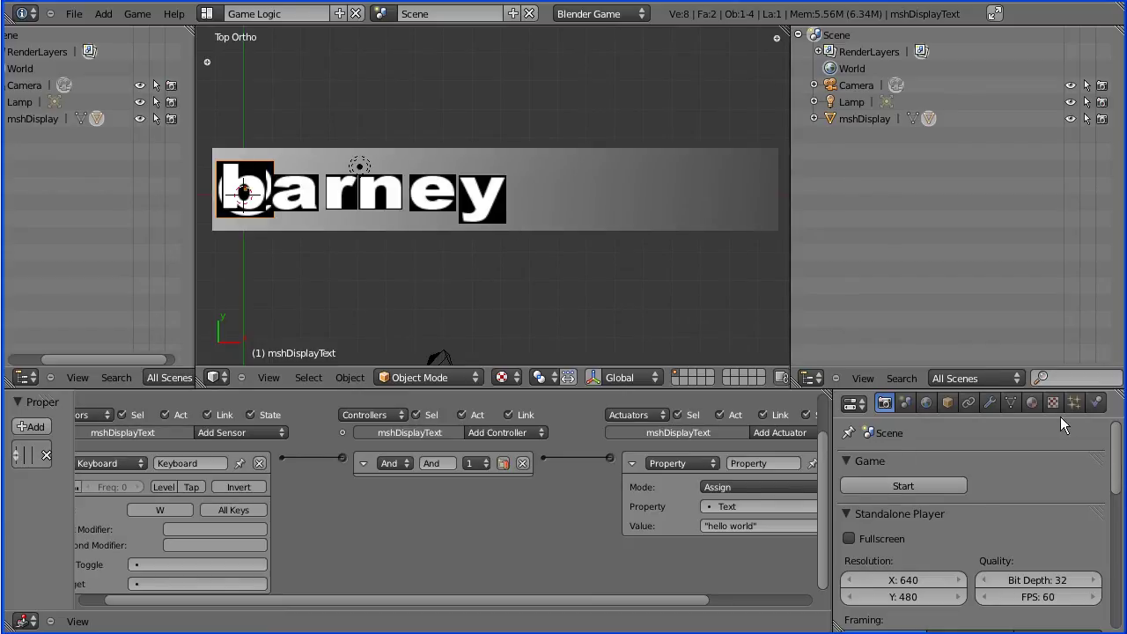
# Add a texture named txrDiplay to matDisplayText and set its type to Image or Movie
pyautogui.click(1033, 403)
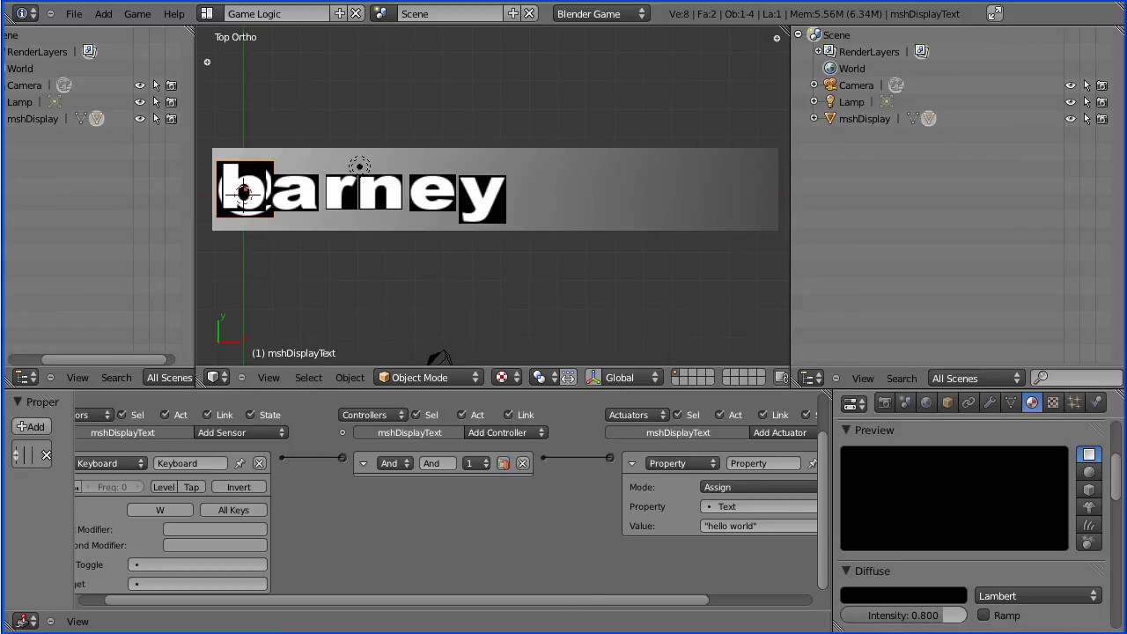
pyautogui.moveTo(1119, 495); pyautogui.dragTo(1113, 451)
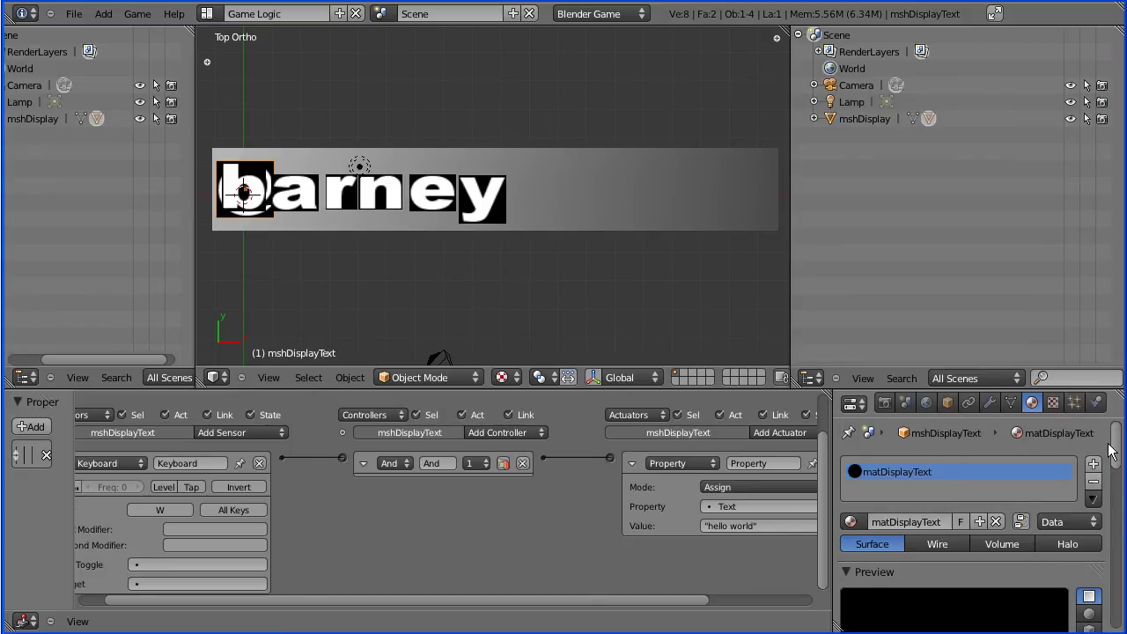
pyautogui.click(1053, 404)
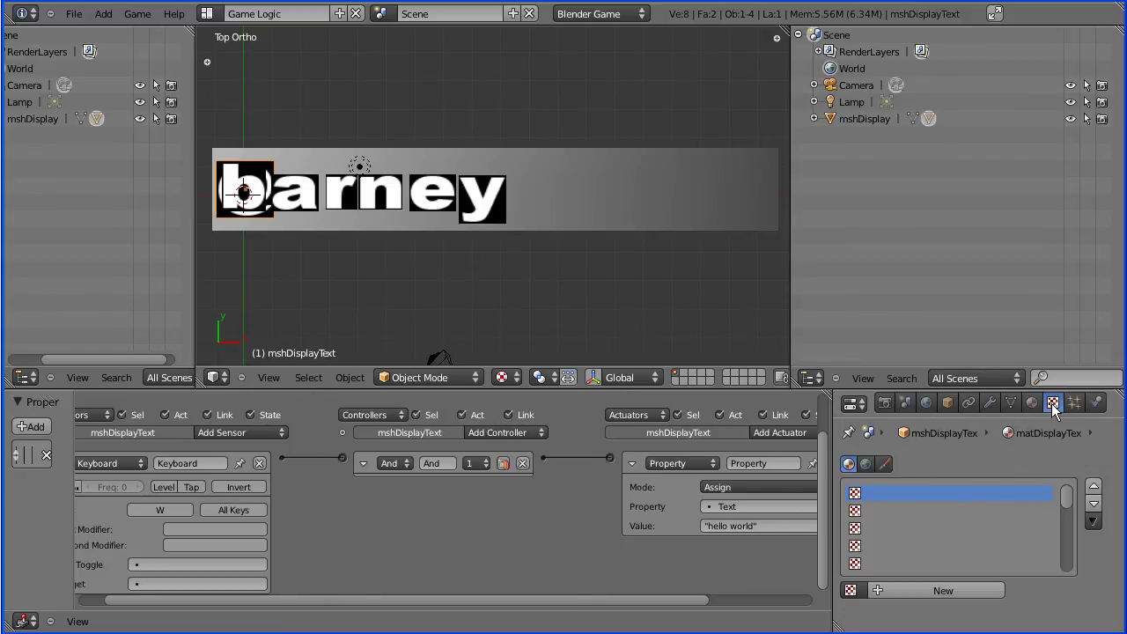
pyautogui.click(880, 590)
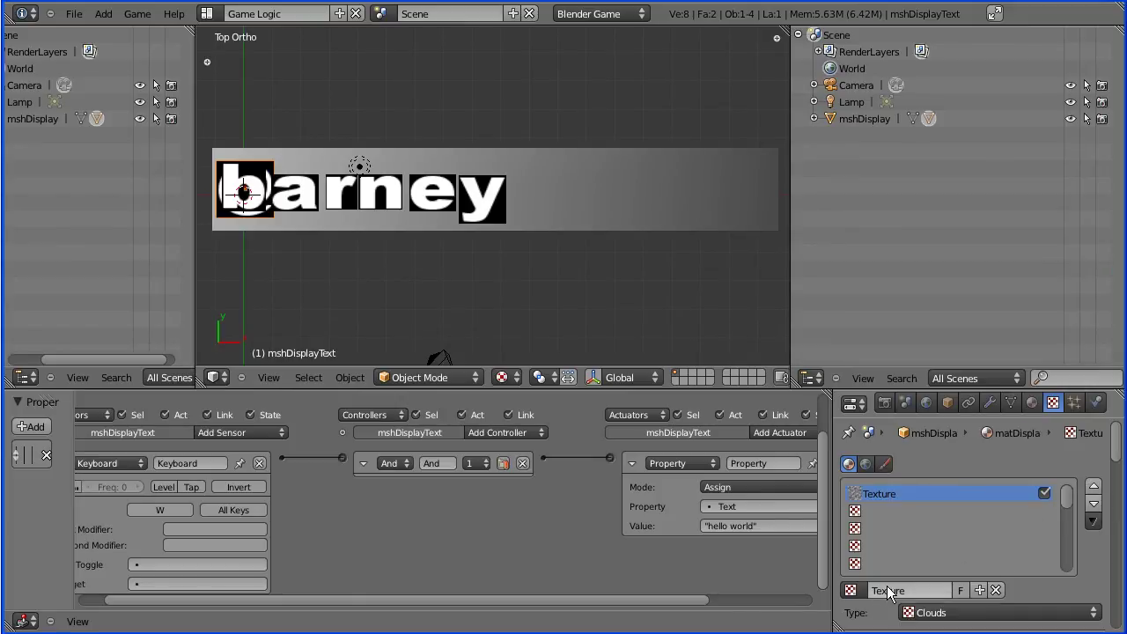
pyautogui.click(879, 590)
pyautogui.write('txrDiplay')
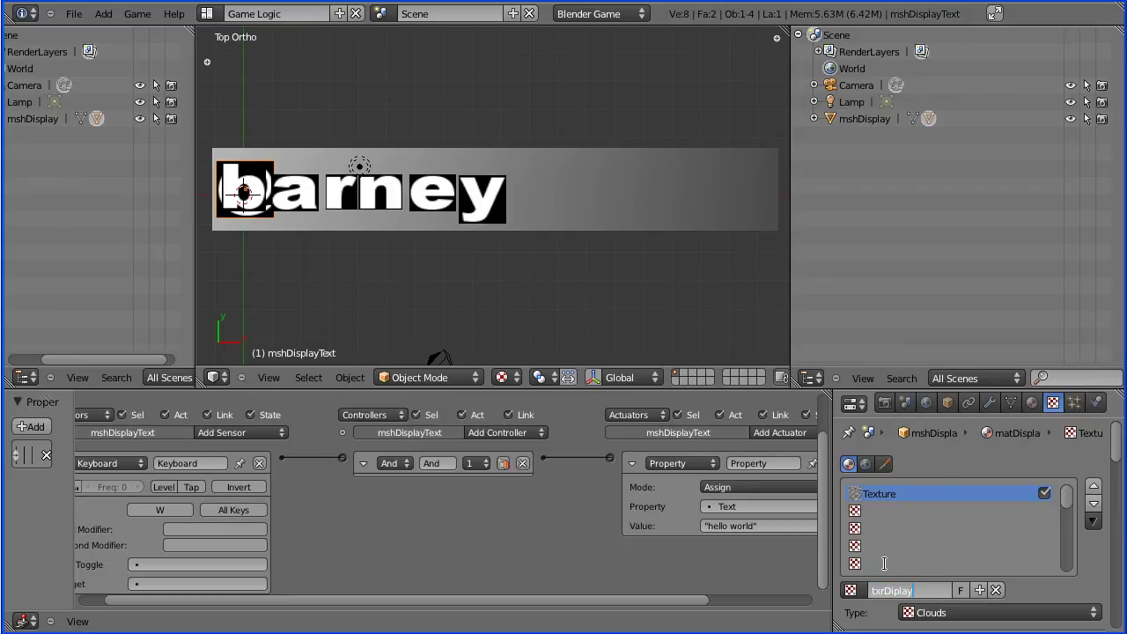
pyautogui.press('Return')
pyautogui.click(922, 614)
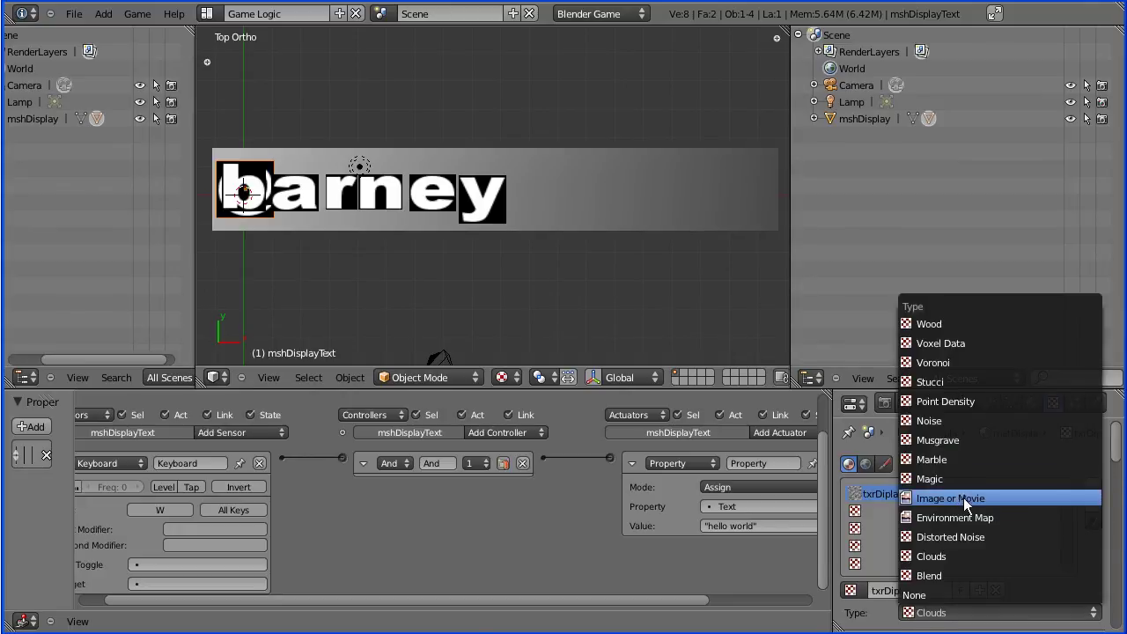
pyautogui.click(970, 499)
# Preview both texture and material for txrDiplay and assign the existing ariblk.tga image to it
pyautogui.moveTo(1119, 453); pyautogui.dragTo(1120, 491)
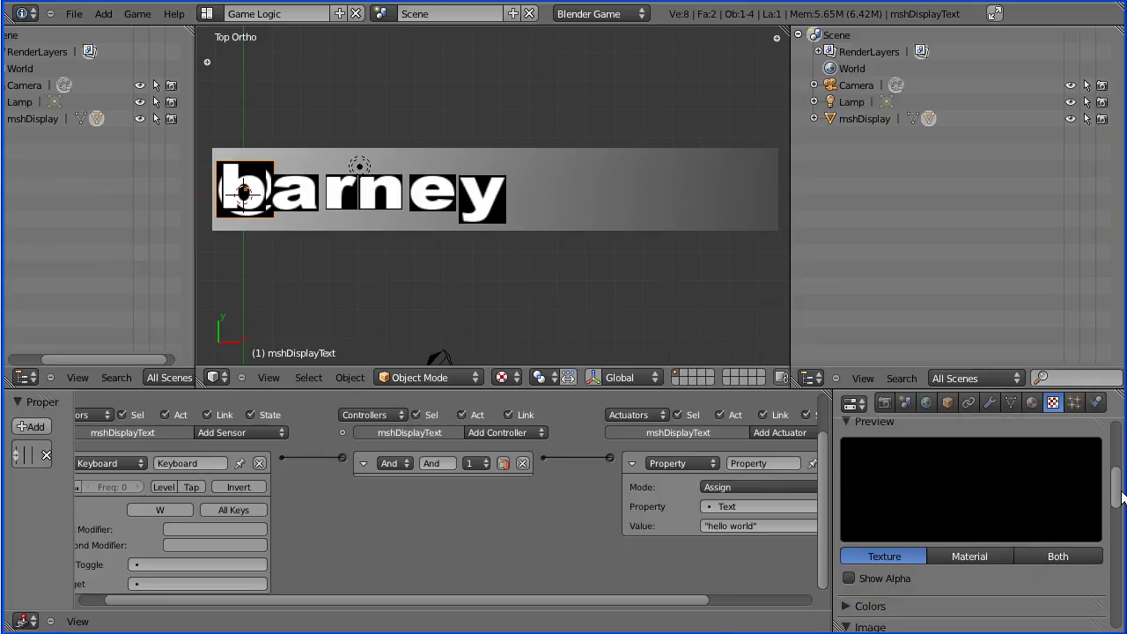
pyautogui.click(1052, 552)
pyautogui.moveTo(1115, 495); pyautogui.dragTo(1115, 519)
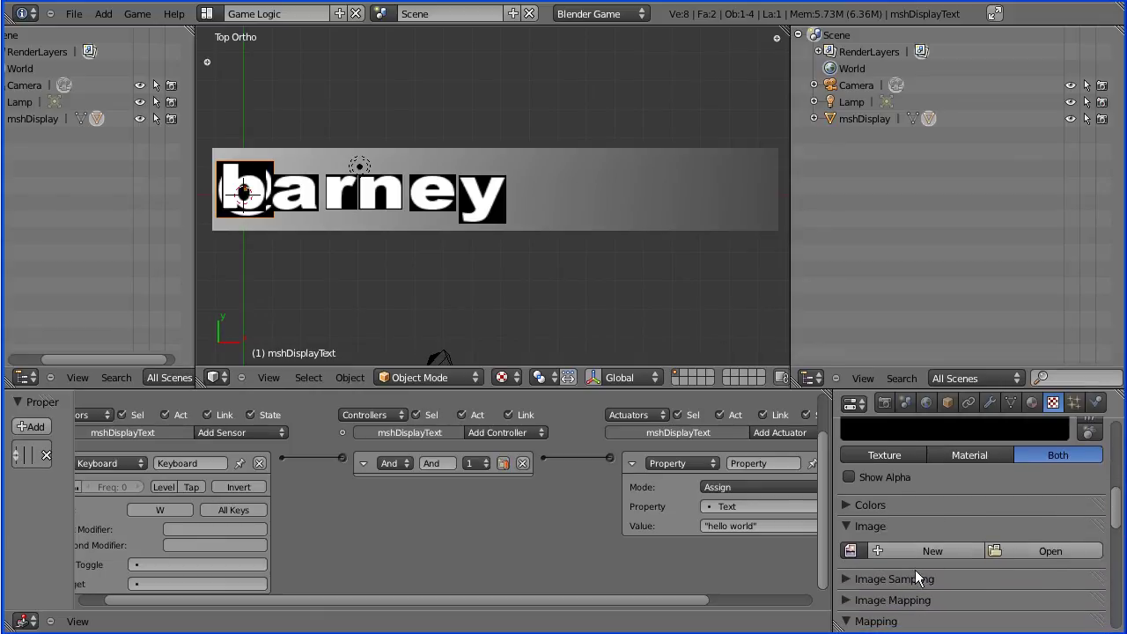
pyautogui.click(850, 551)
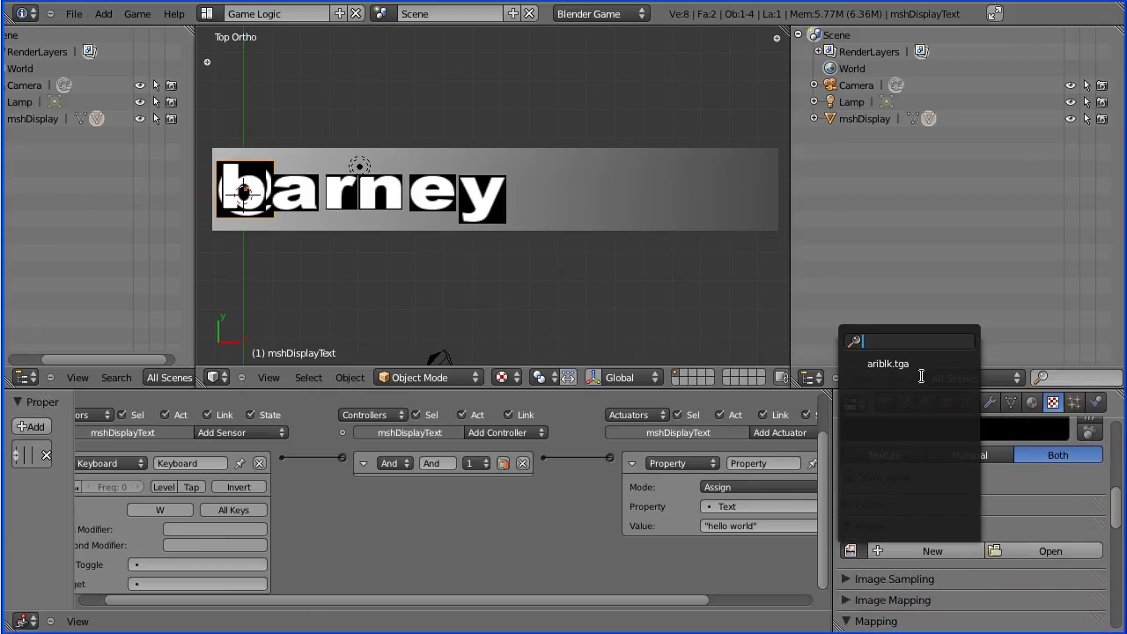
pyautogui.click(894, 363)
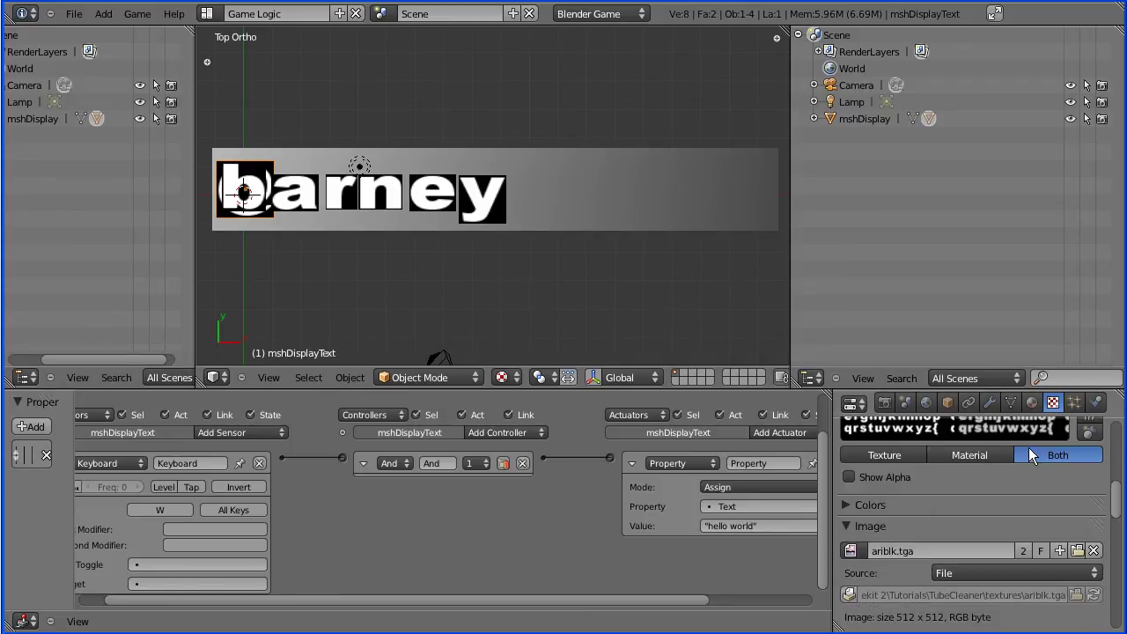
# Run the game to check the text with its ariblk.tga texture, and stop it again
pyautogui.scroll(5, 1111, 498)
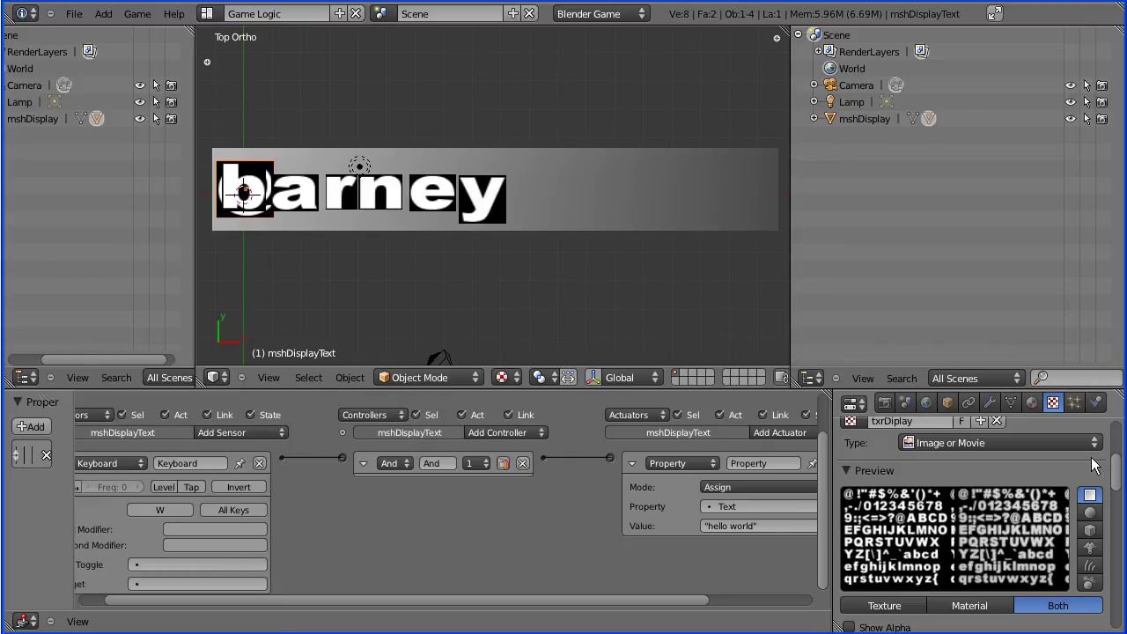
pyautogui.scroll(5, 1067, 441)
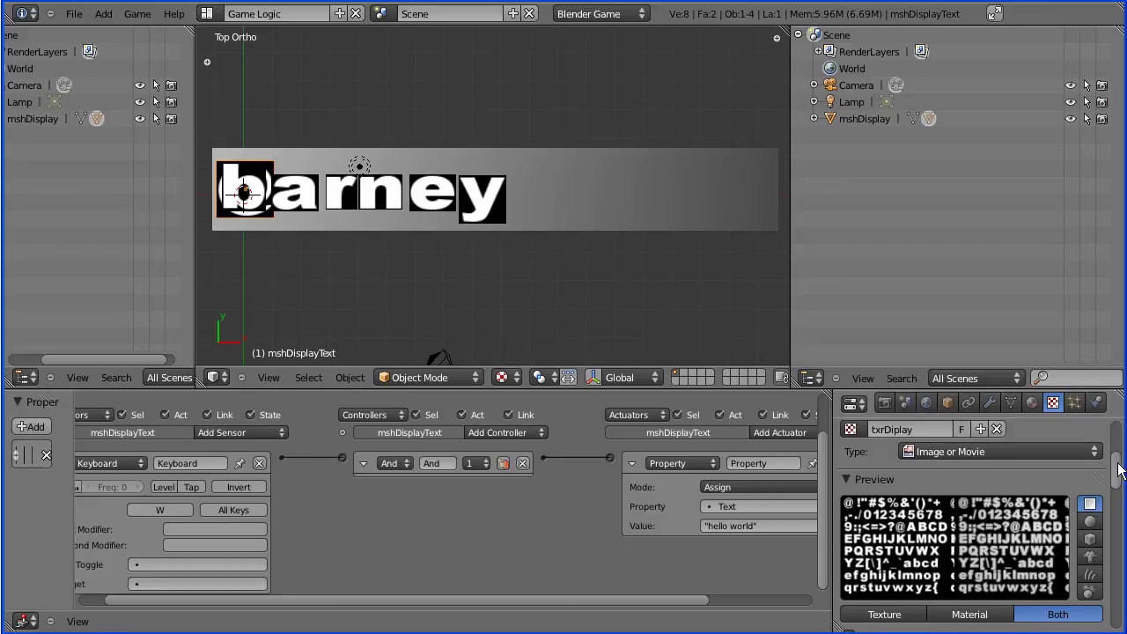
pyautogui.click(884, 402)
pyautogui.click(886, 487)
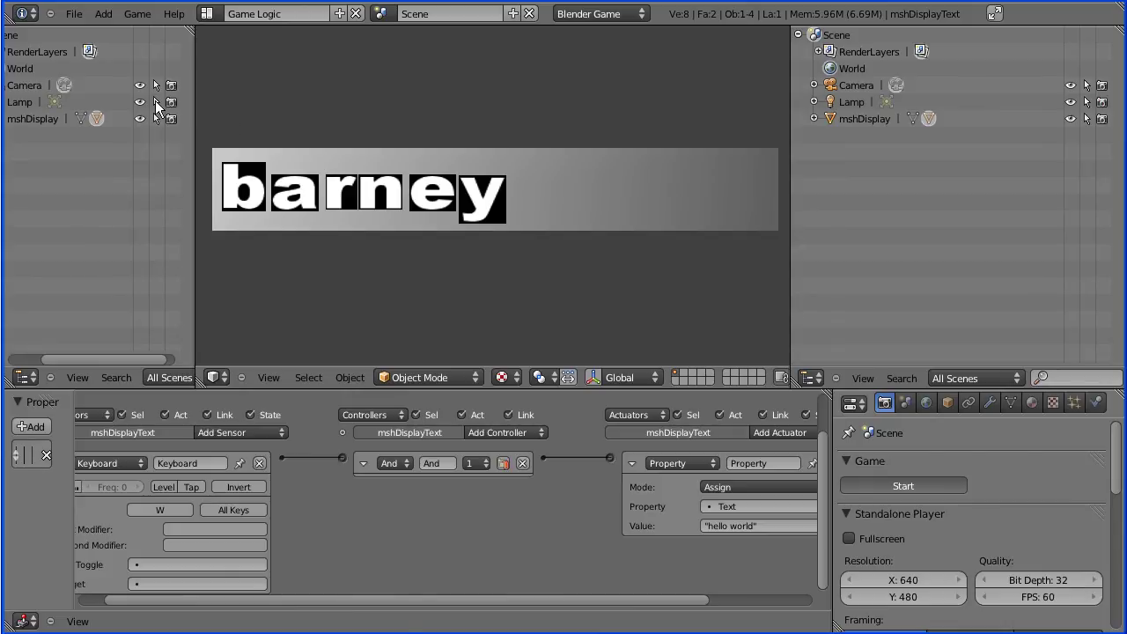
pyautogui.press('Escape')
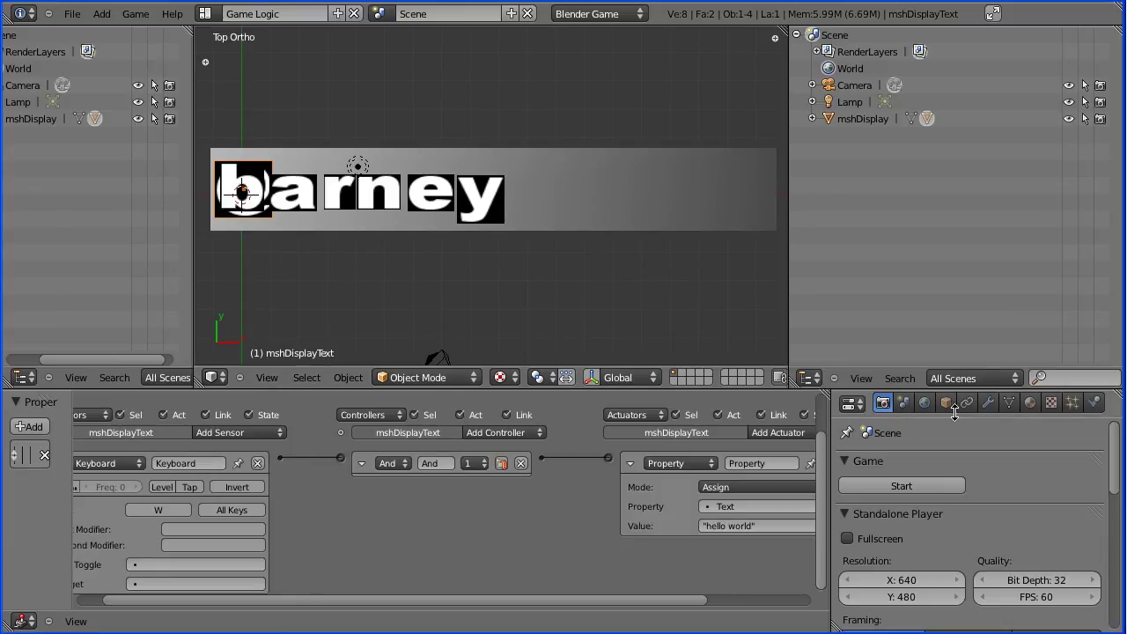
# Add a material named matDisplay to the mshDisplay background plane and preview it on a flat surface
pyautogui.rightClick(686, 214)
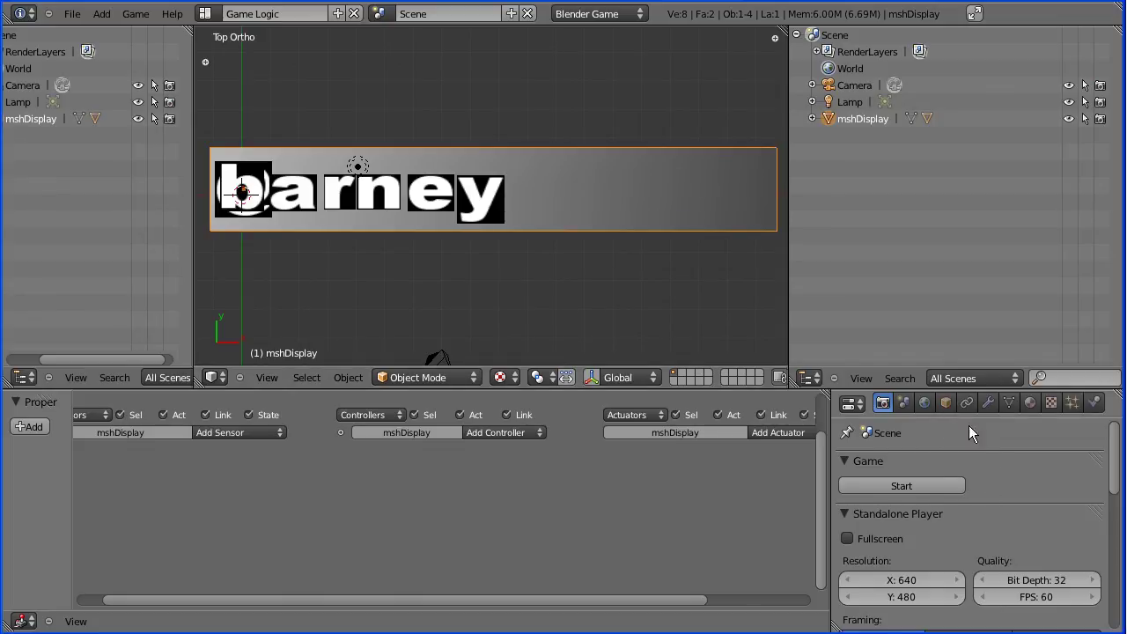
pyautogui.click(1031, 403)
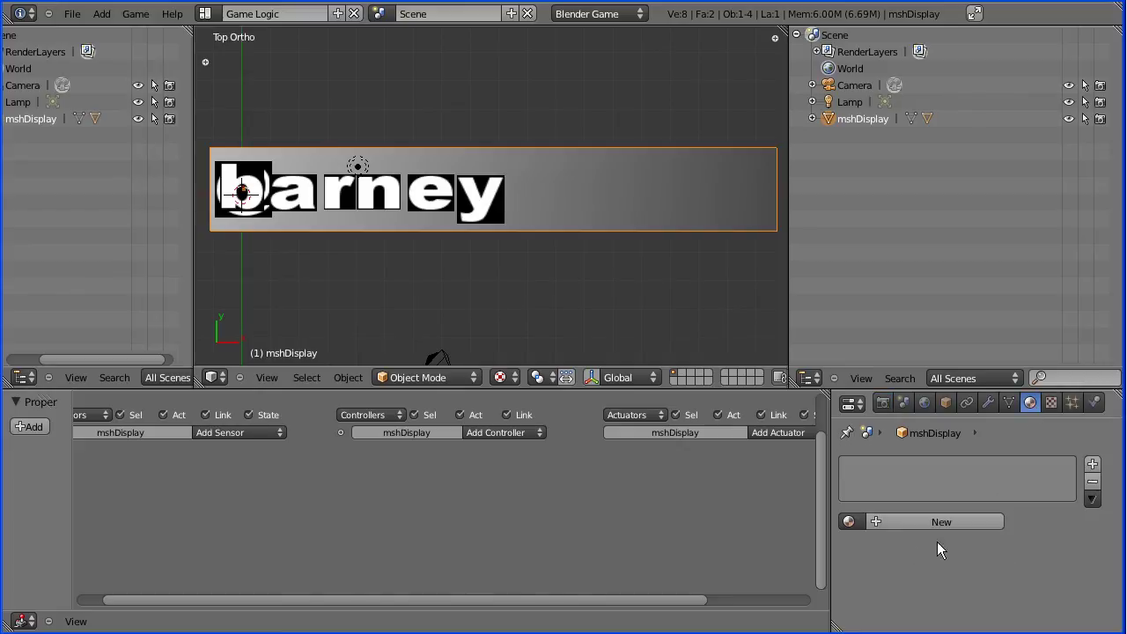
pyautogui.click(875, 521)
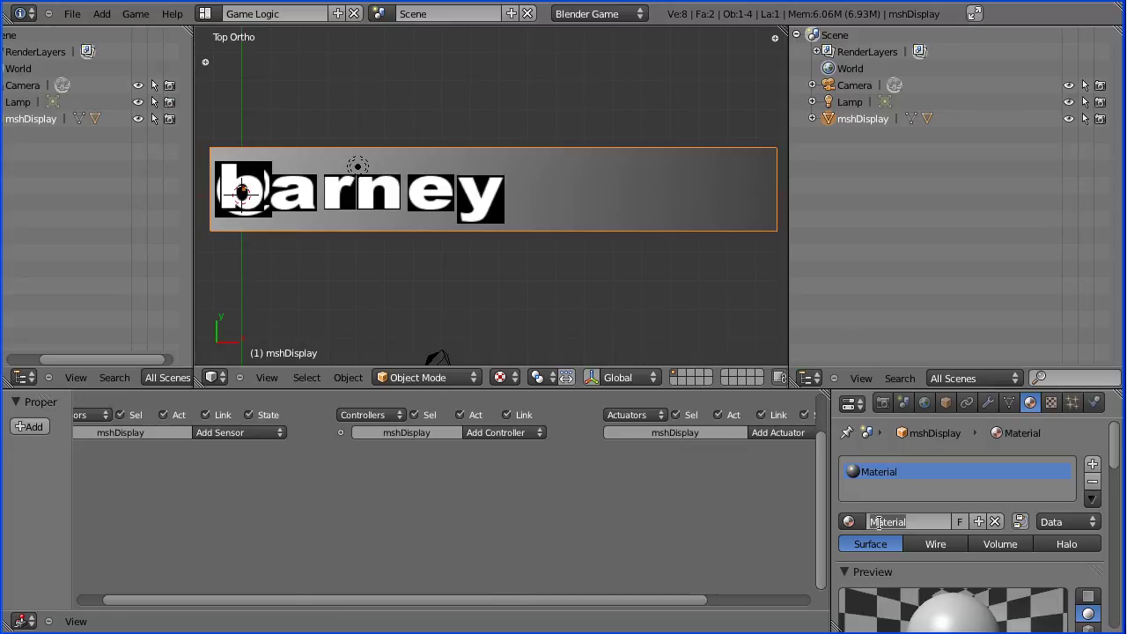
pyautogui.write('matDisplay')
pyautogui.press('Return')
pyautogui.scroll(-3, 1116, 467)
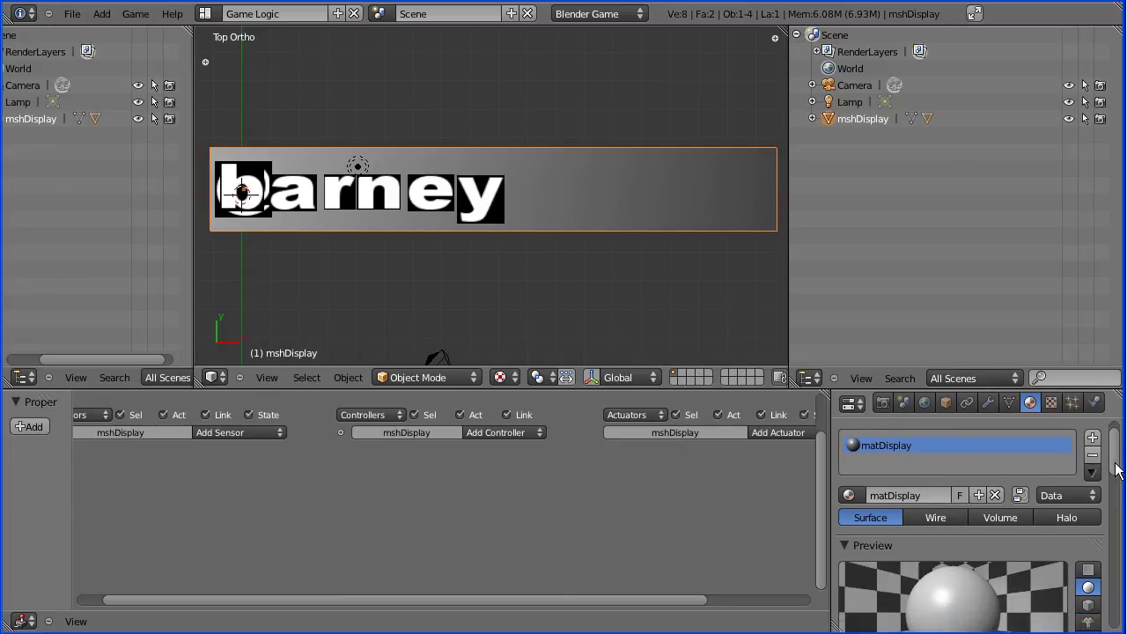
pyautogui.scroll(-3, 1116, 474)
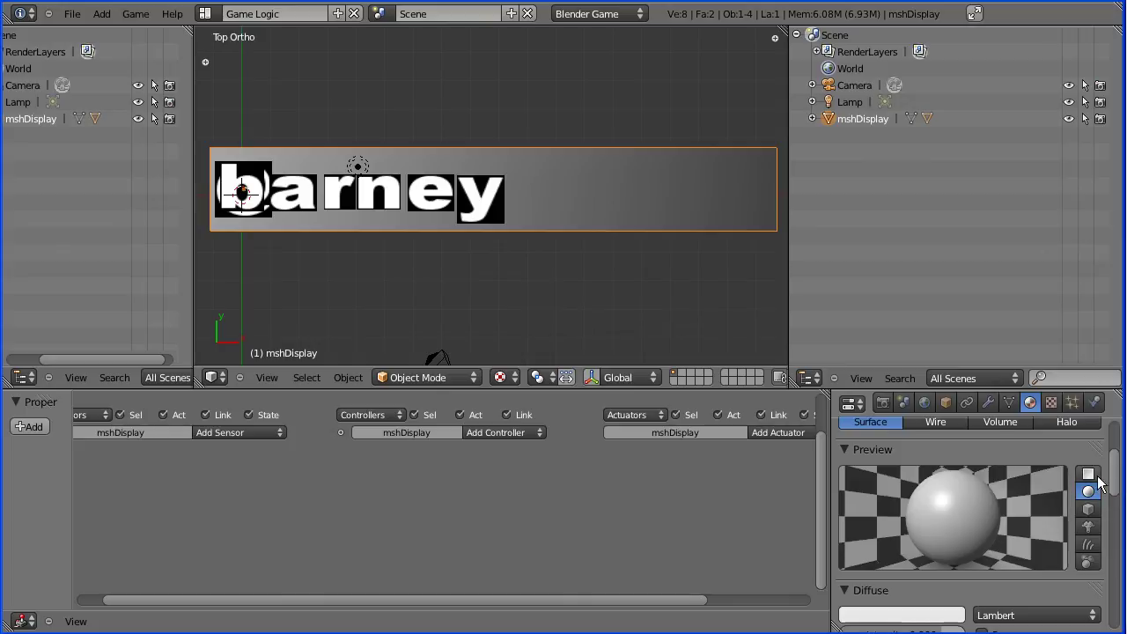
pyautogui.click(1098, 475)
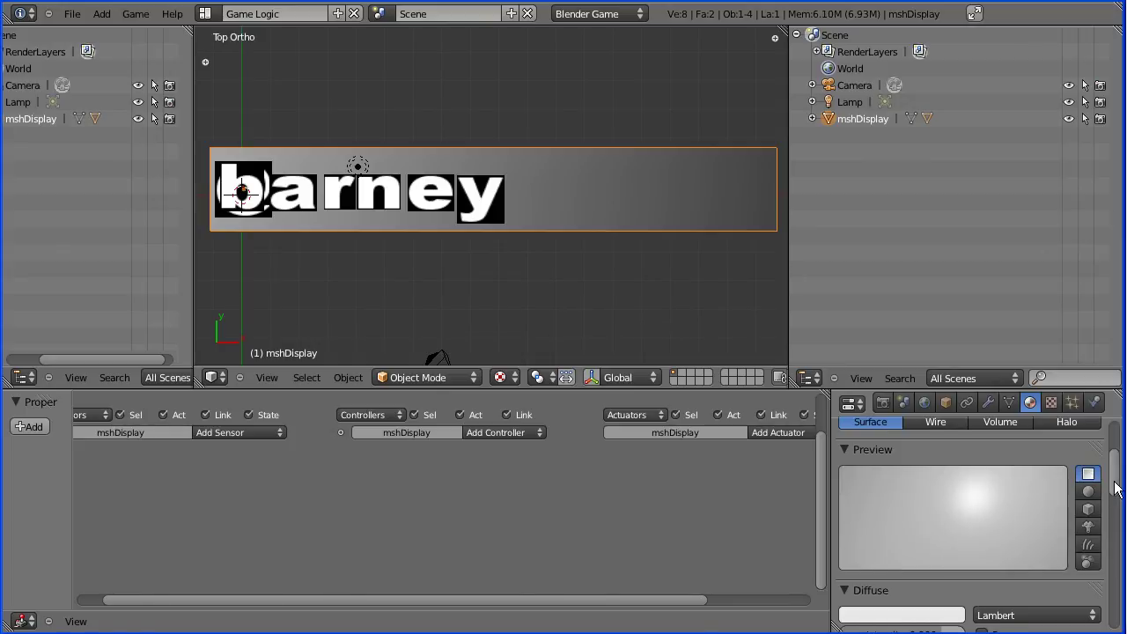
# Set both the diffuse and the specular colour of matDisplay to black
pyautogui.scroll(-3, 1122, 498)
pyautogui.scroll(-2, 1121, 499)
pyautogui.click(915, 526)
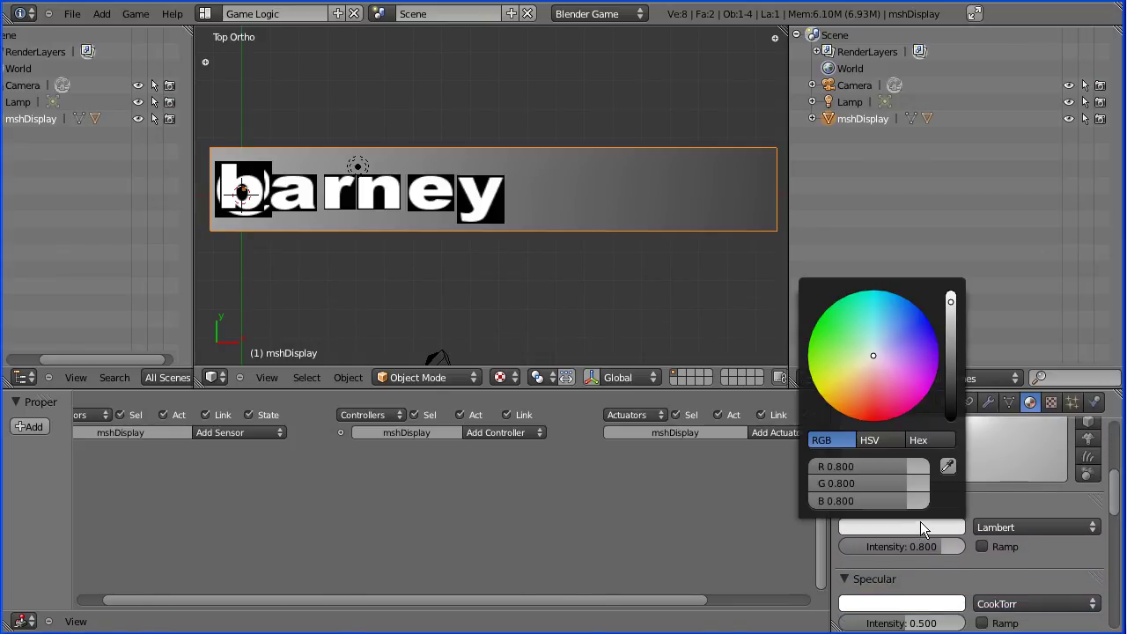
pyautogui.moveTo(952, 308); pyautogui.dragTo(936, 443)
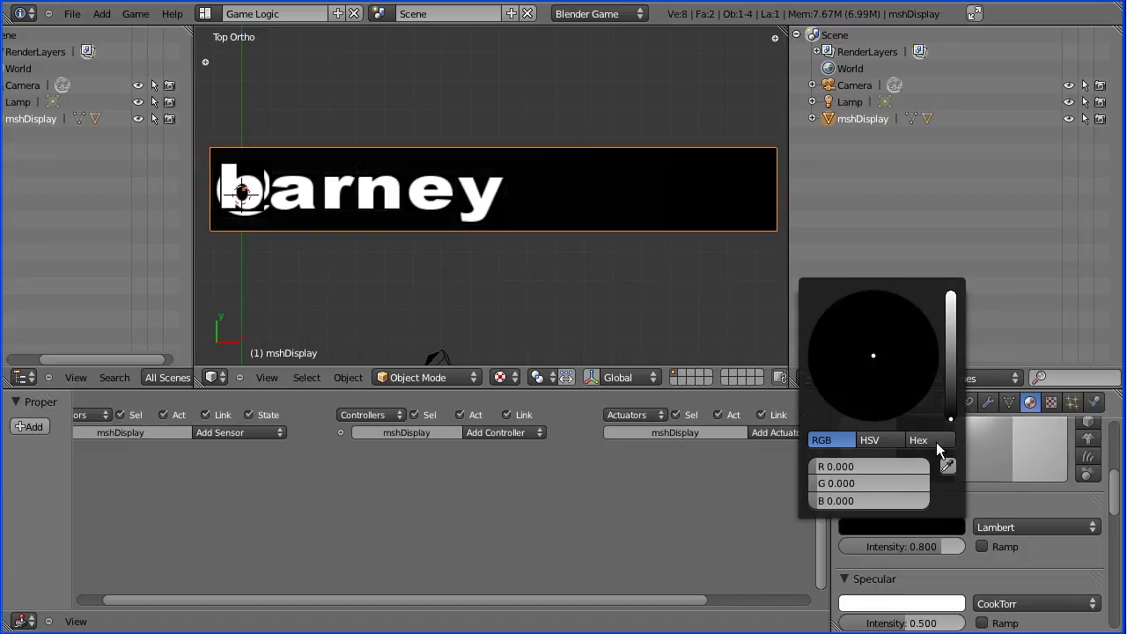
pyautogui.click(946, 606)
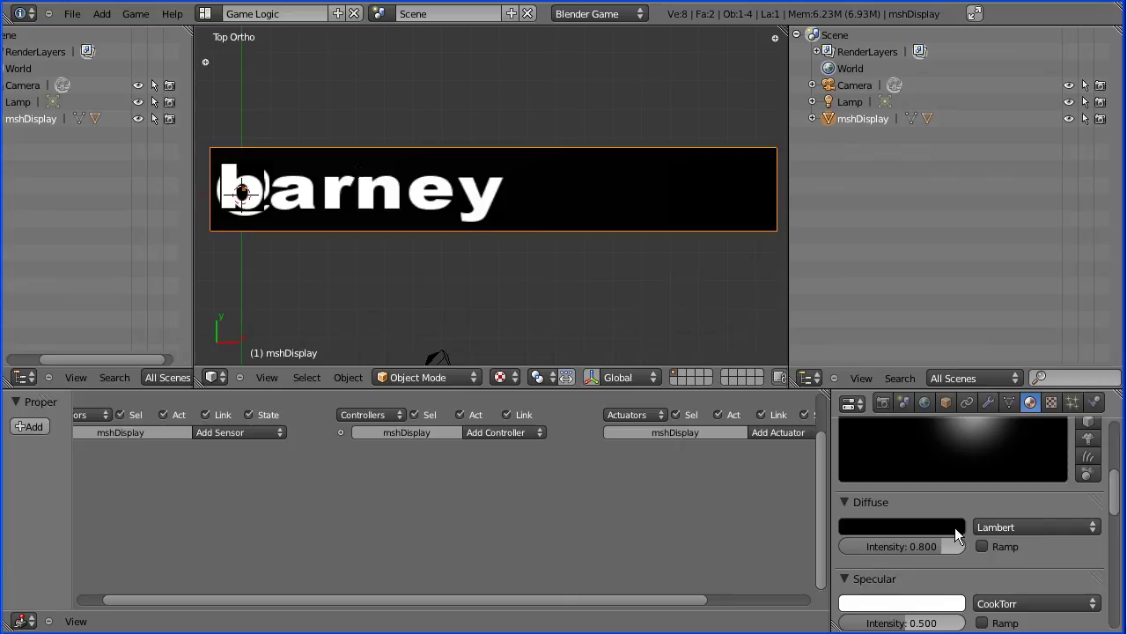
pyautogui.click(936, 605)
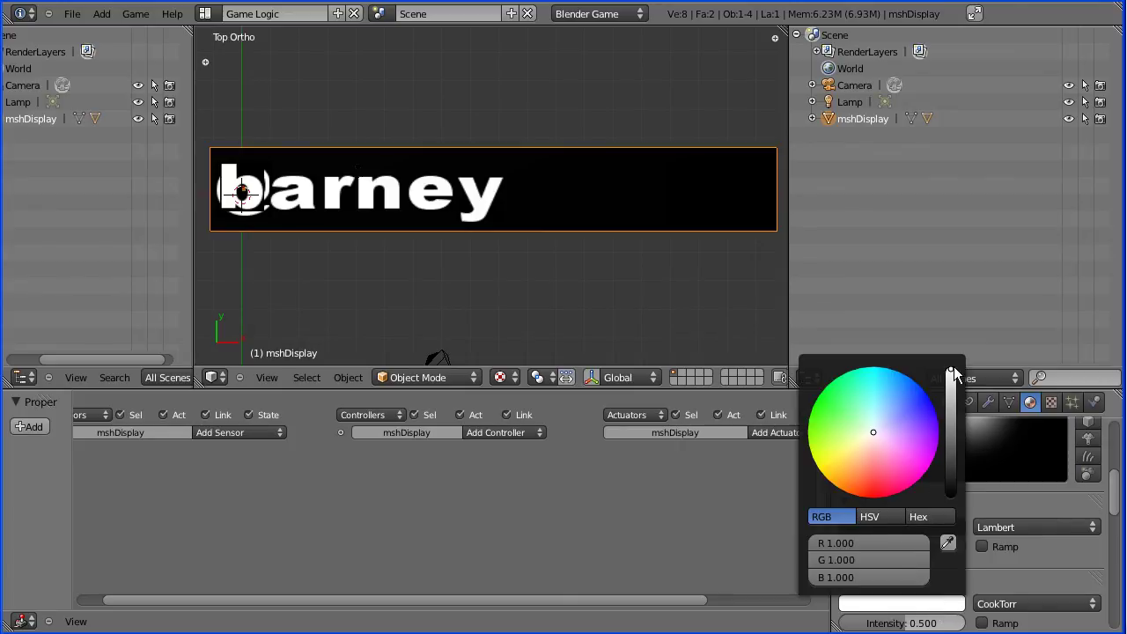
pyautogui.moveTo(951, 375); pyautogui.dragTo(931, 509)
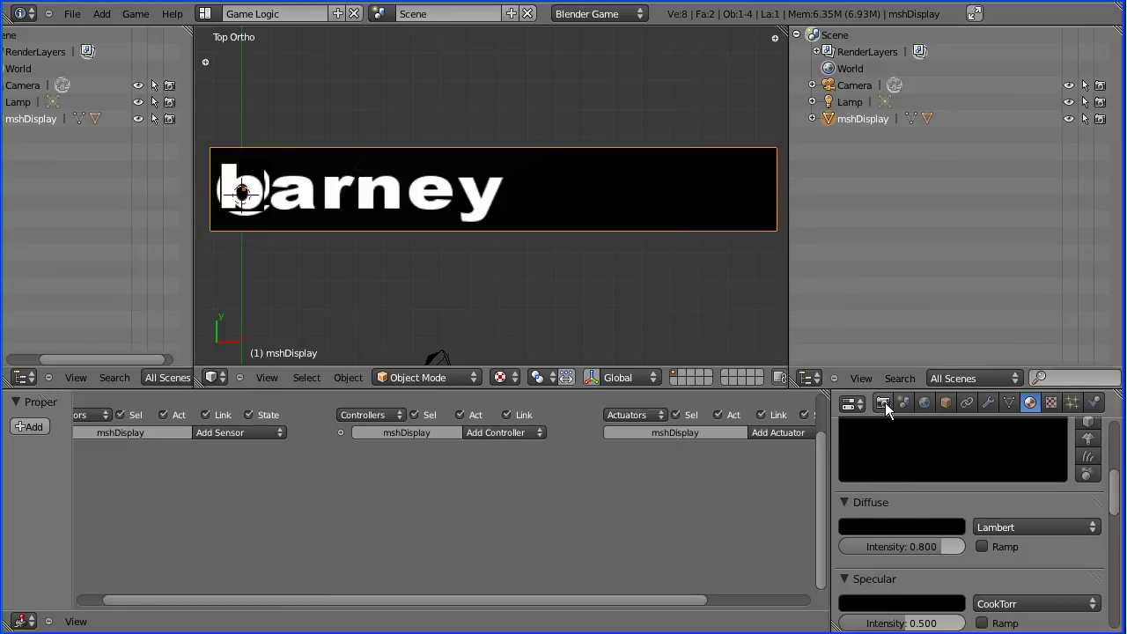
# Run the game to check the hello world message against the black plane, and stop it again
pyautogui.click(883, 402)
pyautogui.click(893, 486)
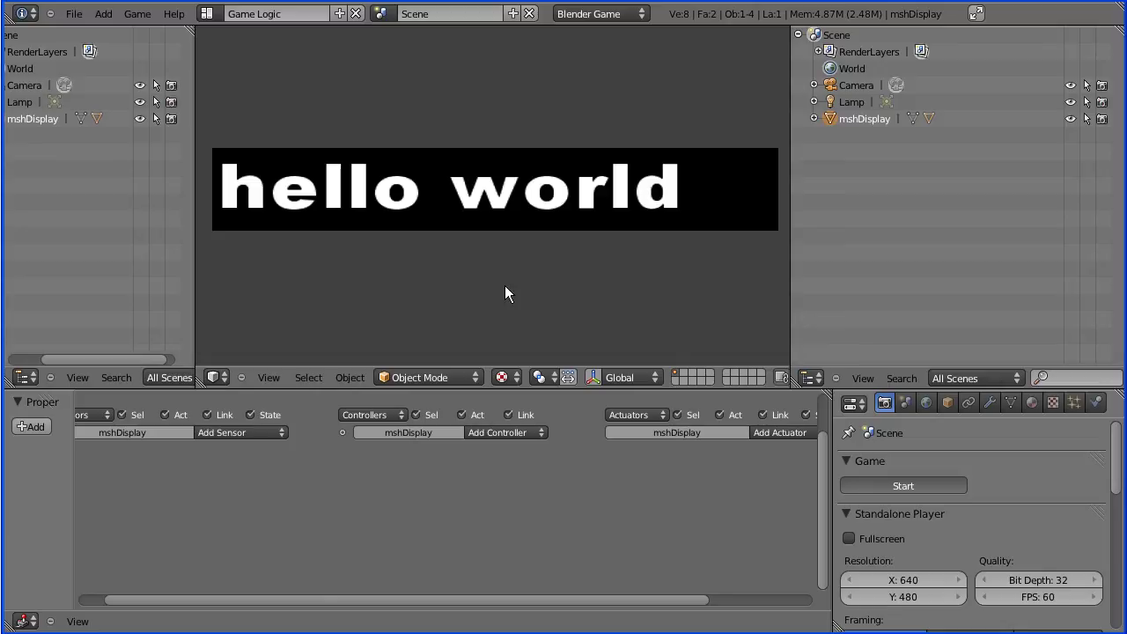
pyautogui.press('Escape')
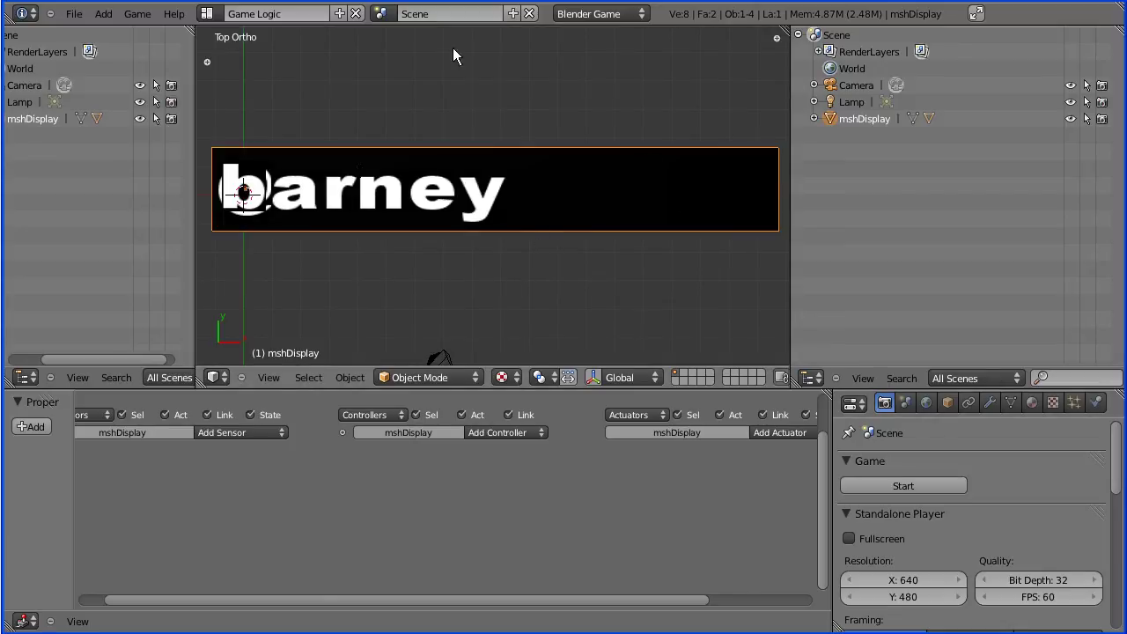
# Open the recent file helloworldTut1.blend
pyautogui.click(71, 14)
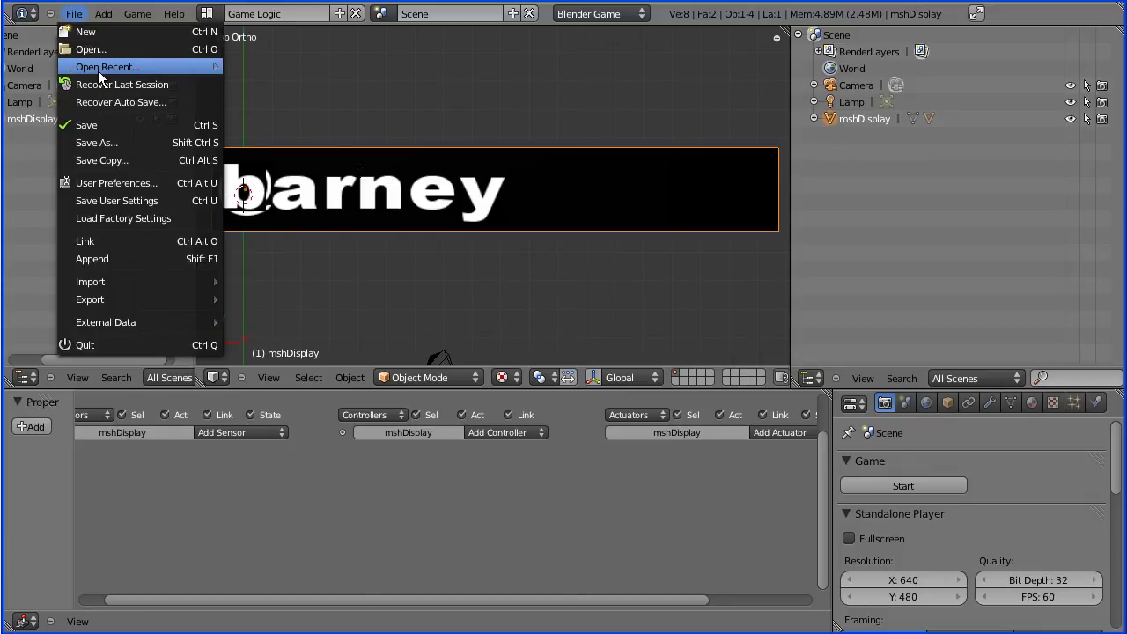
pyautogui.moveTo(101, 70)
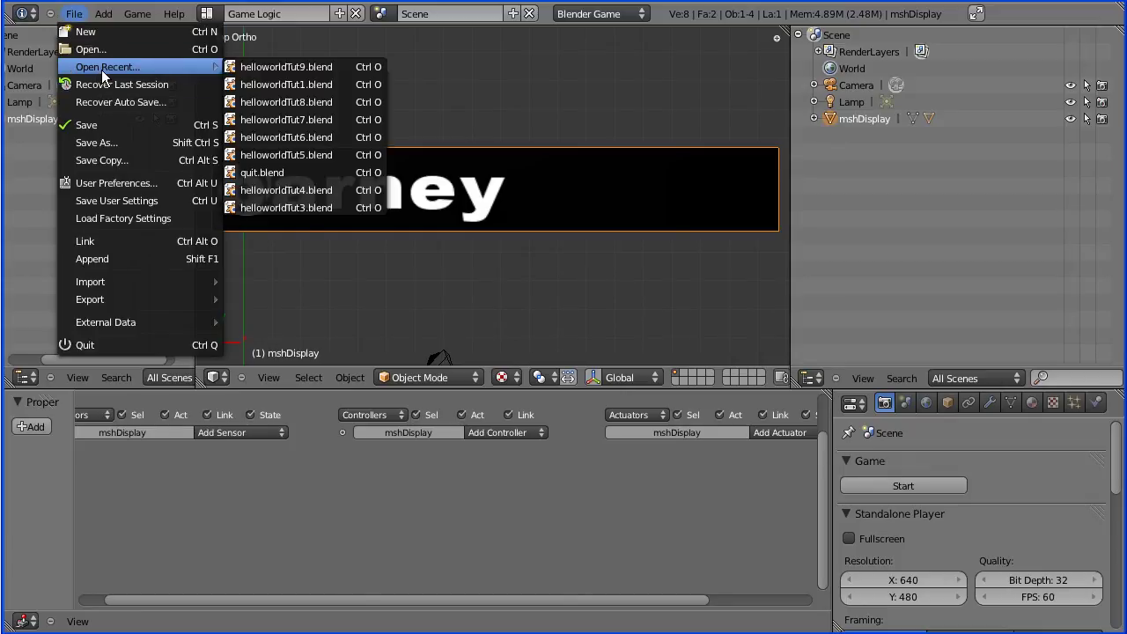
pyautogui.click(301, 84)
# Examine the mum.py script, highlighting the whole code and the line own['Text'] = "hello mum"
pyautogui.click(863, 197)
pyautogui.moveTo(811, 34); pyautogui.dragTo(855, 140)
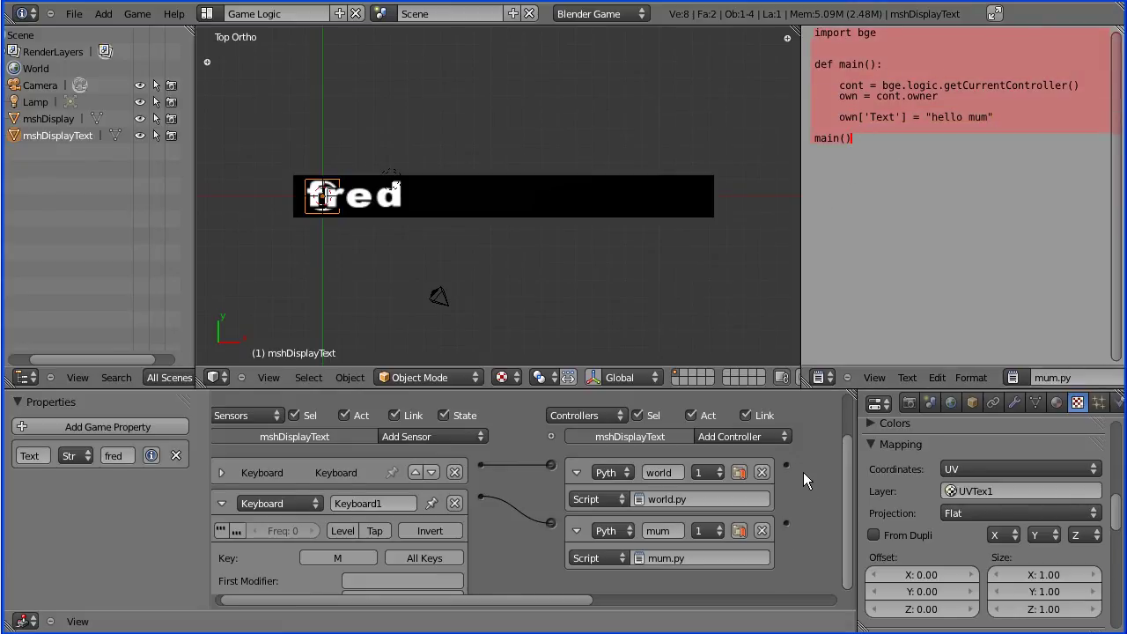
pyautogui.click(843, 116)
pyautogui.moveTo(996, 121); pyautogui.dragTo(841, 118)
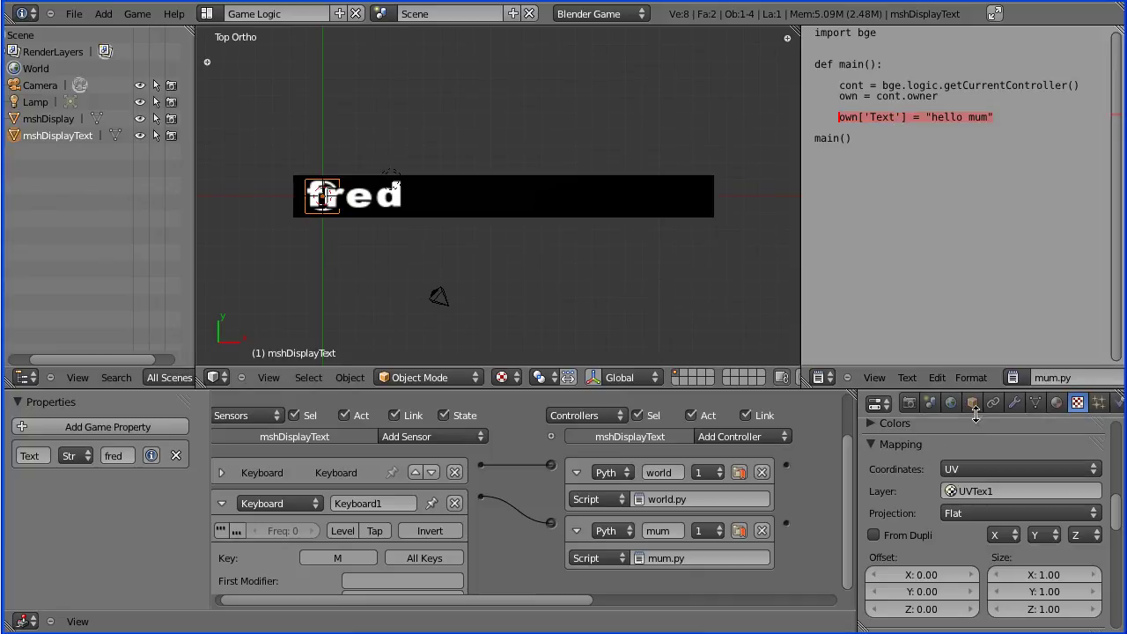
# Examine the matDisplay material of mshDisplayText, its material choices and its texture's UV mapping settings
pyautogui.click(1056, 402)
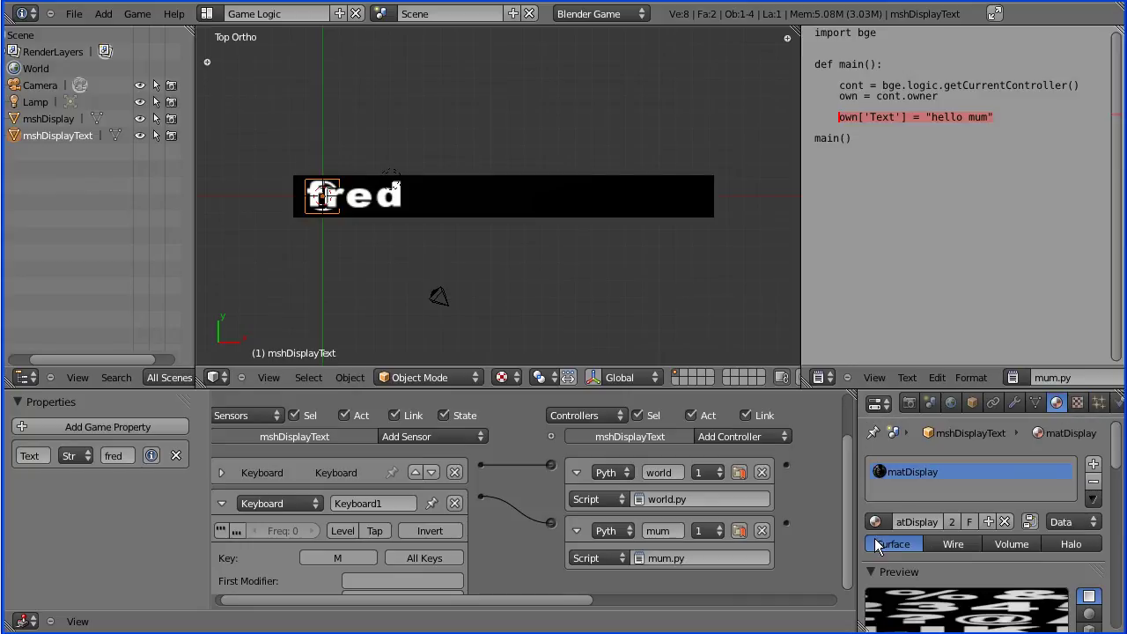
pyautogui.click(874, 523)
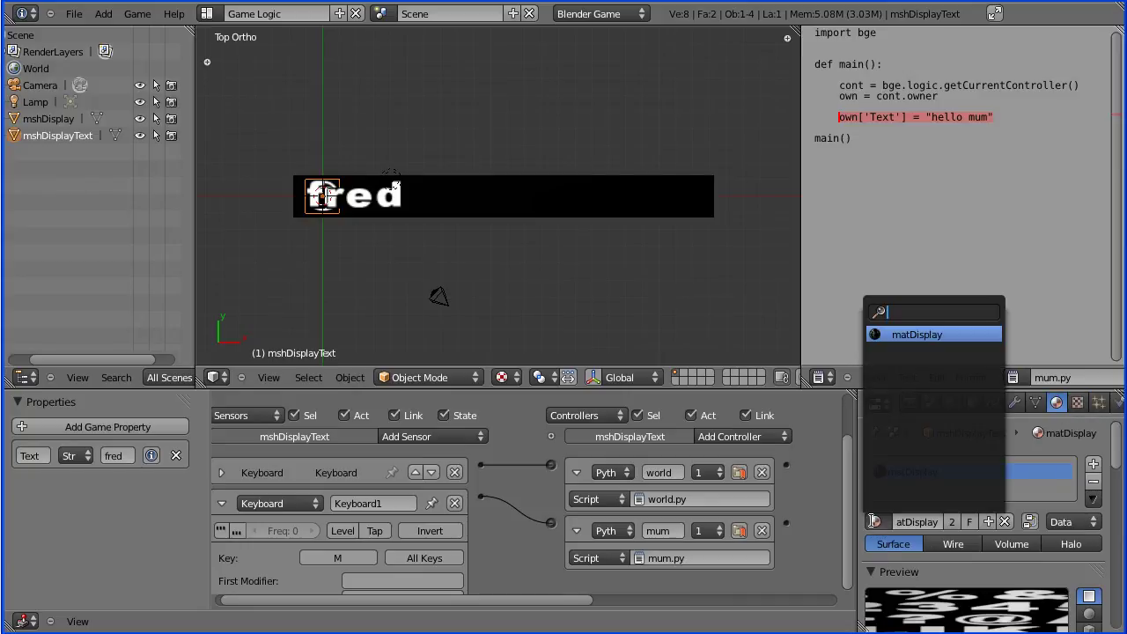
pyautogui.click(912, 334)
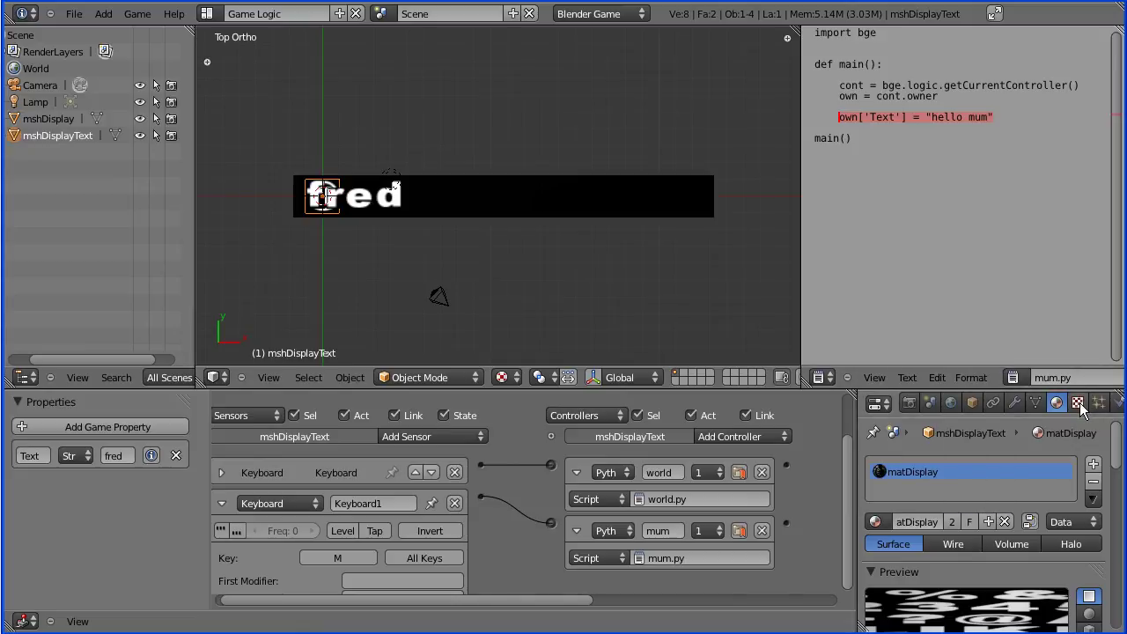
pyautogui.click(1078, 402)
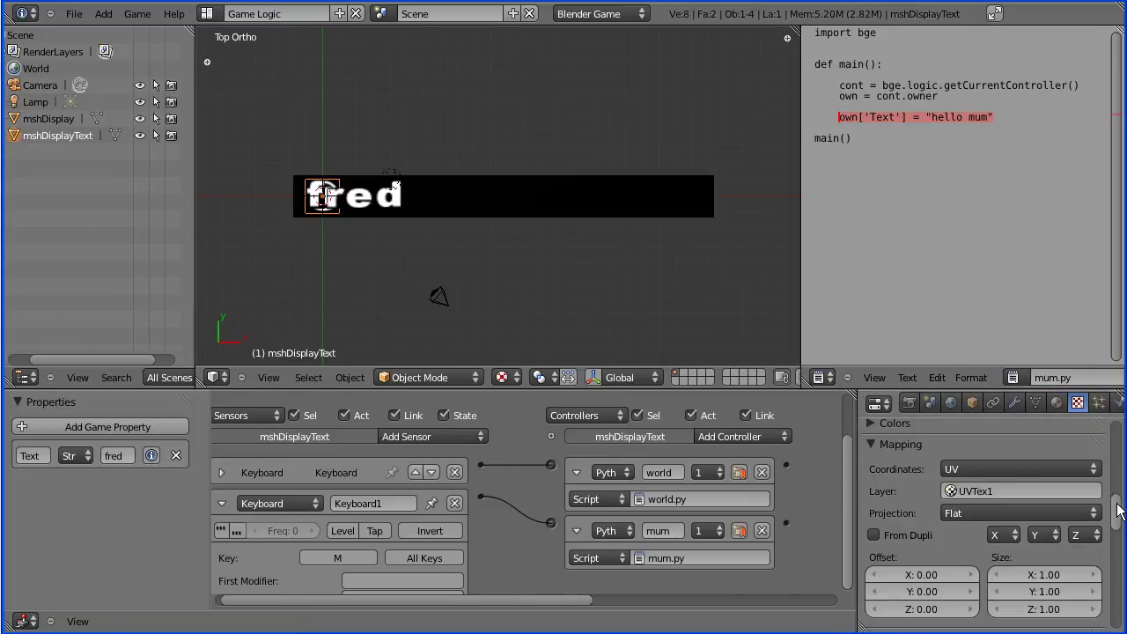
pyautogui.scroll(5, 1119, 511)
pyautogui.scroll(-5, 1119, 511)
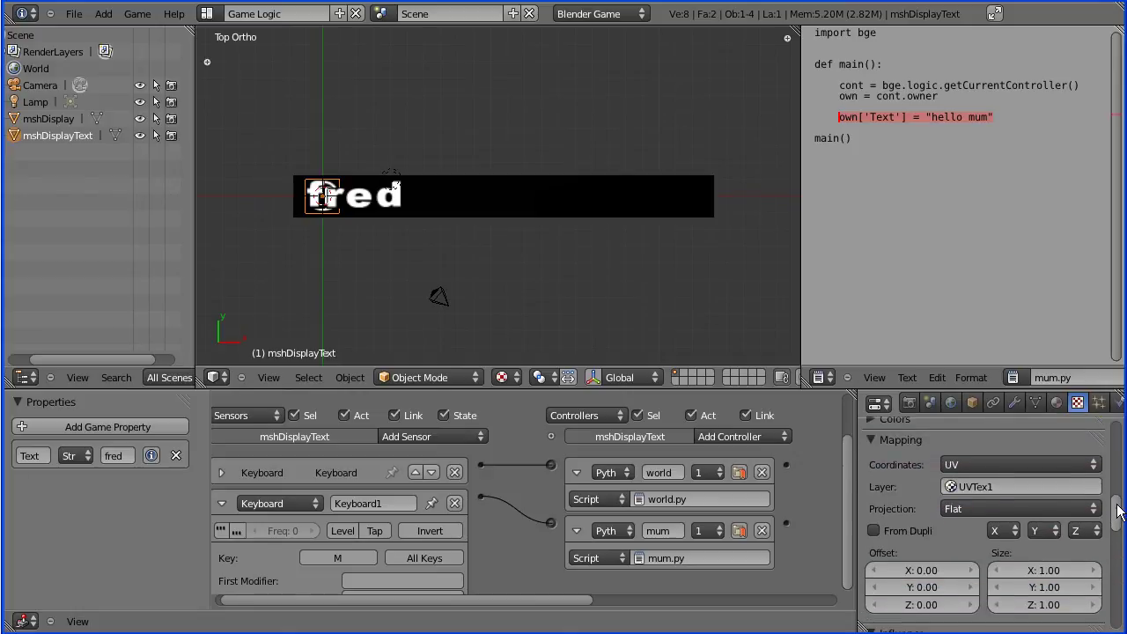
pyautogui.scroll(1, 1118, 511)
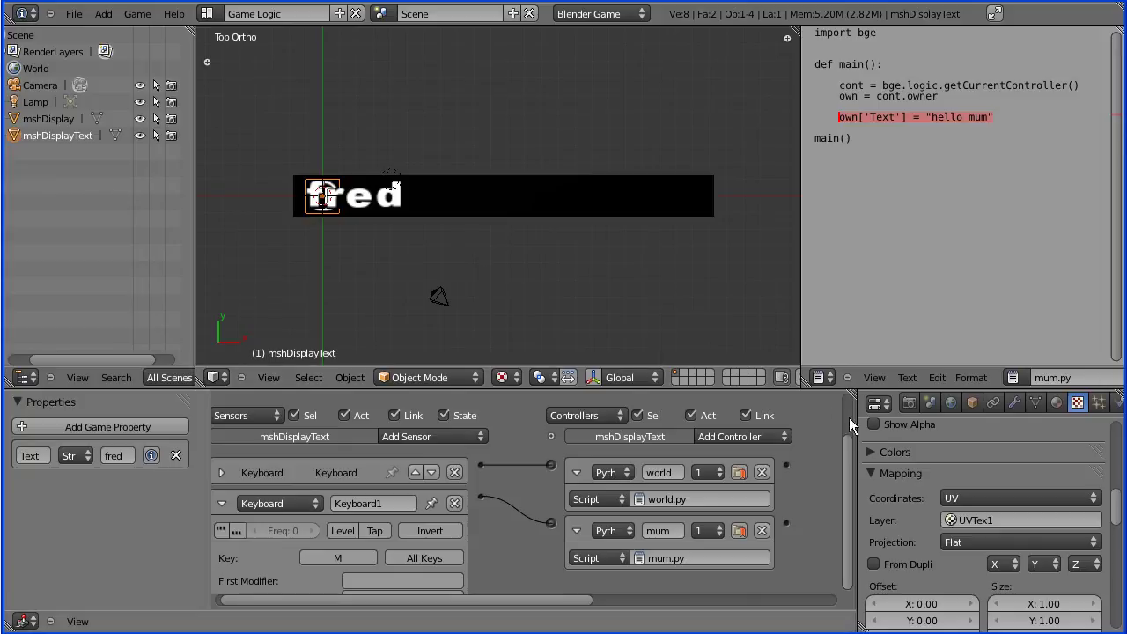
# Show the scene's render settings with the game start and standalone player options
pyautogui.click(909, 402)
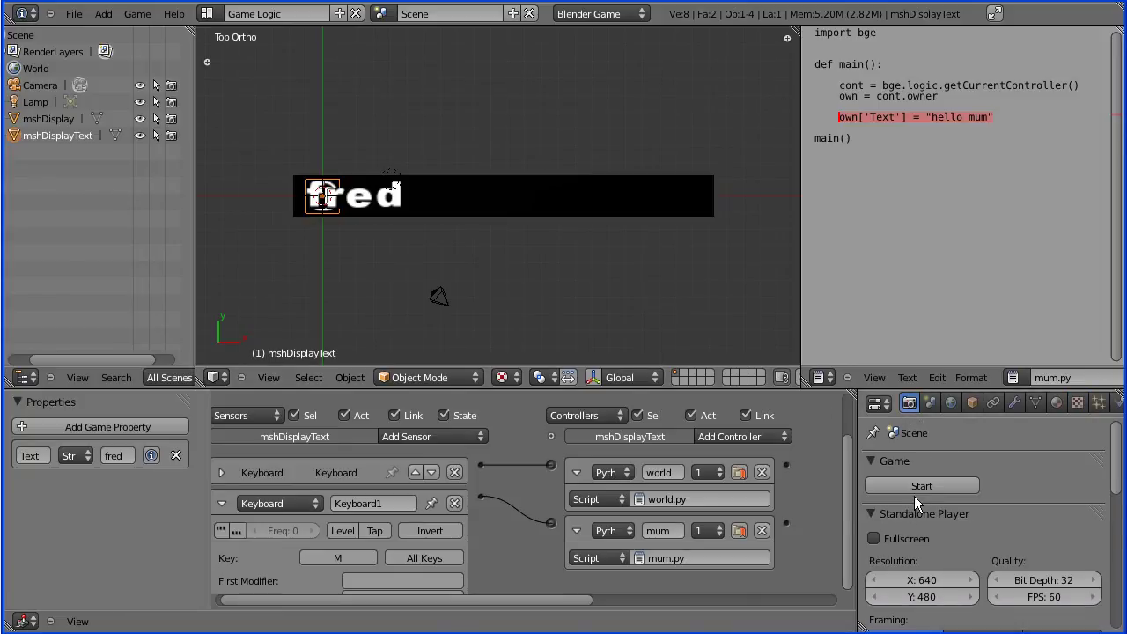